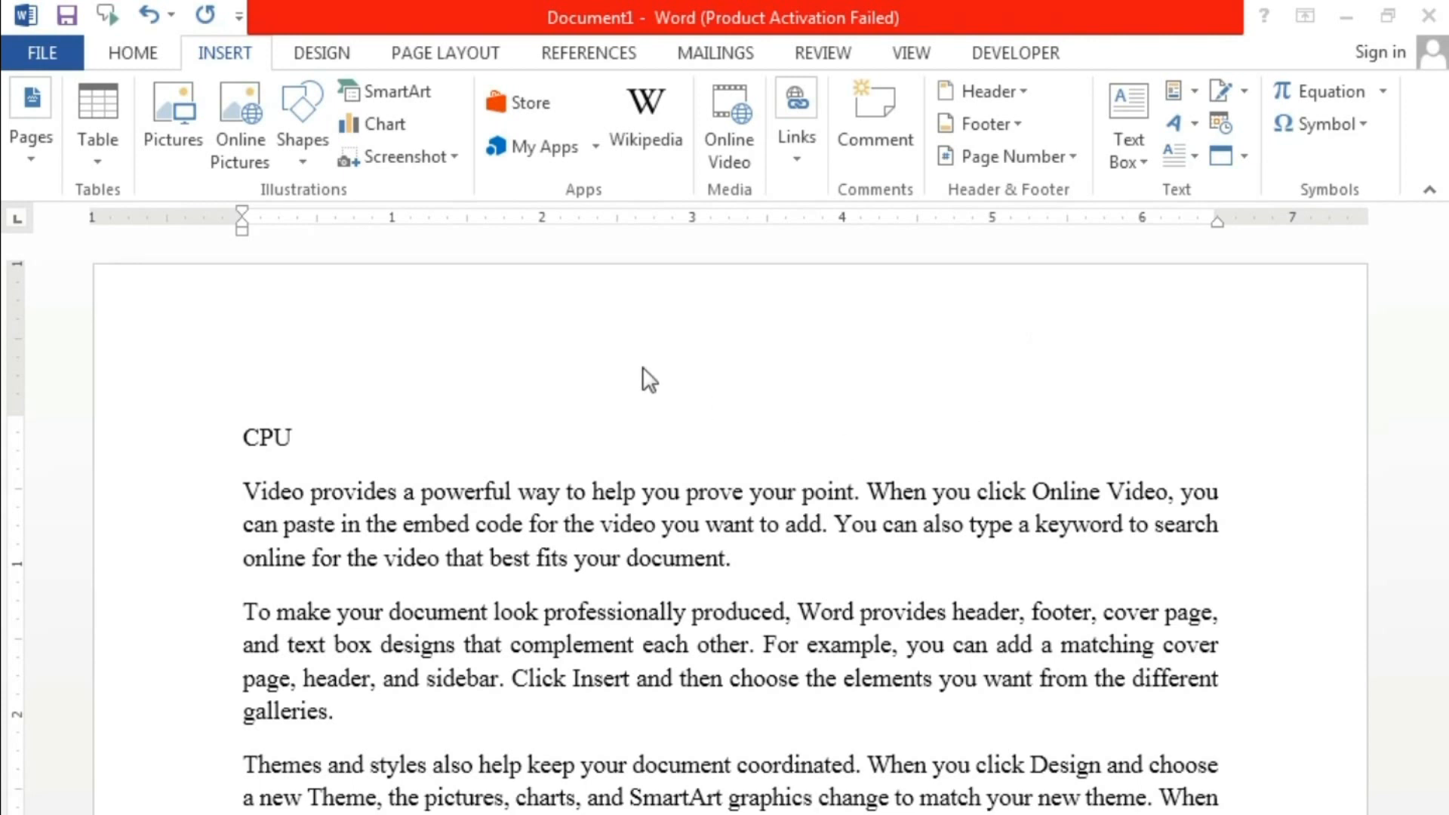
Look through the document's CPU, KEYBOARD and PRINTER sections from the first page to the last
left_click(592, 55)
left_click(593, 55)
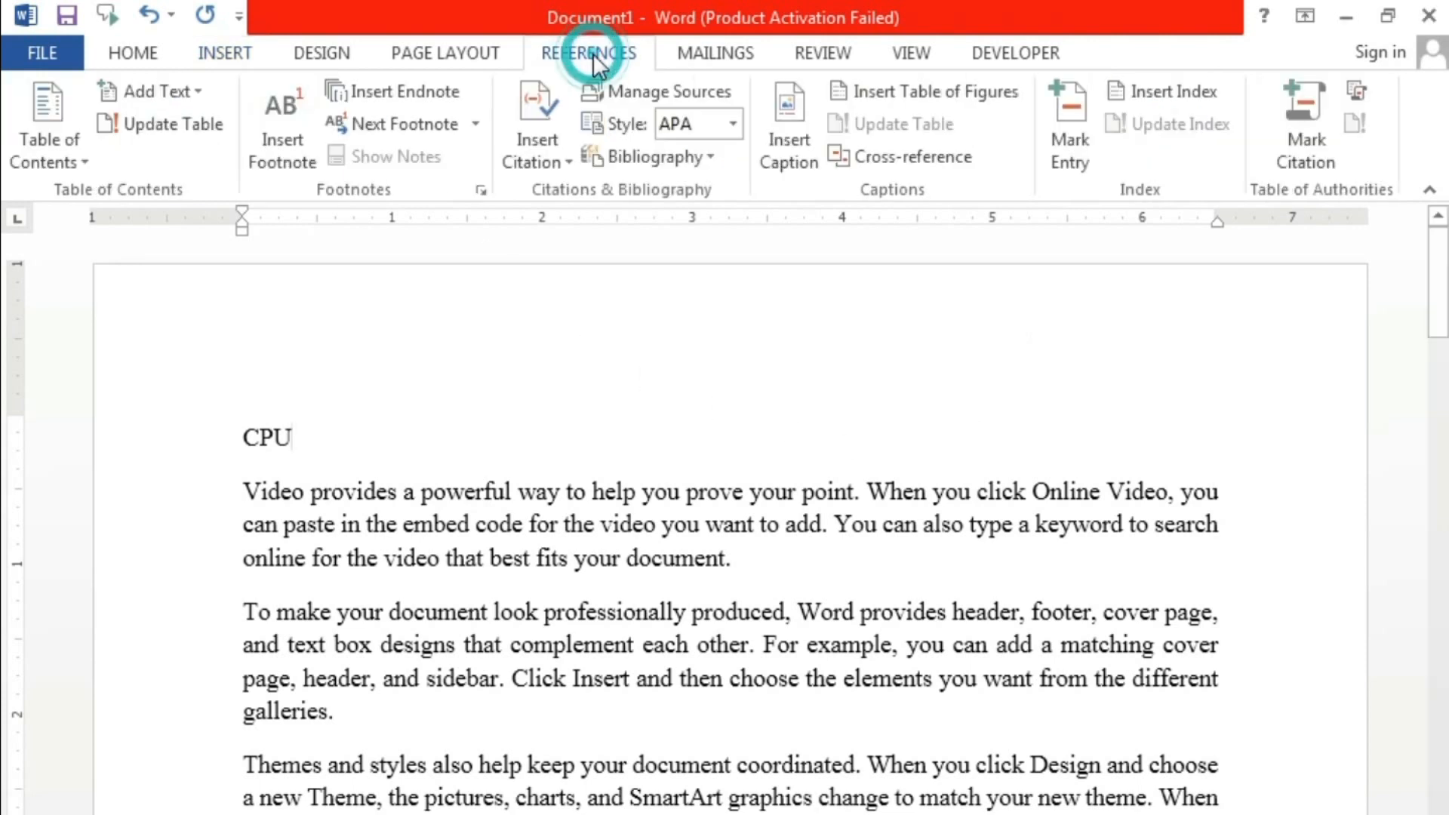
left_click(238, 430)
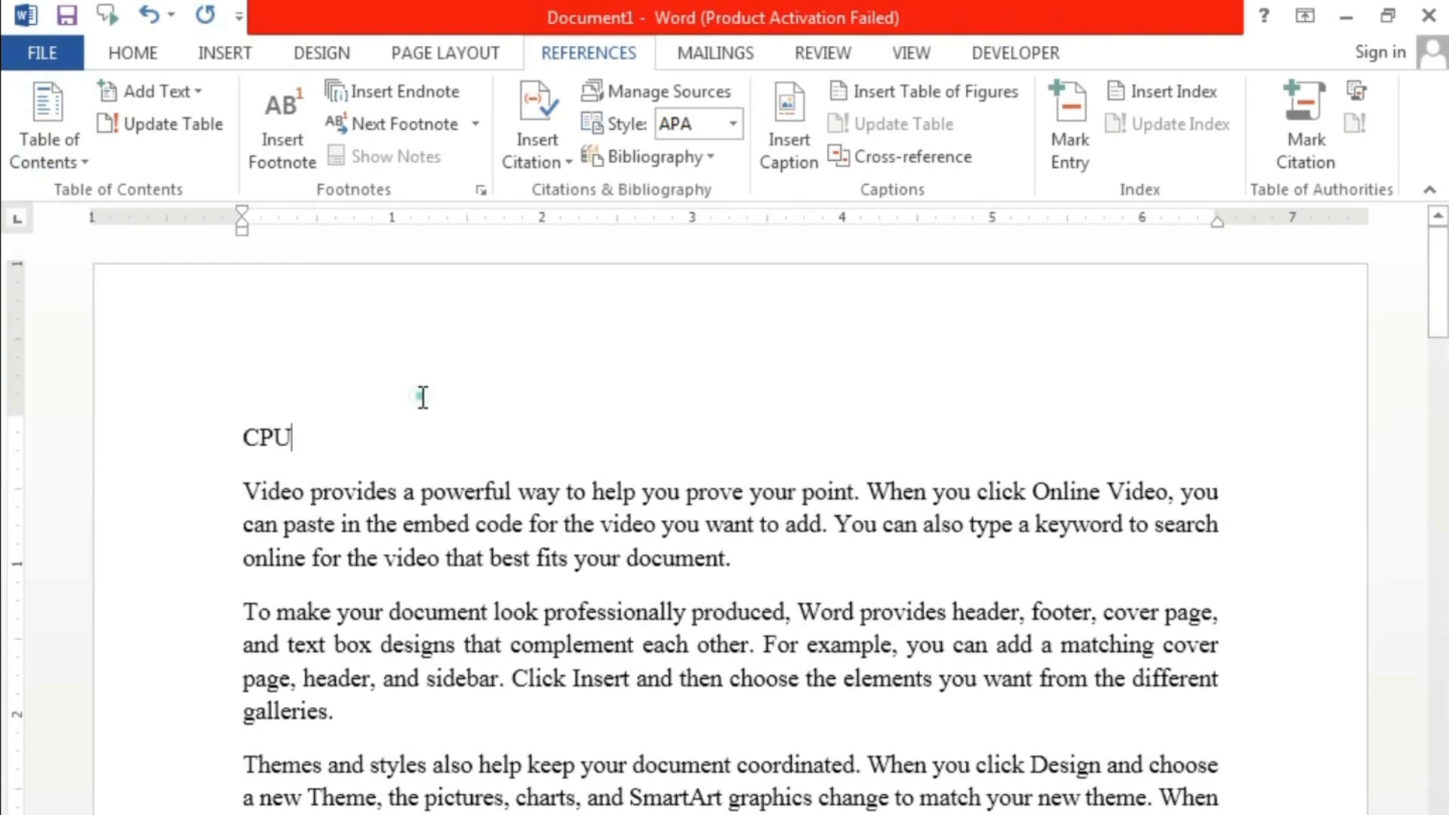
left_click(241, 437)
left_click(192, 442)
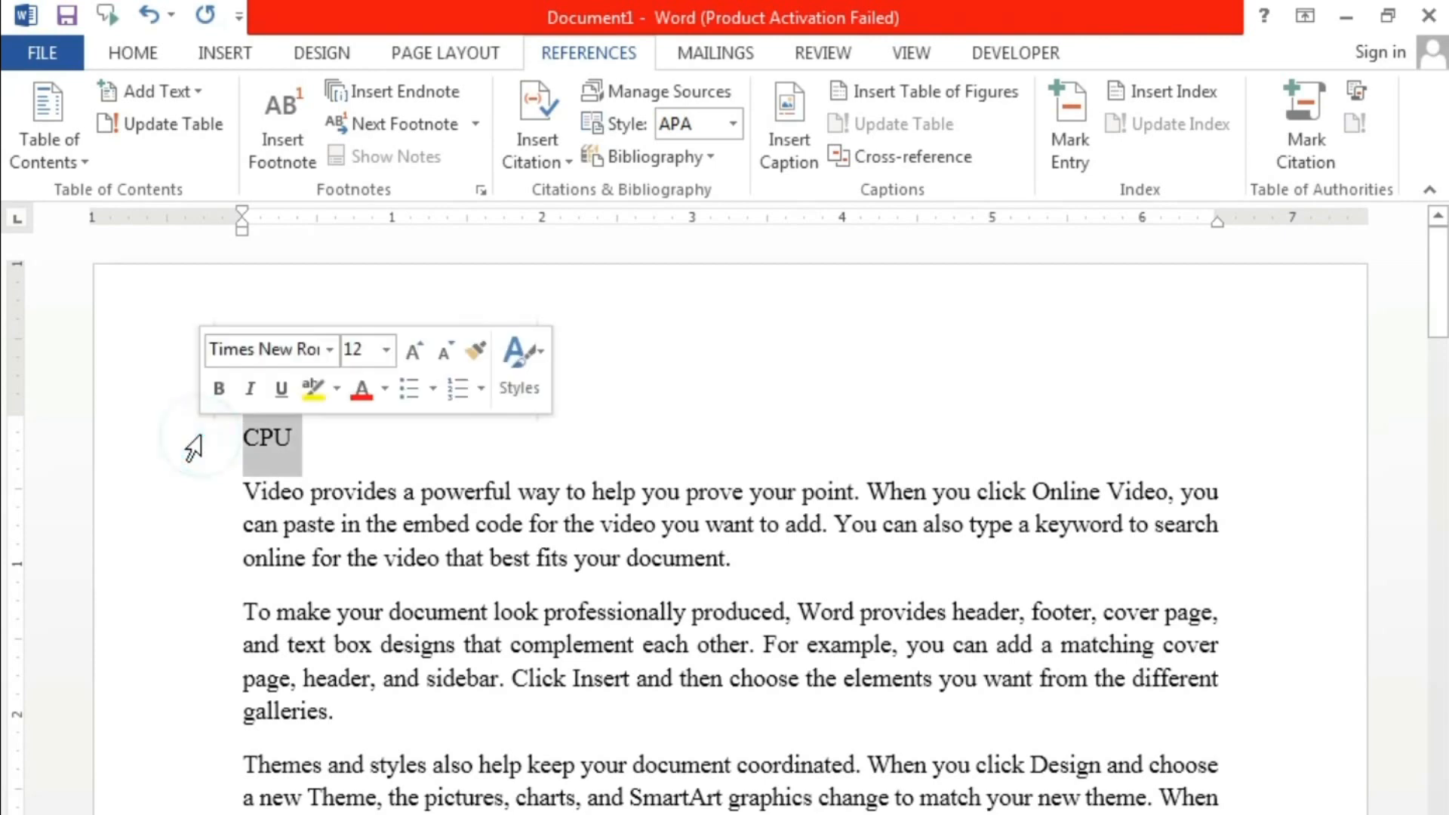
scroll(645, 442, "down", 5)
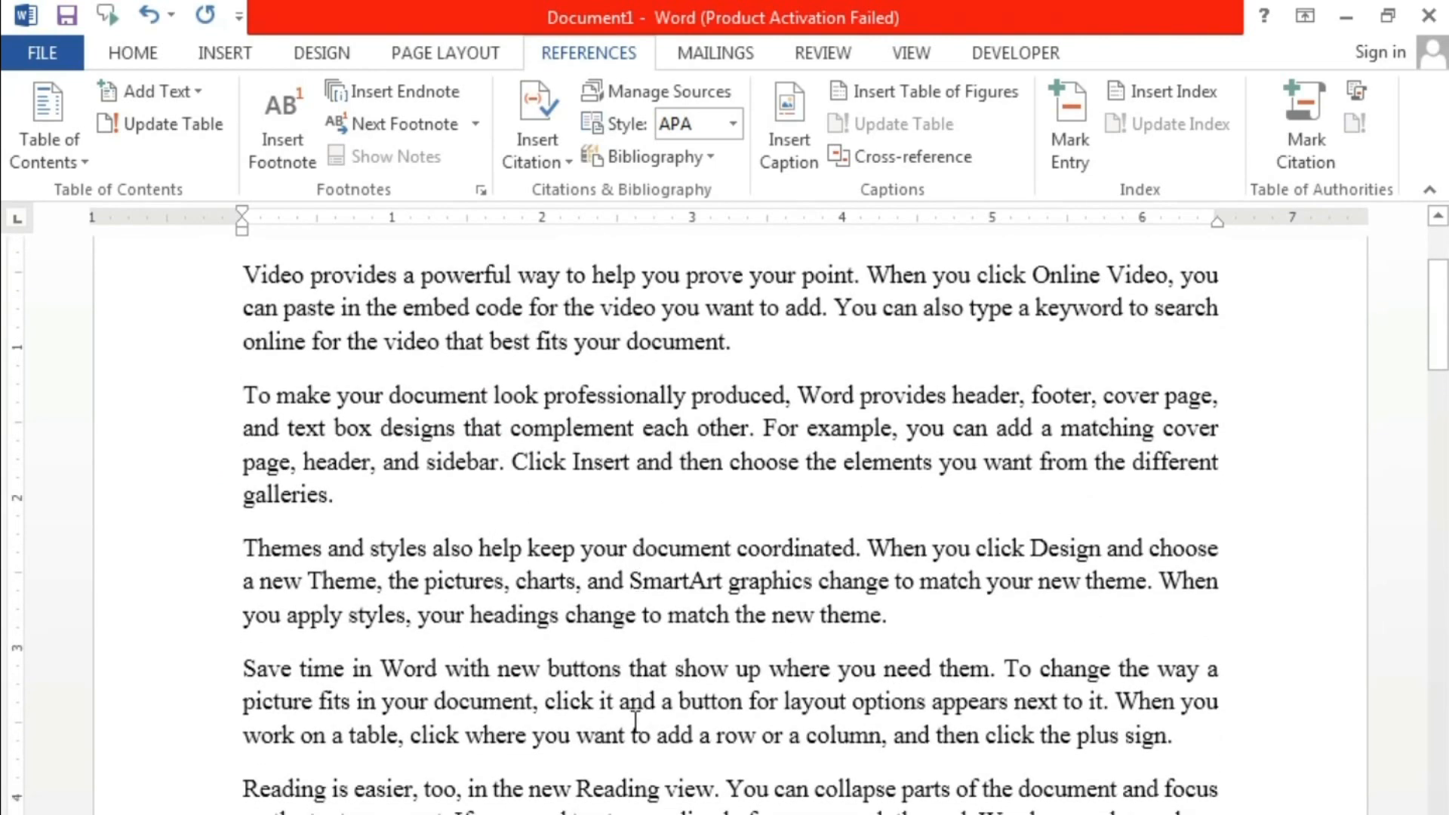
scroll(637, 729, "down", 5)
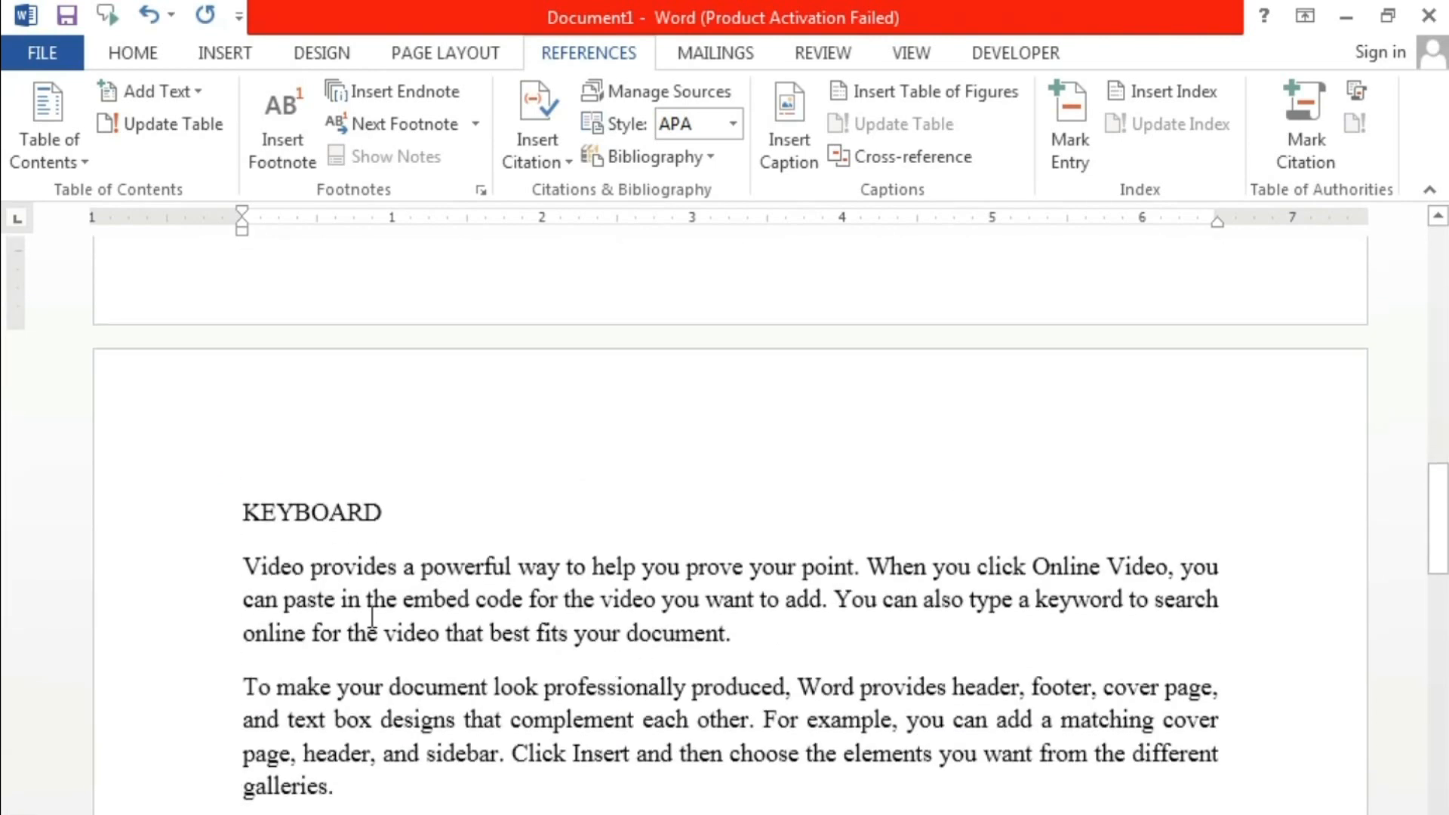
scroll(642, 634, "down", 10)
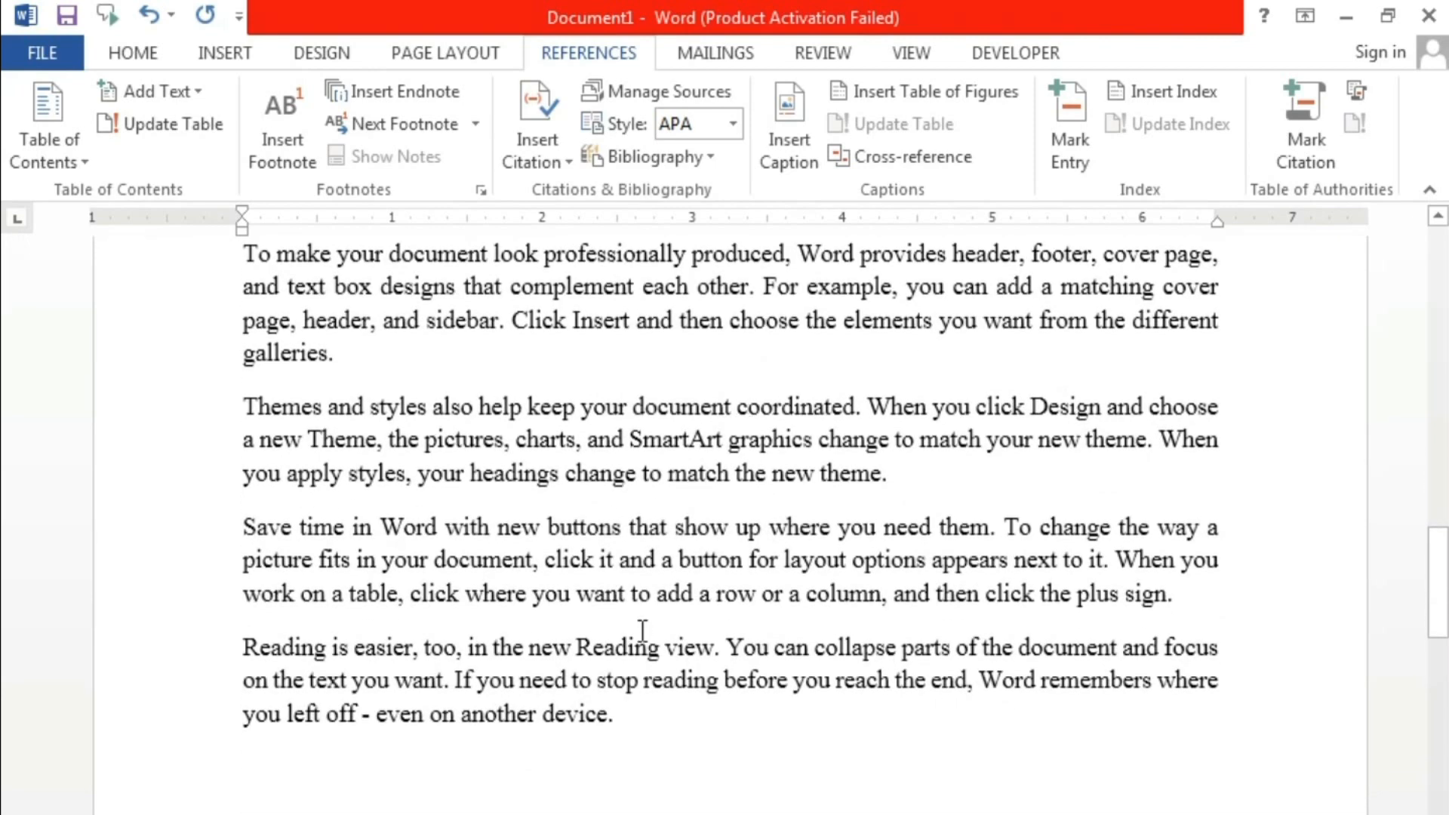
scroll(642, 634, "down", 5)
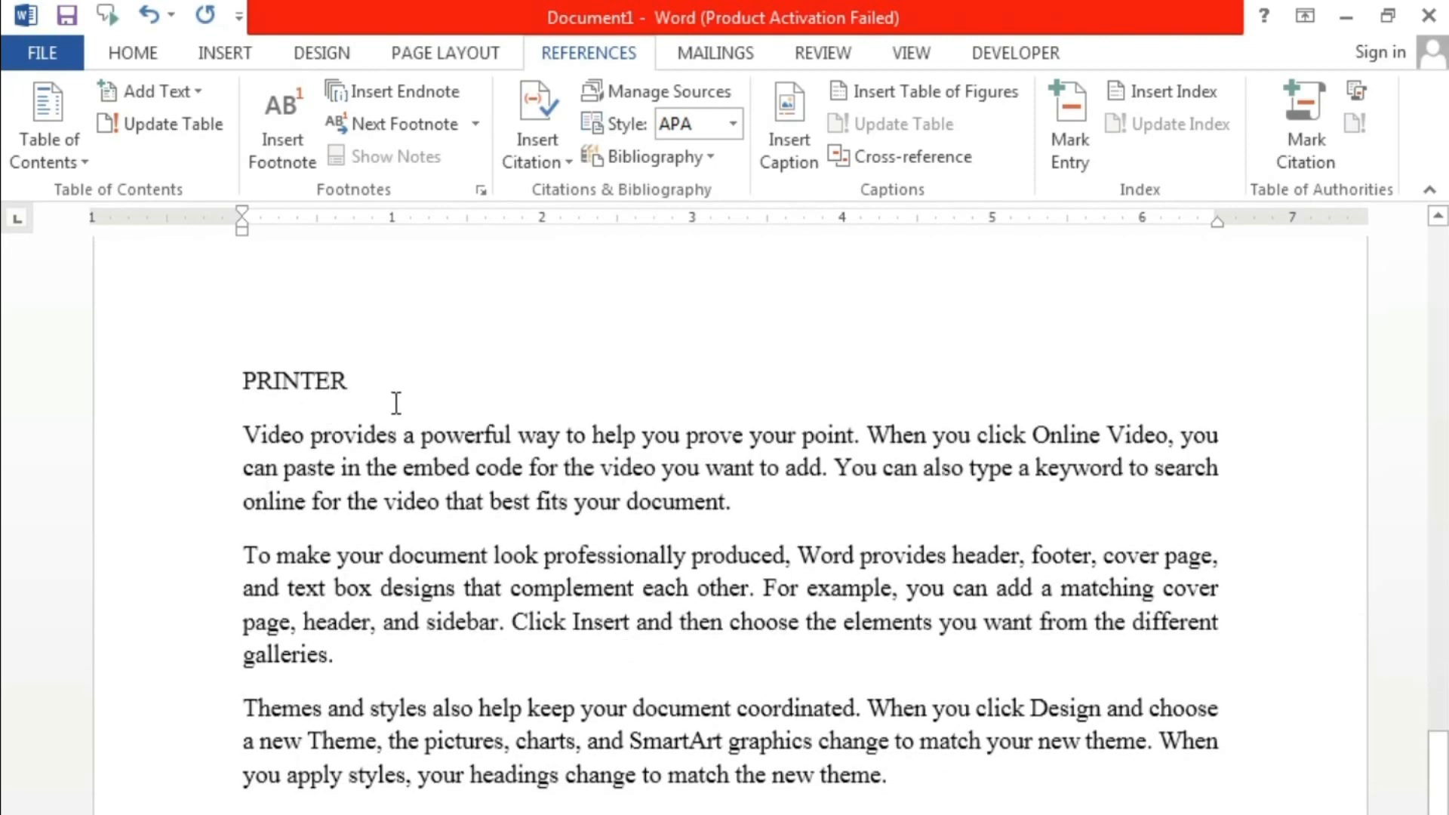
scroll(817, 748, "down", 4)
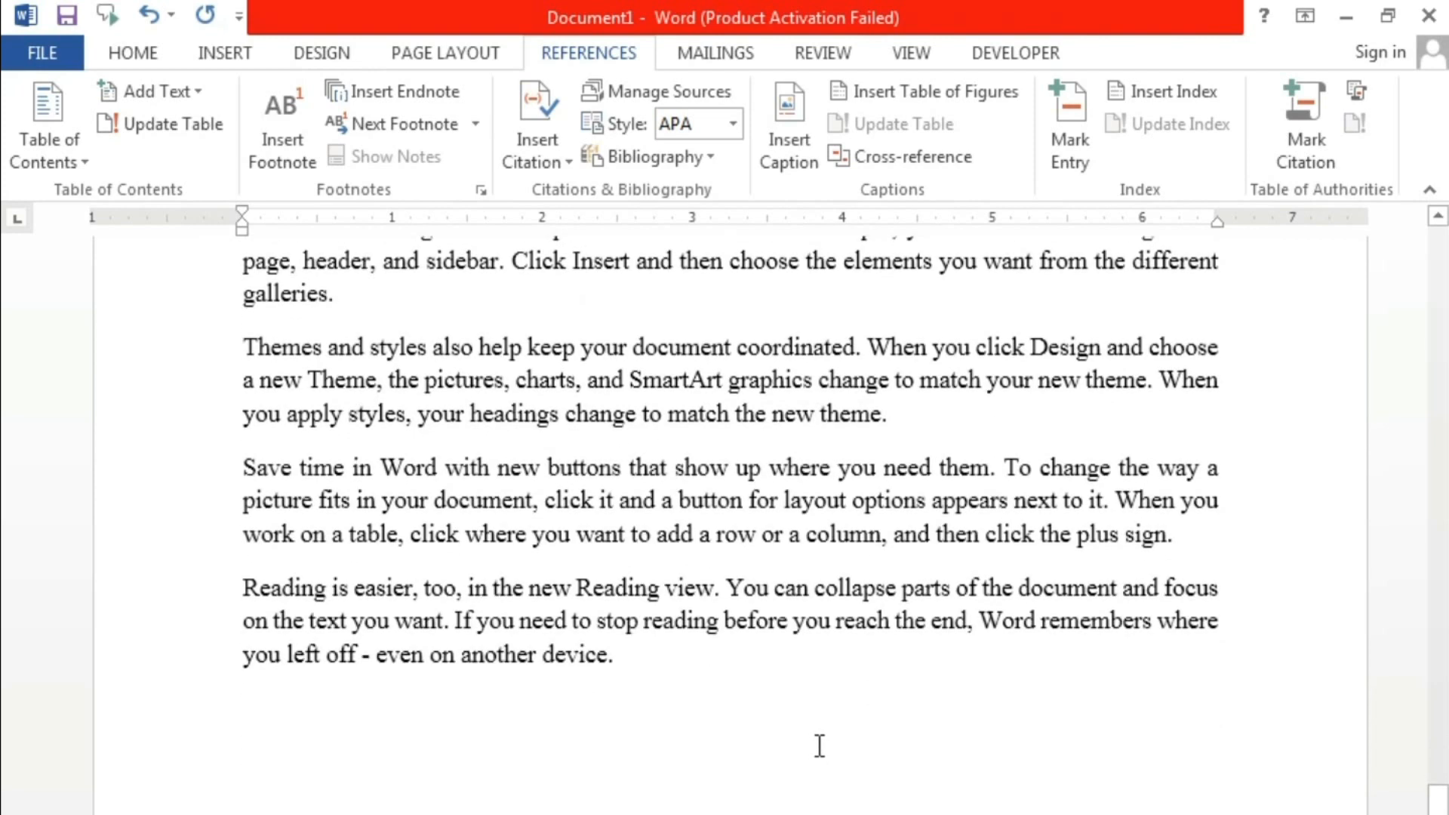
left_click_drag(1438, 799, 1426, 242)
Insert a blank page before the CPU title at the start of the document
left_click(242, 437)
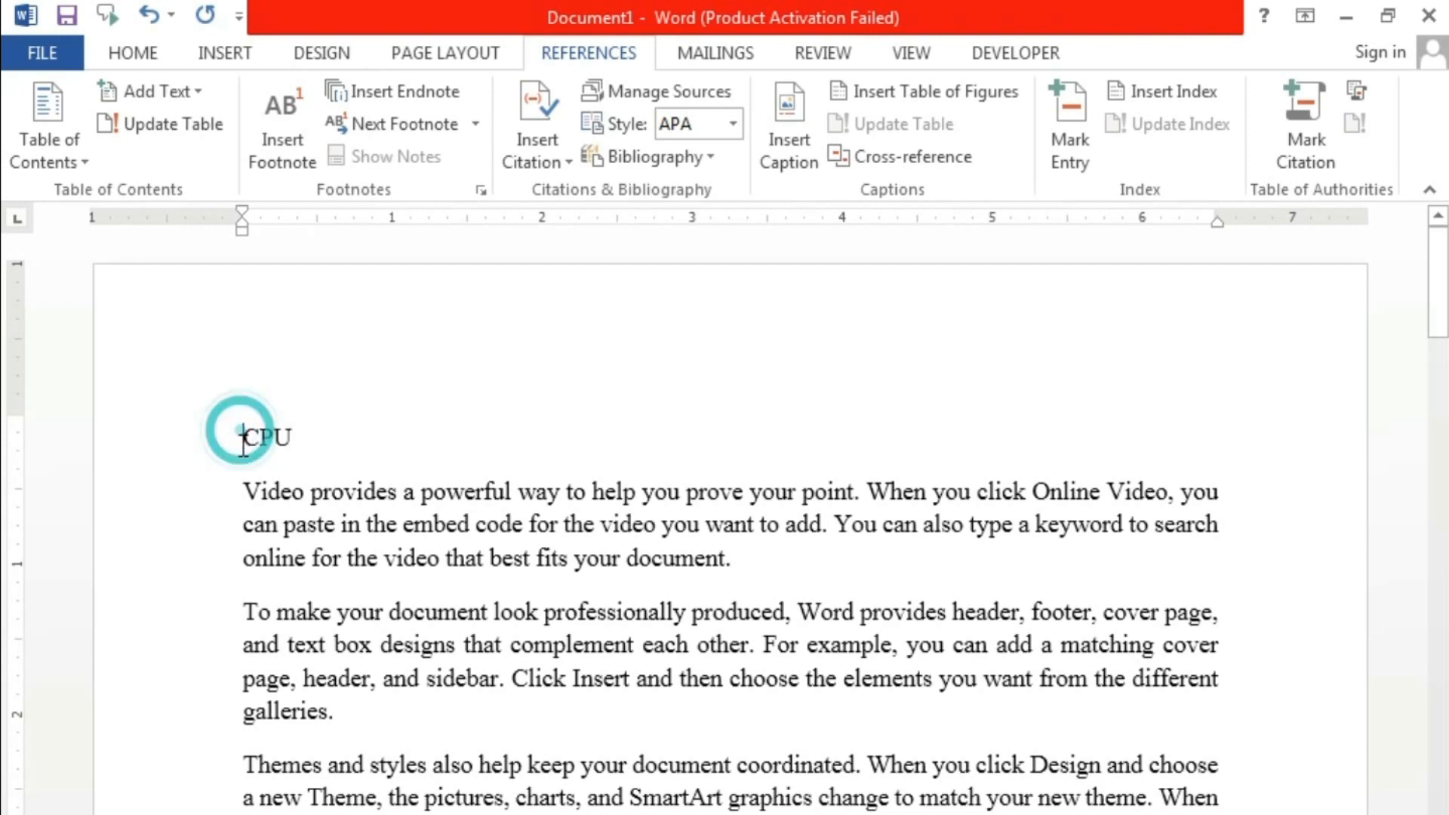
left_click(216, 60)
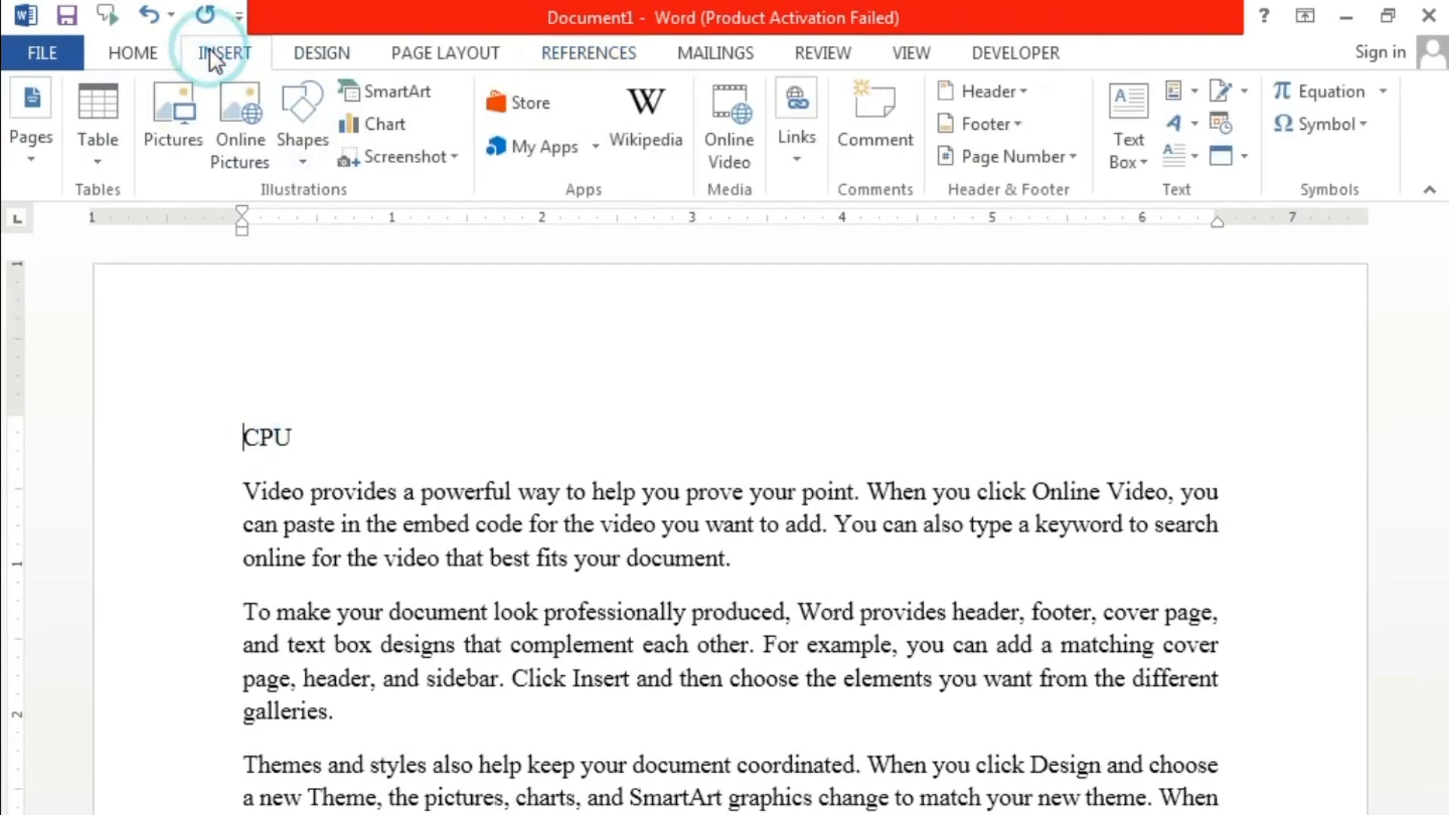
left_click(40, 155)
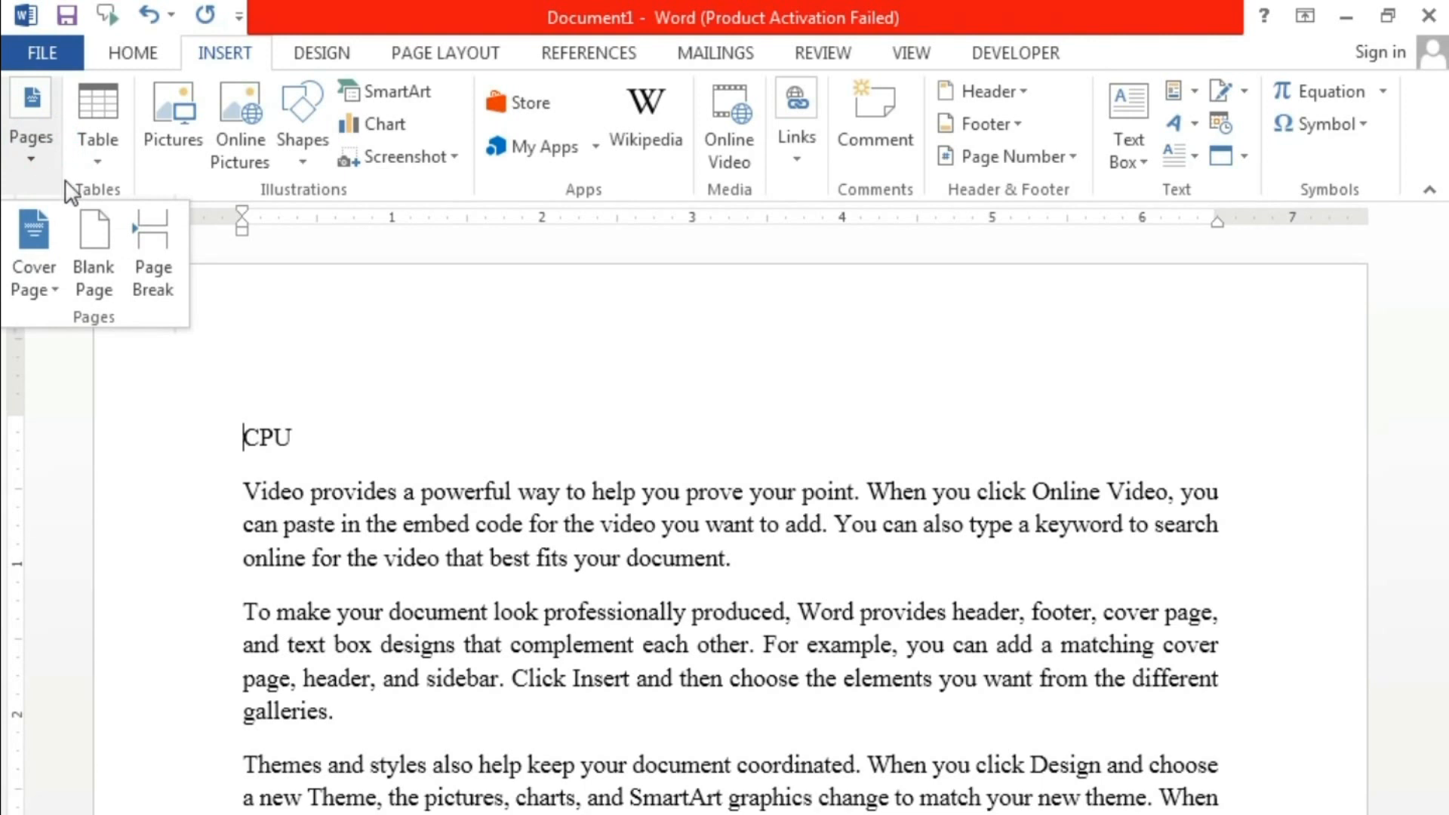
left_click(100, 283)
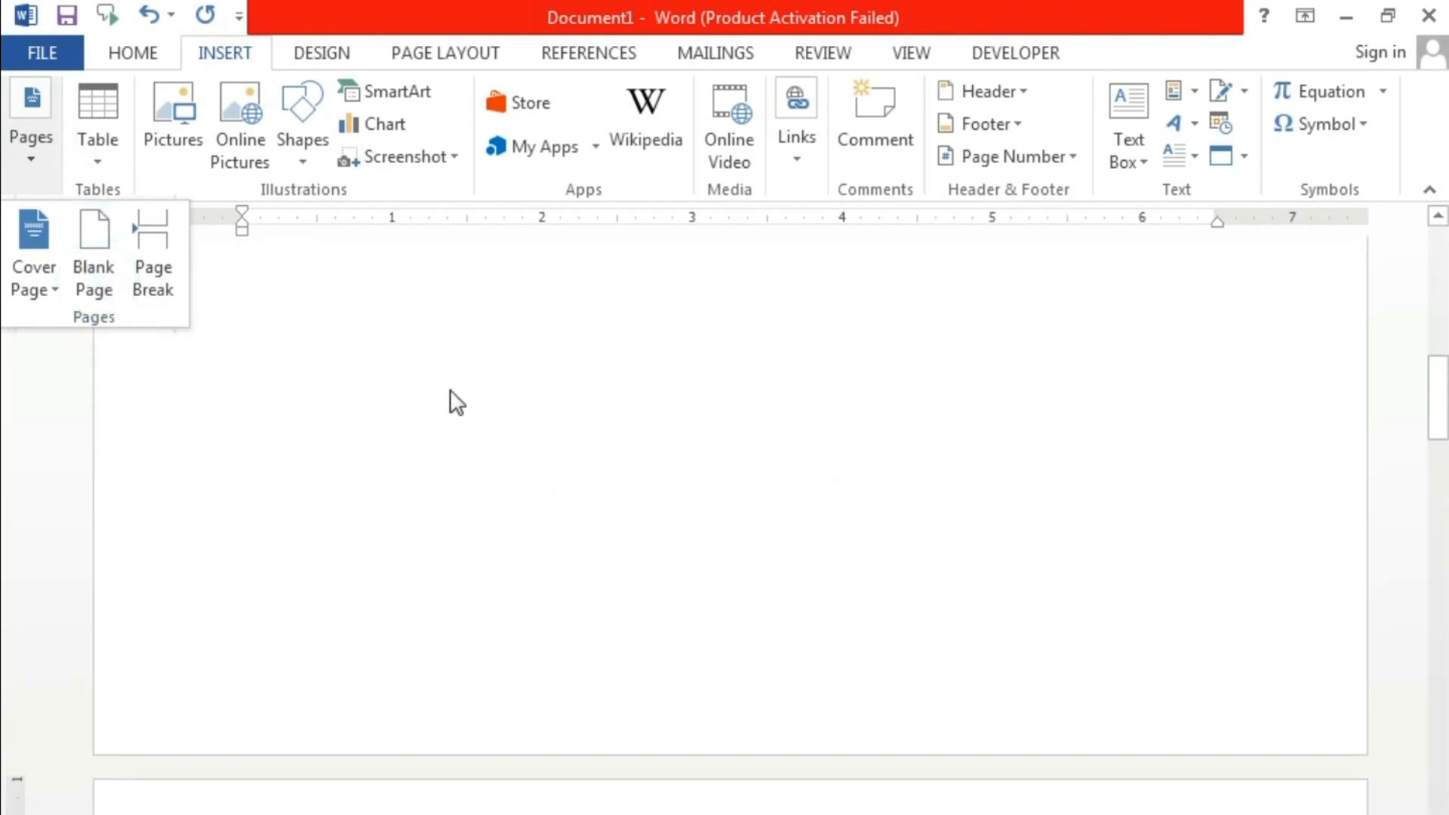
left_click(415, 366)
scroll(501, 498, "up", 12)
left_click(407, 415)
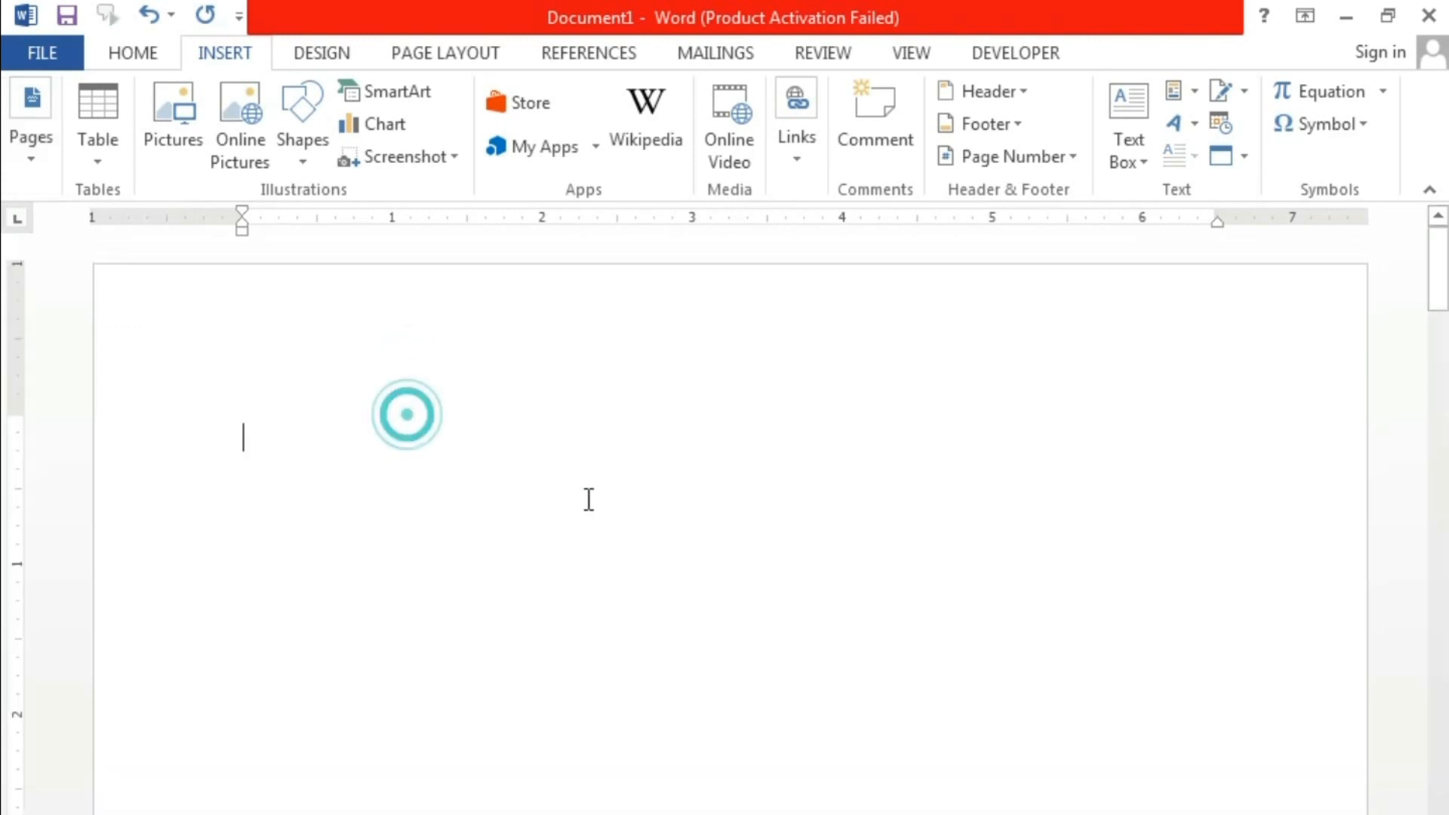
scroll(607, 507, "down", 4)
scroll(974, 717, "down", 1)
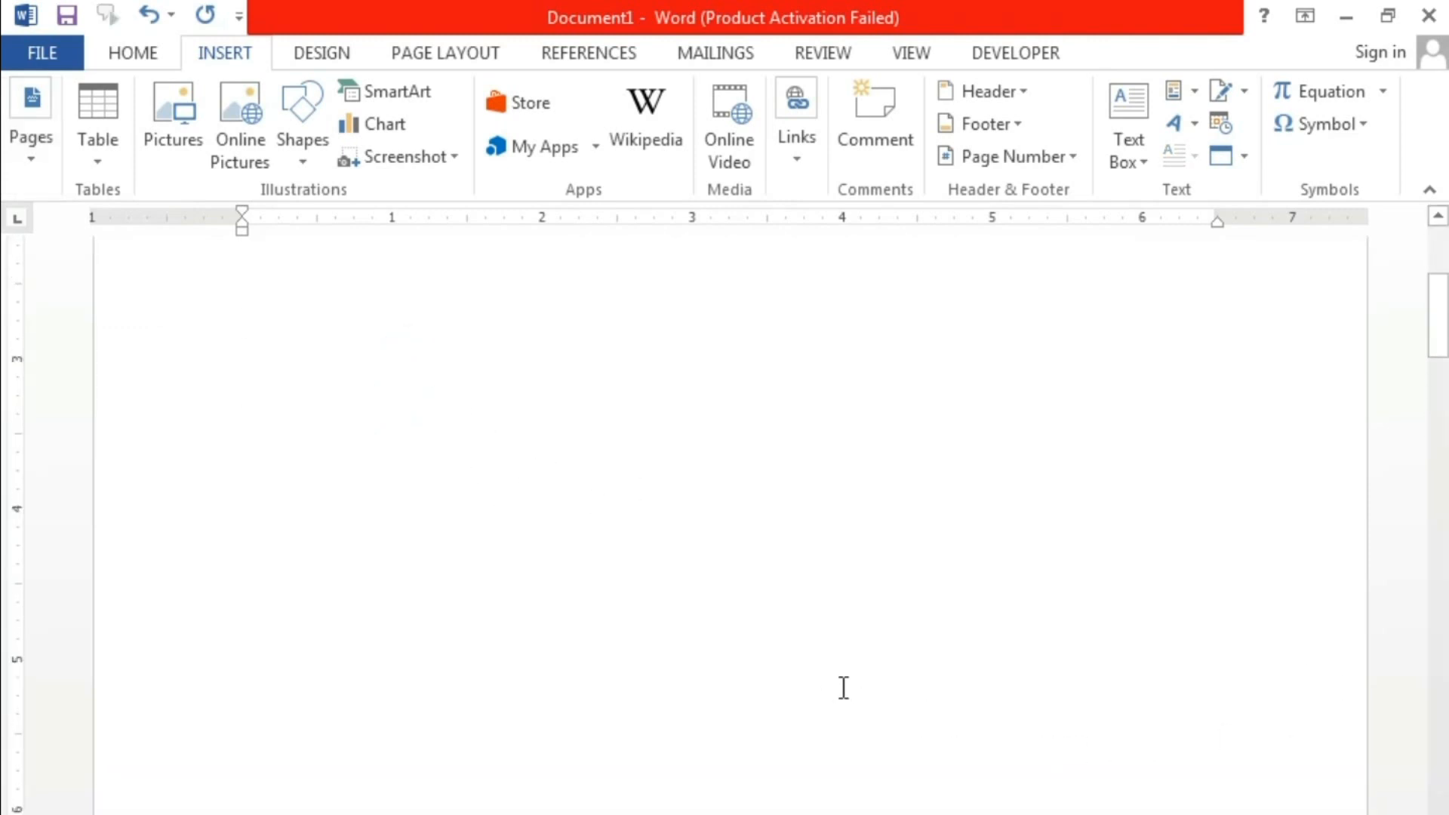
scroll(603, 639, "up", 5)
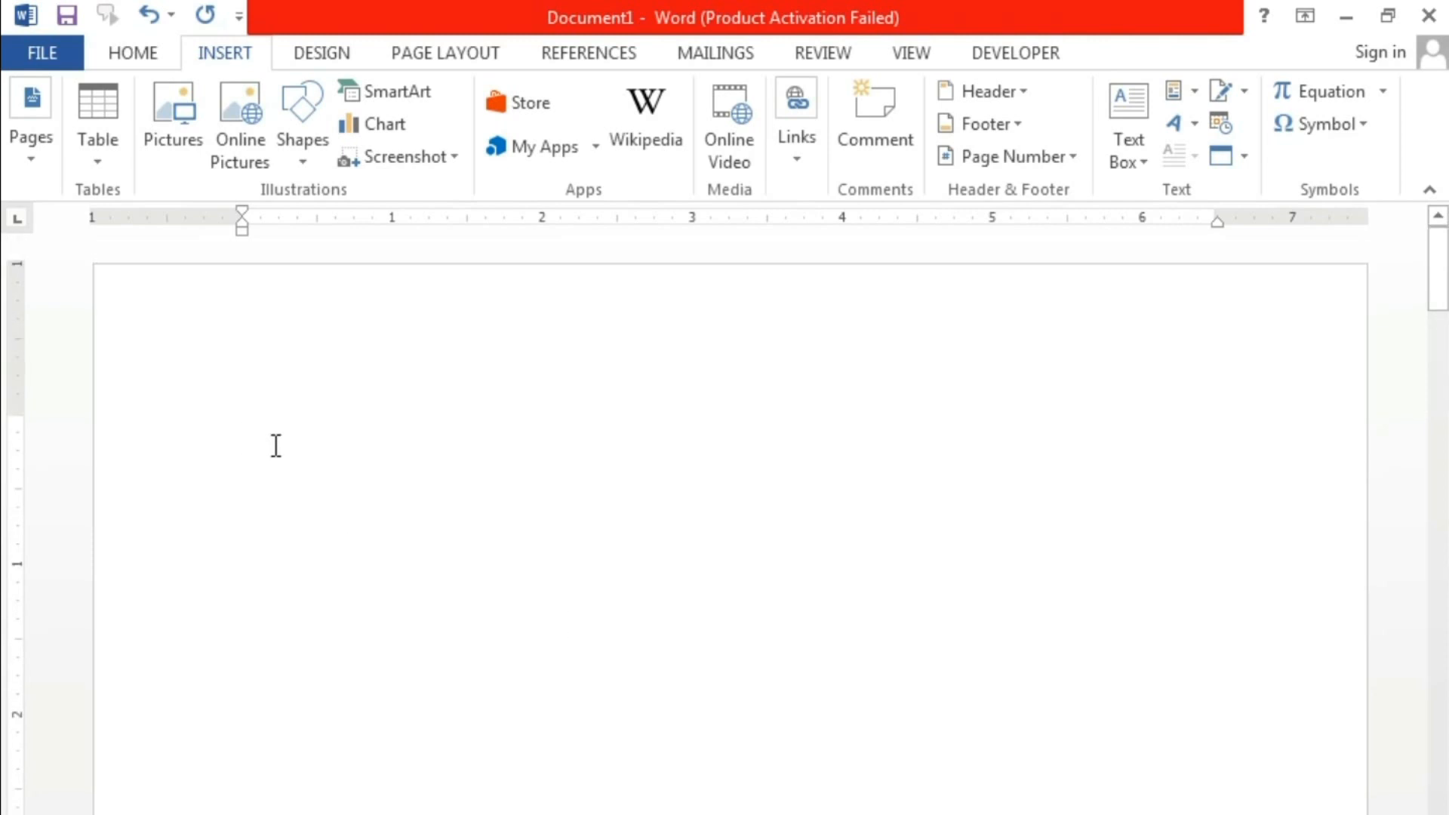
Apply the Heading 1 style to the CPU title on the second page
scroll(346, 587, "down", 19)
scroll(347, 586, "down", 6)
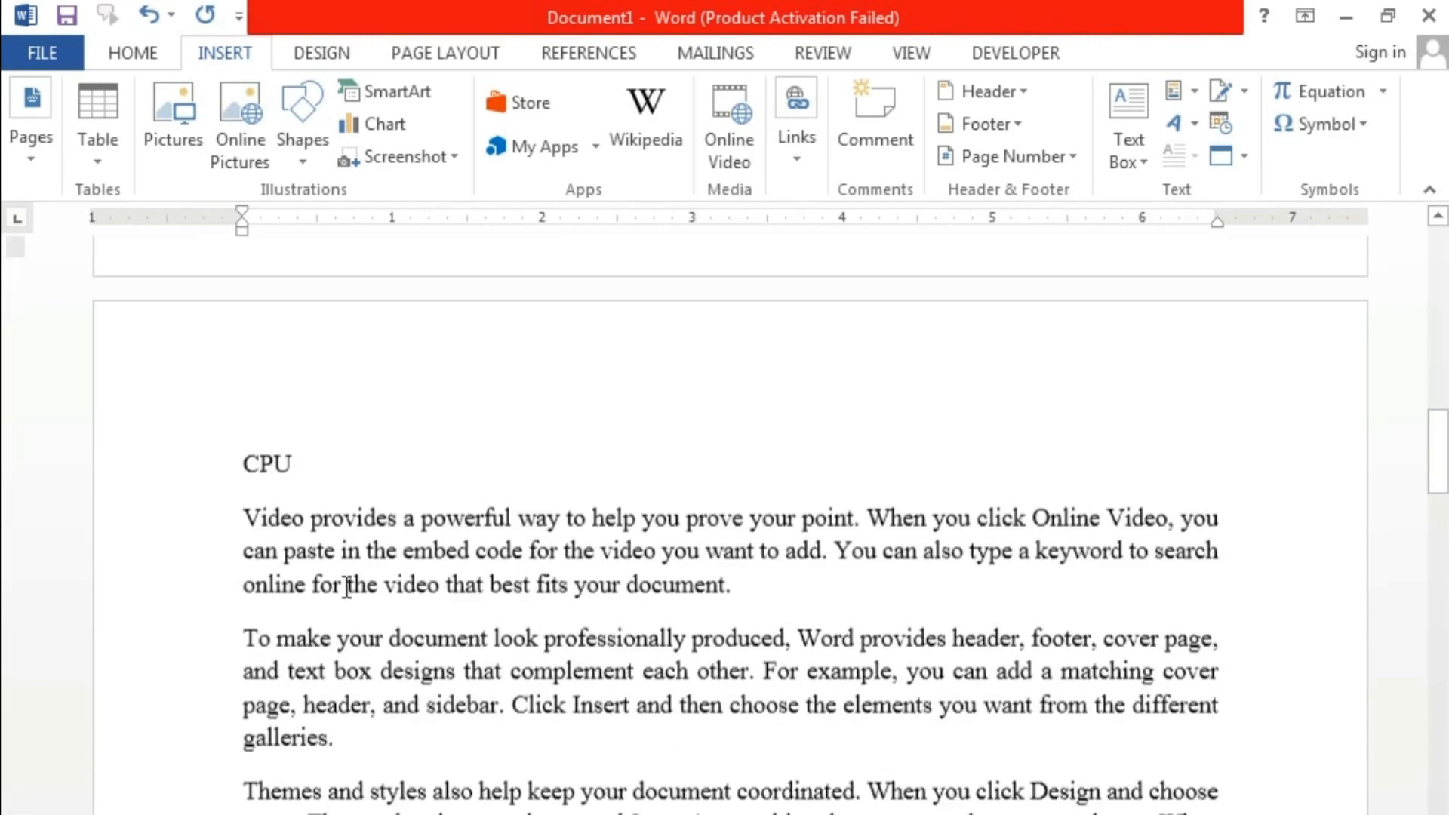
left_click(172, 451)
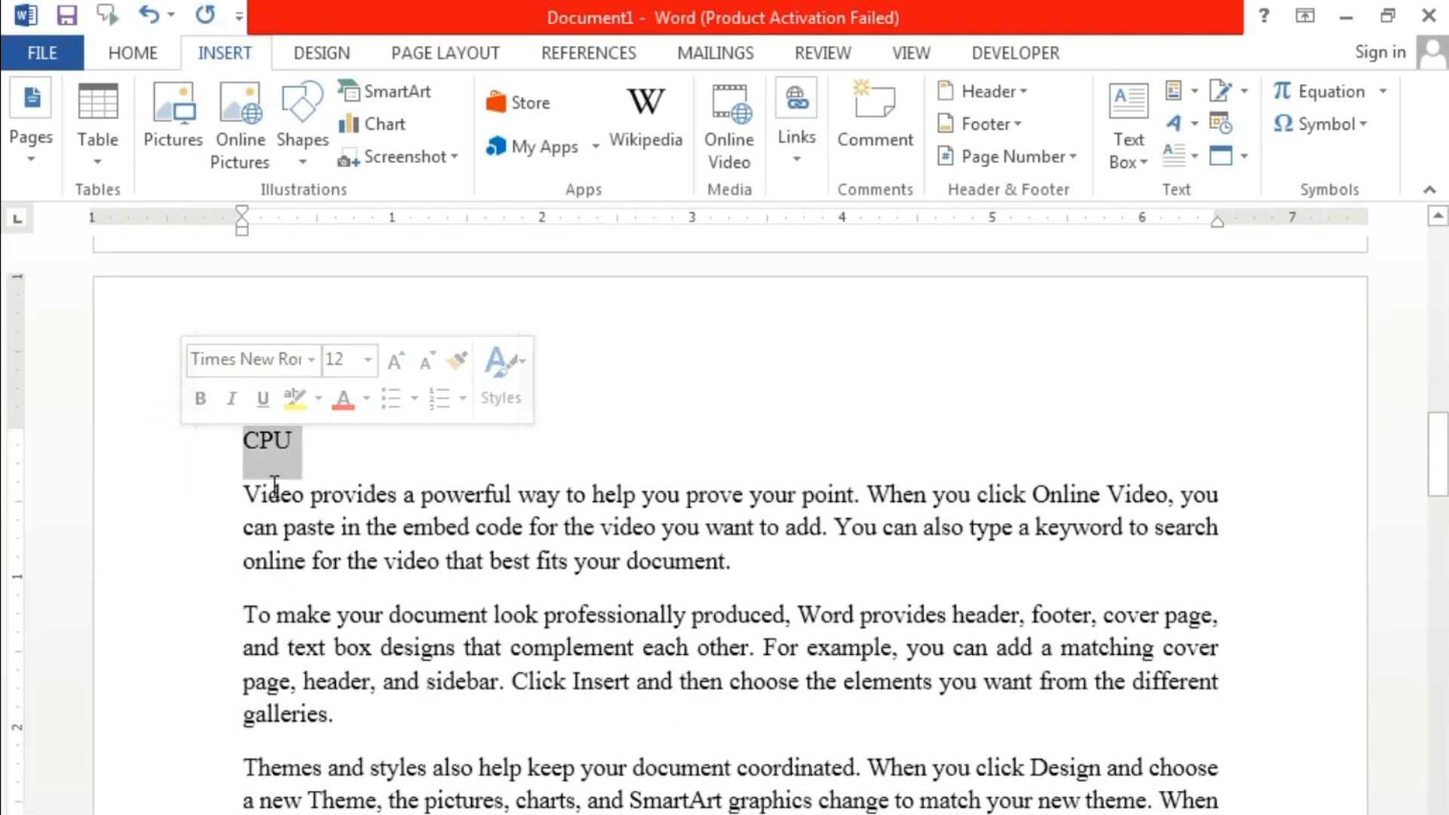
left_click(135, 55)
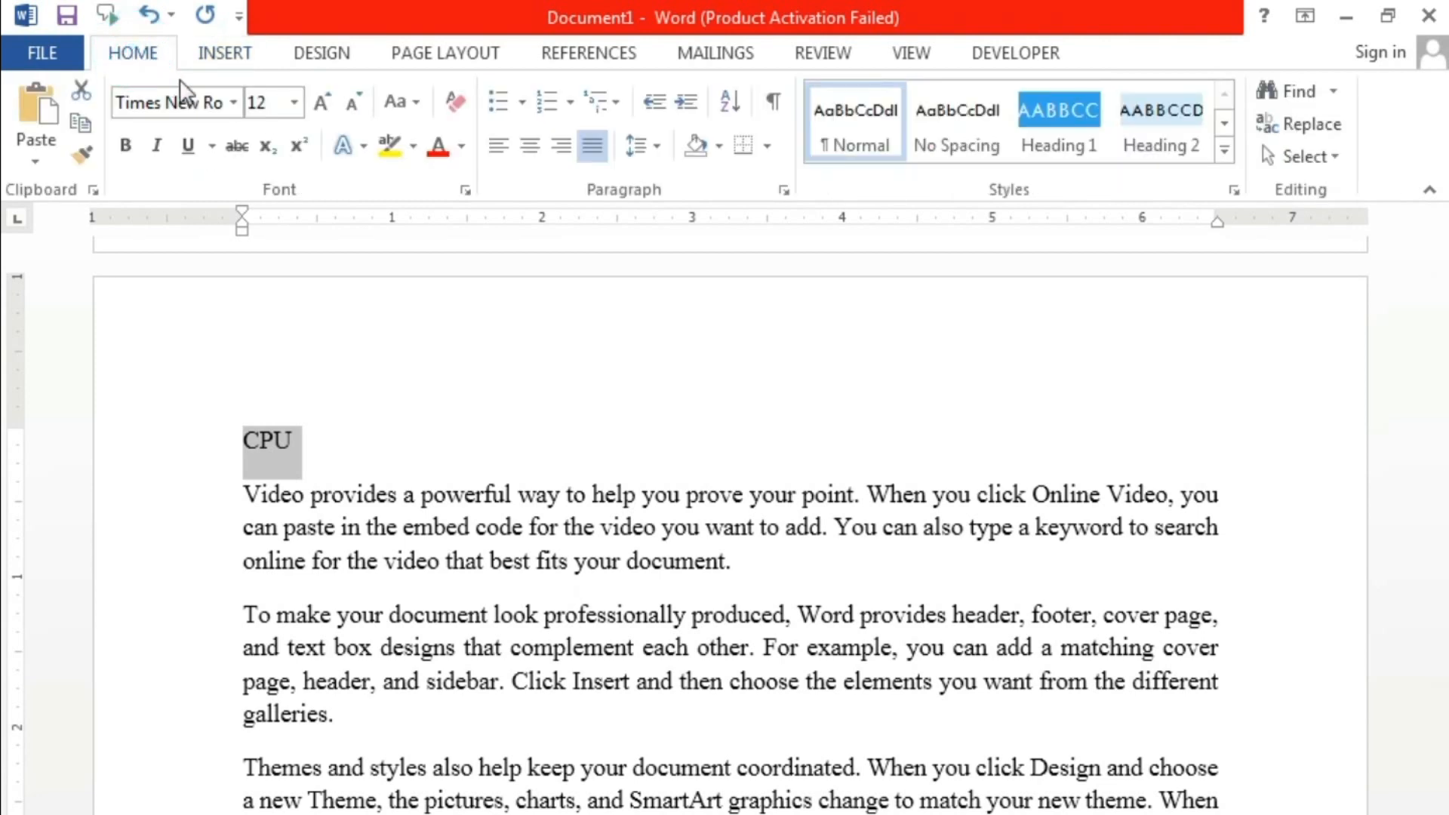
left_click(1057, 146)
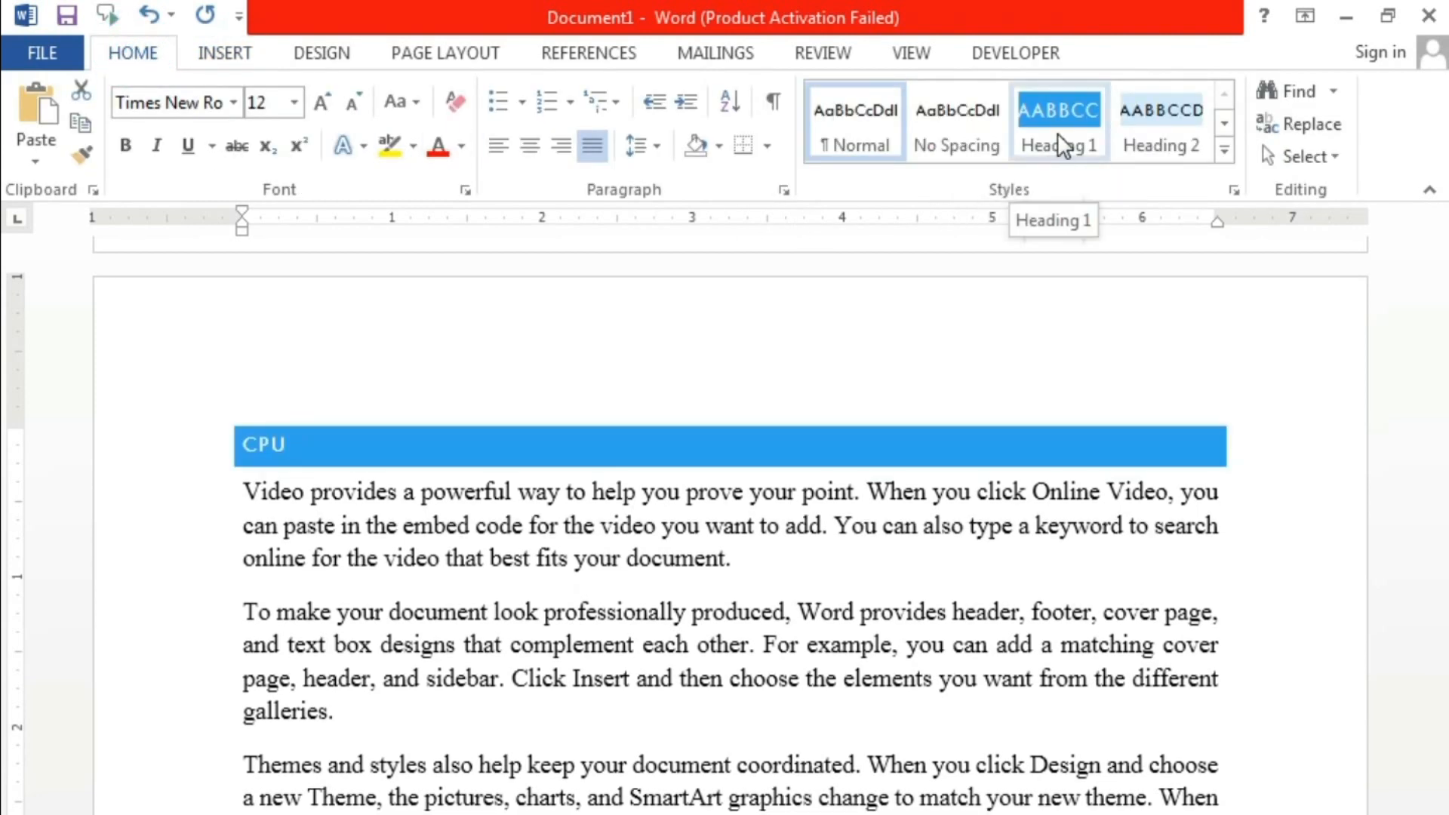
left_click(1058, 136)
Apply the Heading 1 style to the KEYBOARD and PRINTER titles on the following pages
scroll(694, 464, "down", 2)
scroll(694, 464, "down", 10)
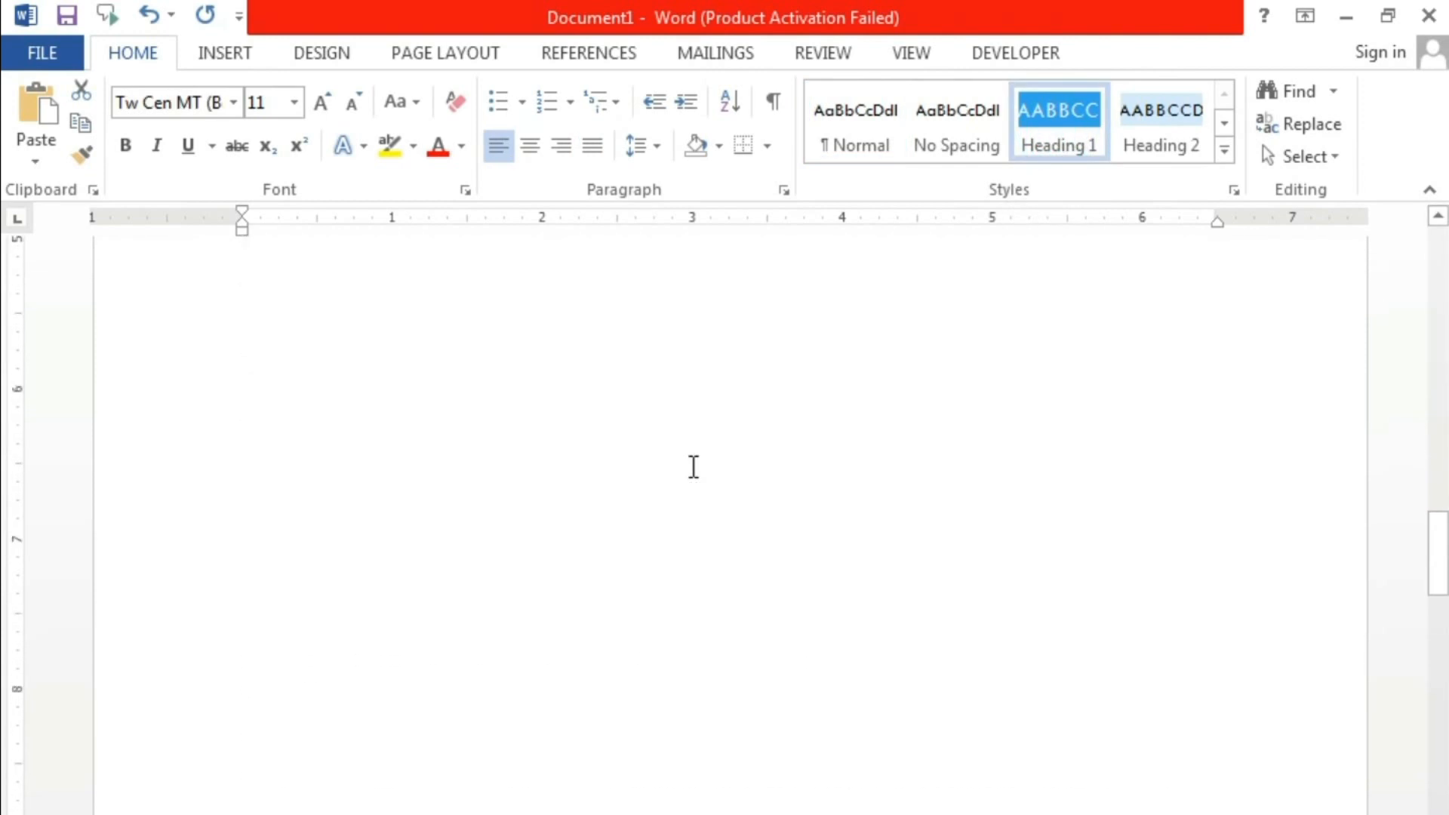
left_click(202, 323)
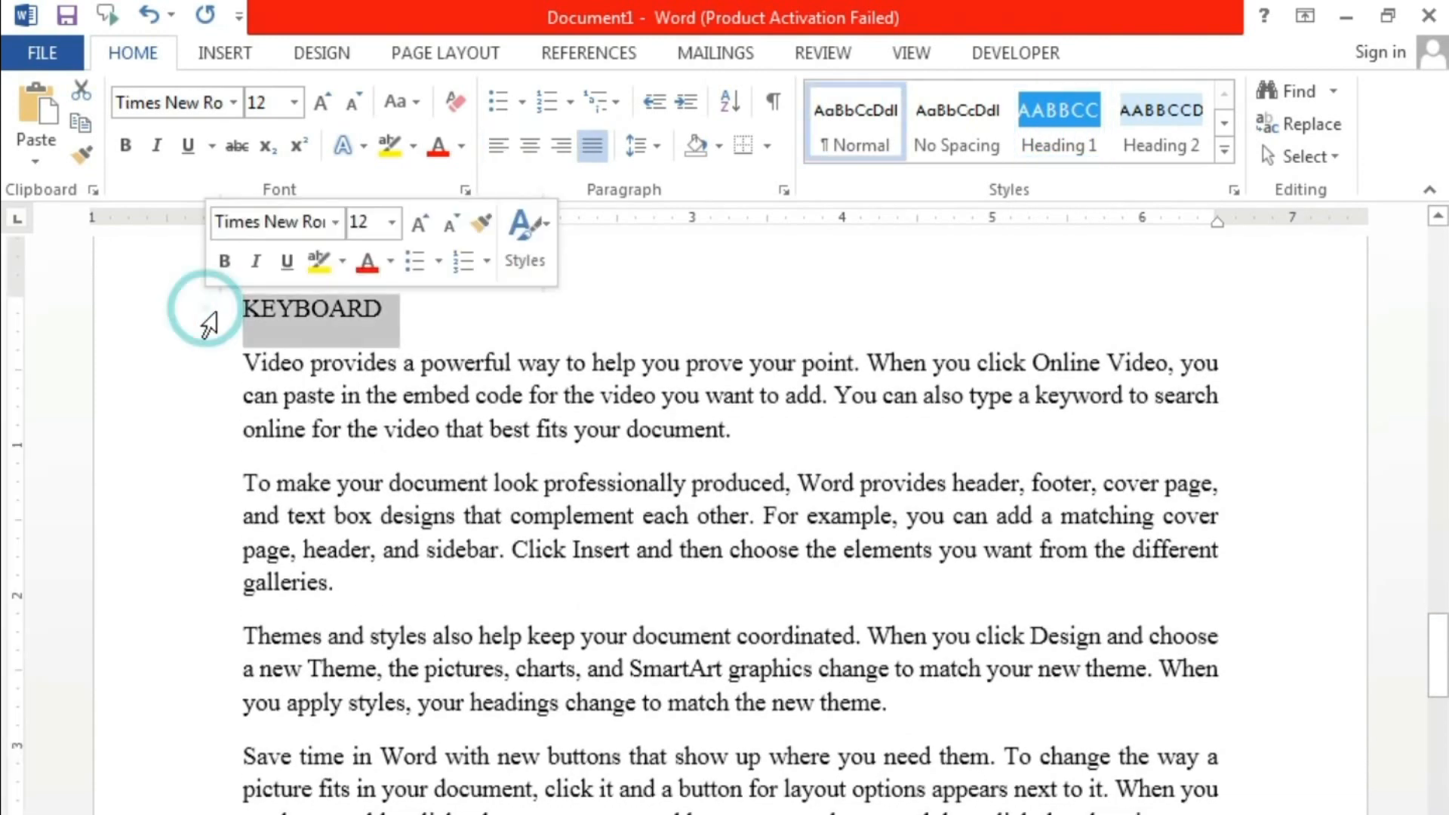
left_click(1057, 136)
scroll(591, 498, "down", 12)
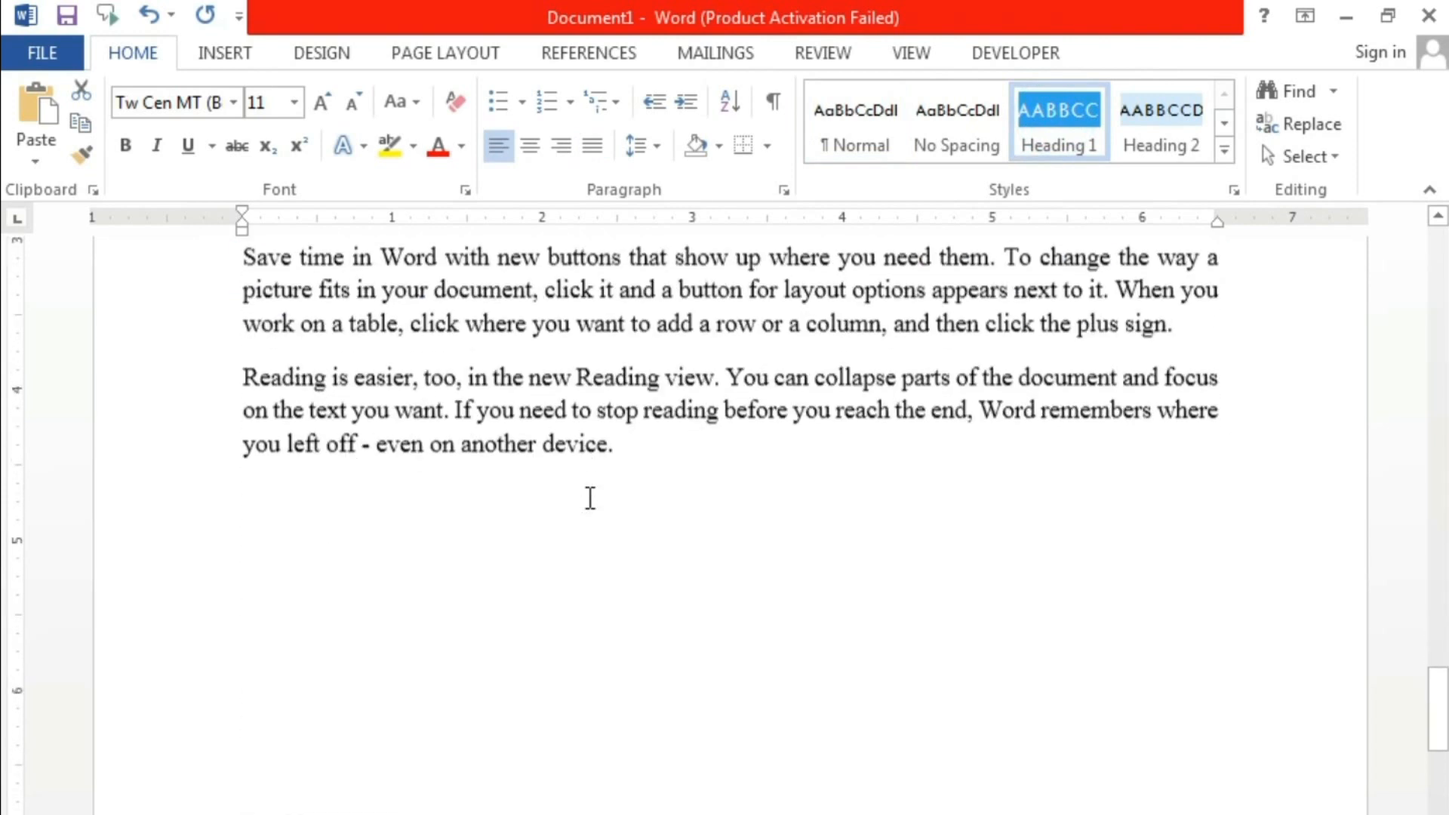
left_click(183, 480)
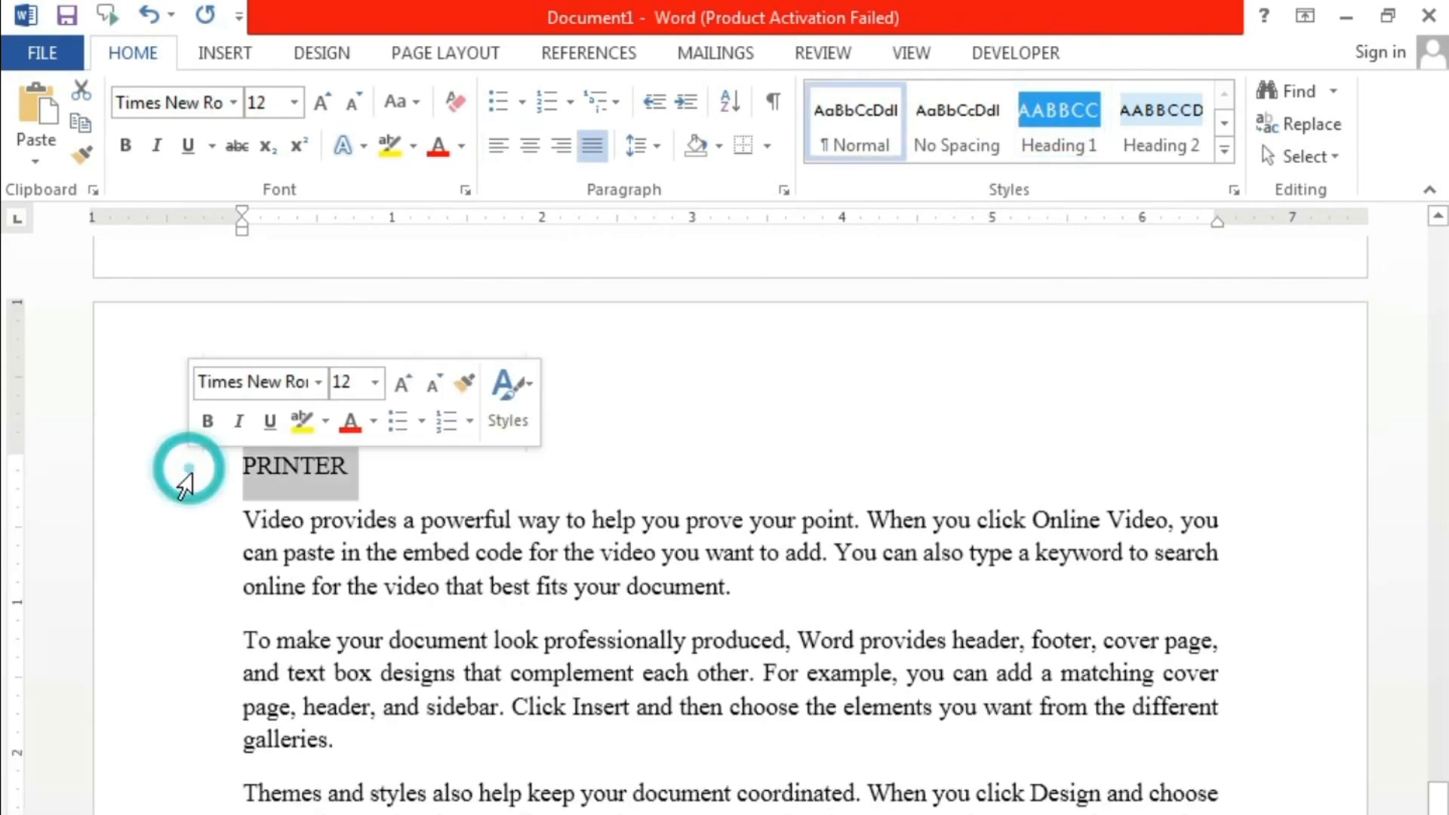
left_click(1057, 143)
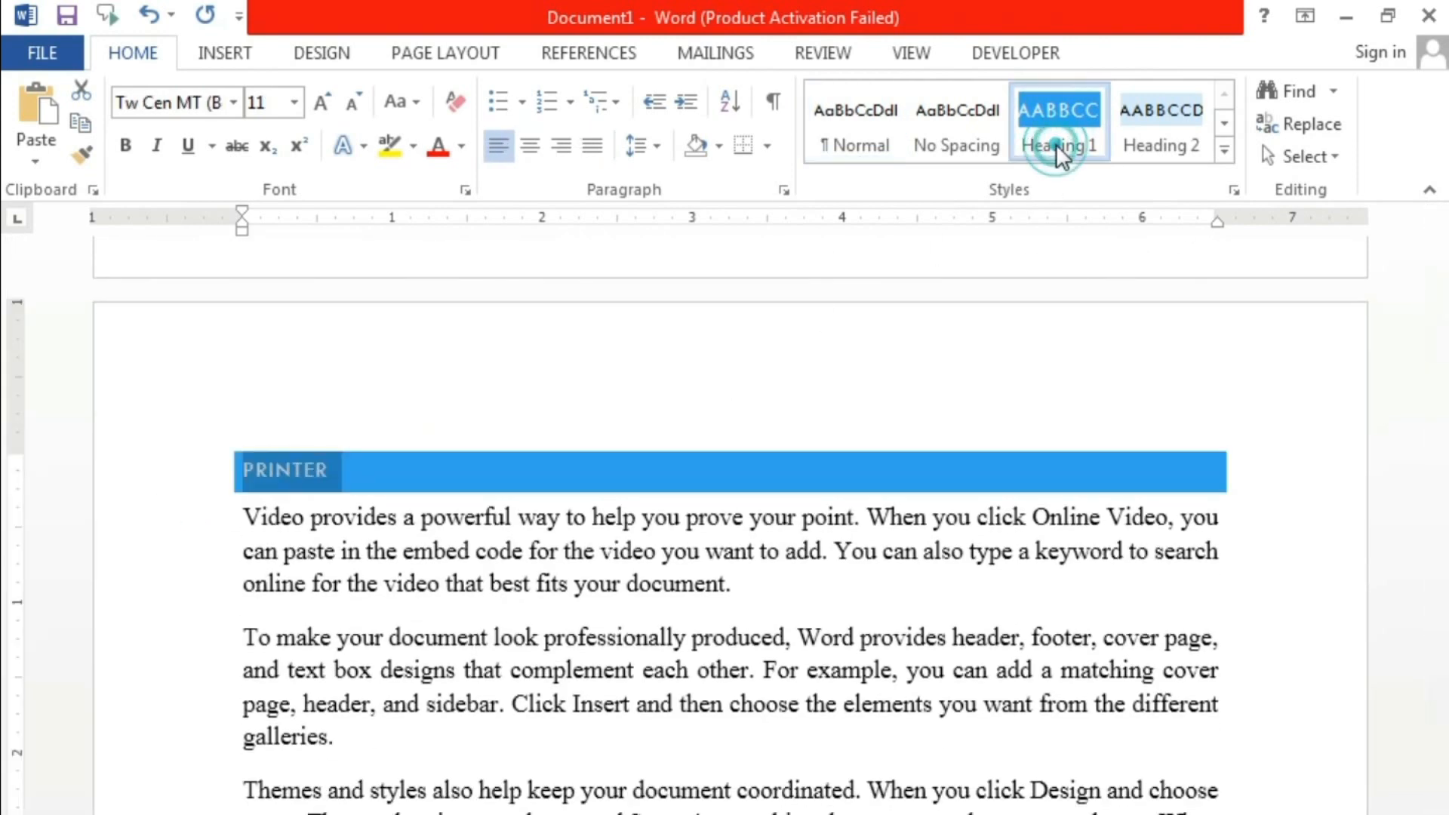
left_click(845, 516)
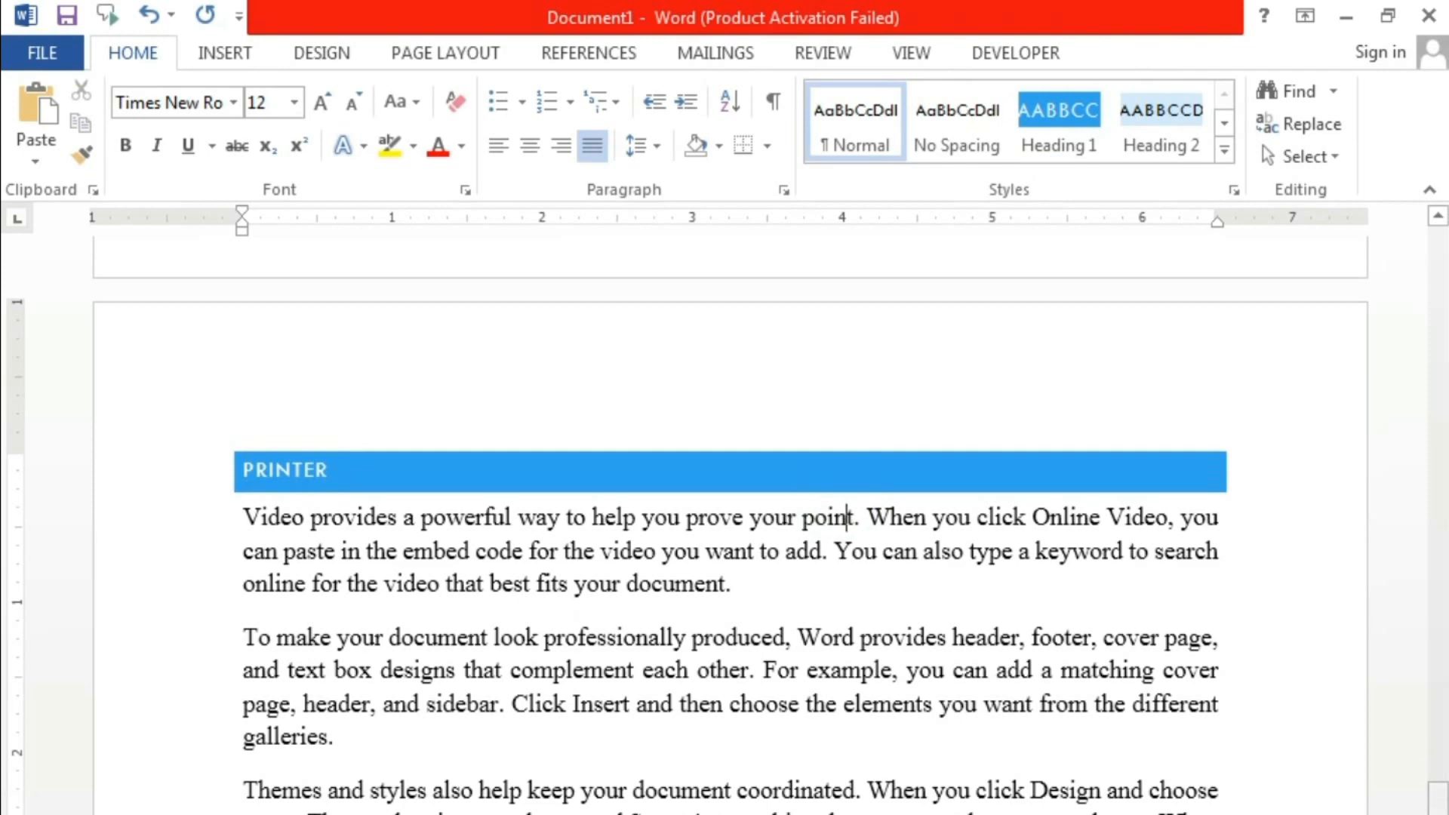
Insert an Automatic Table 2 table of contents on the blank first page
left_click_drag(1438, 798, 1443, 234)
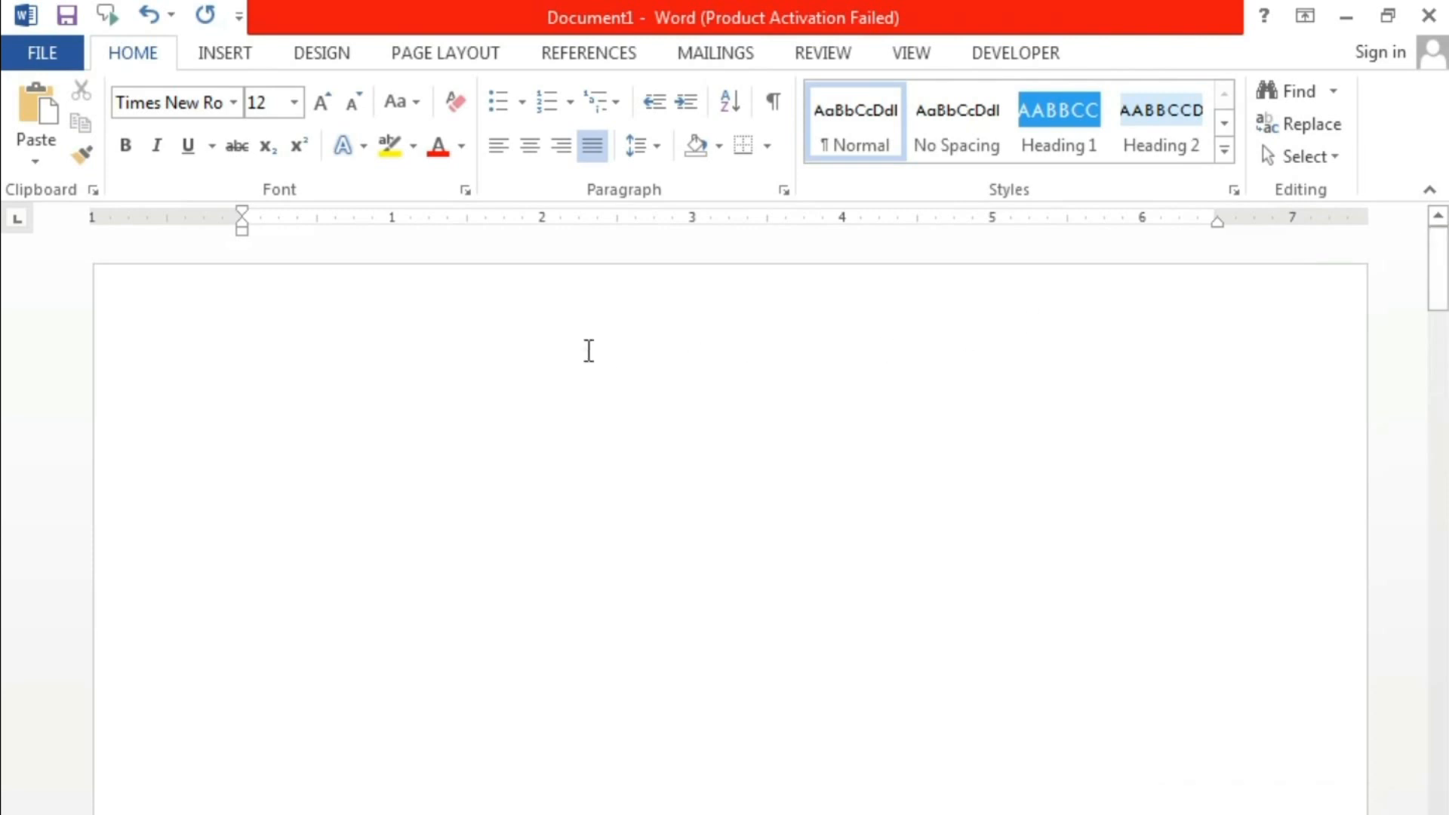
left_click(587, 350)
left_click(232, 56)
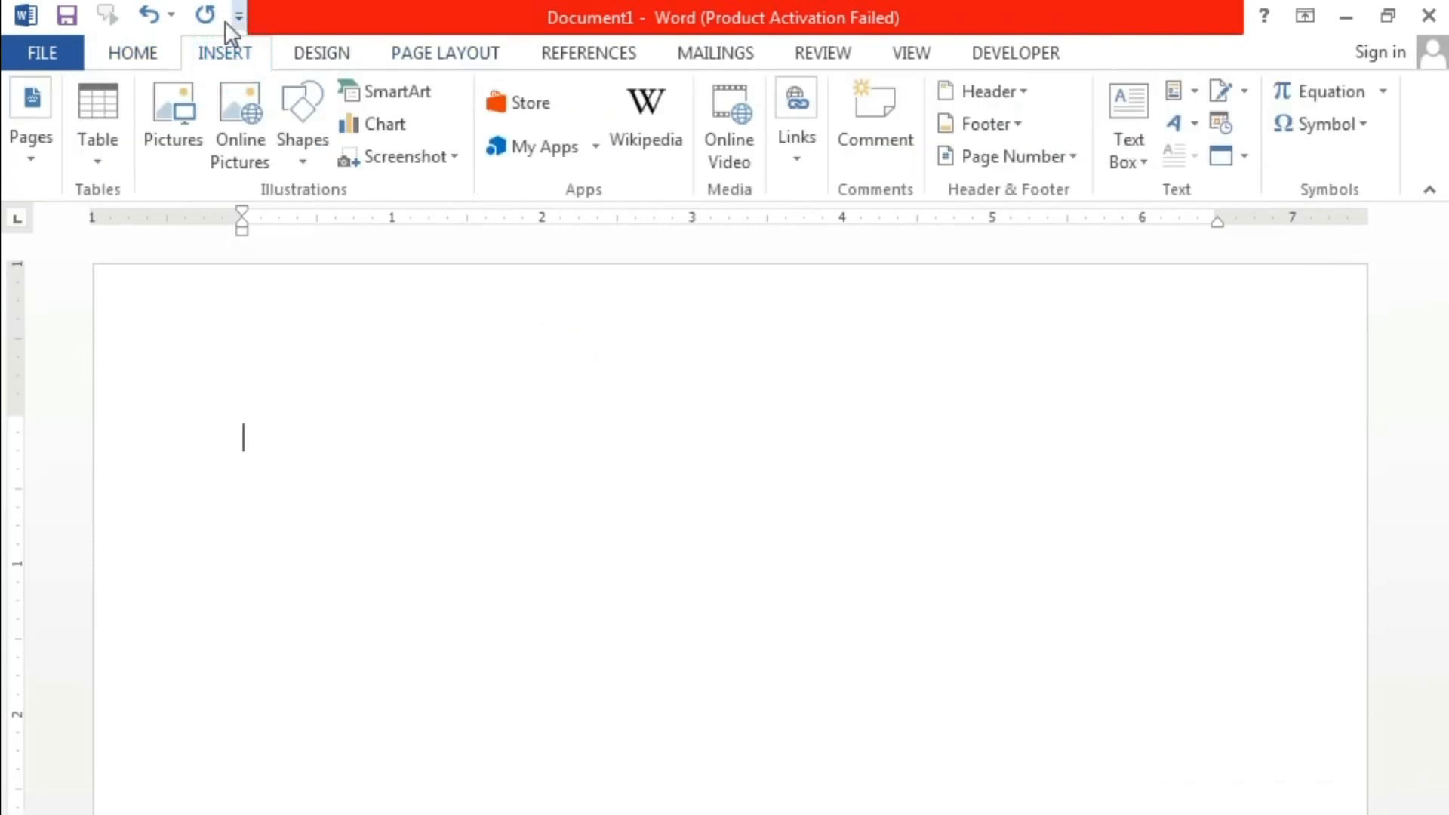
left_click(553, 59)
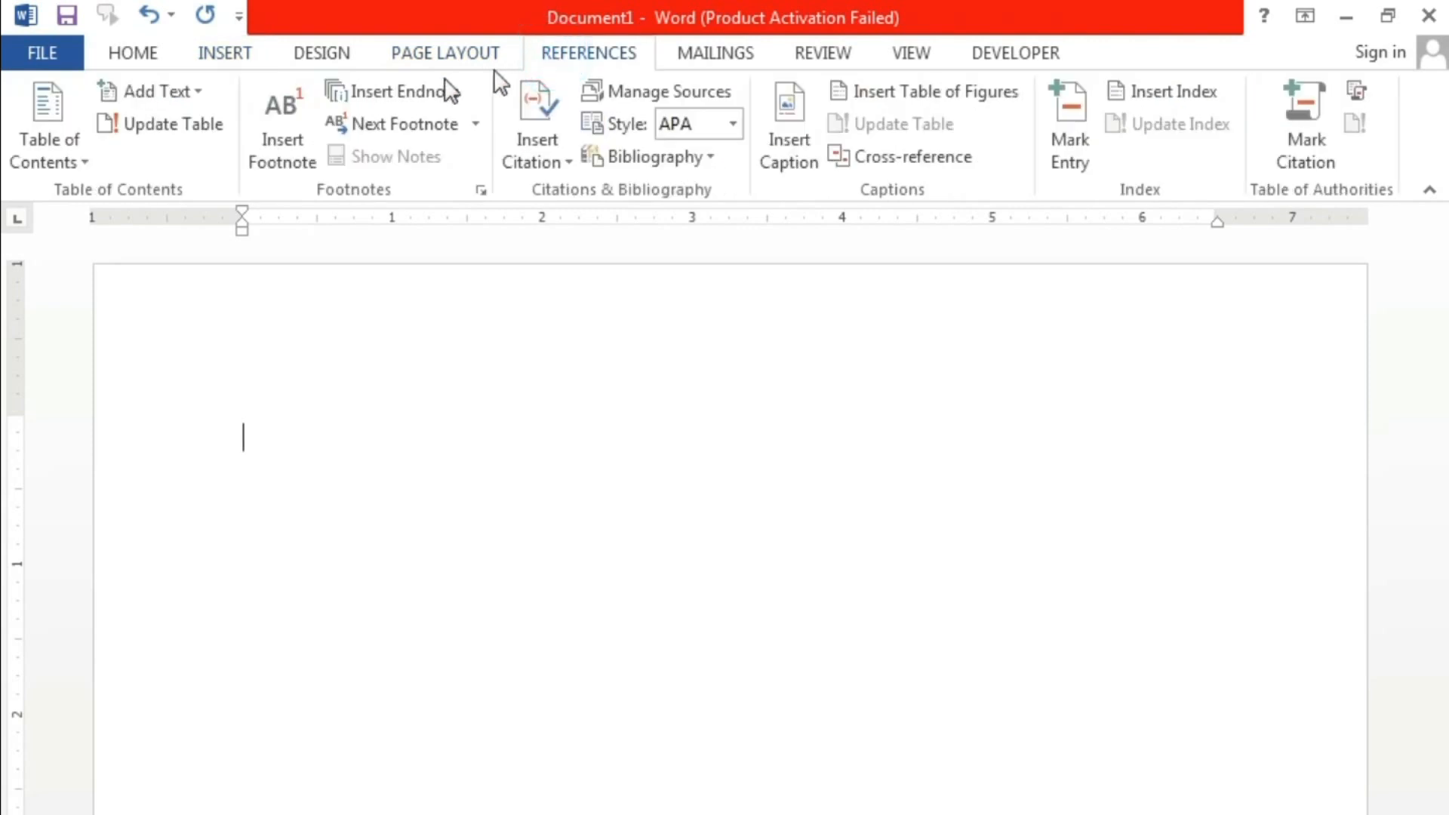
left_click(83, 156)
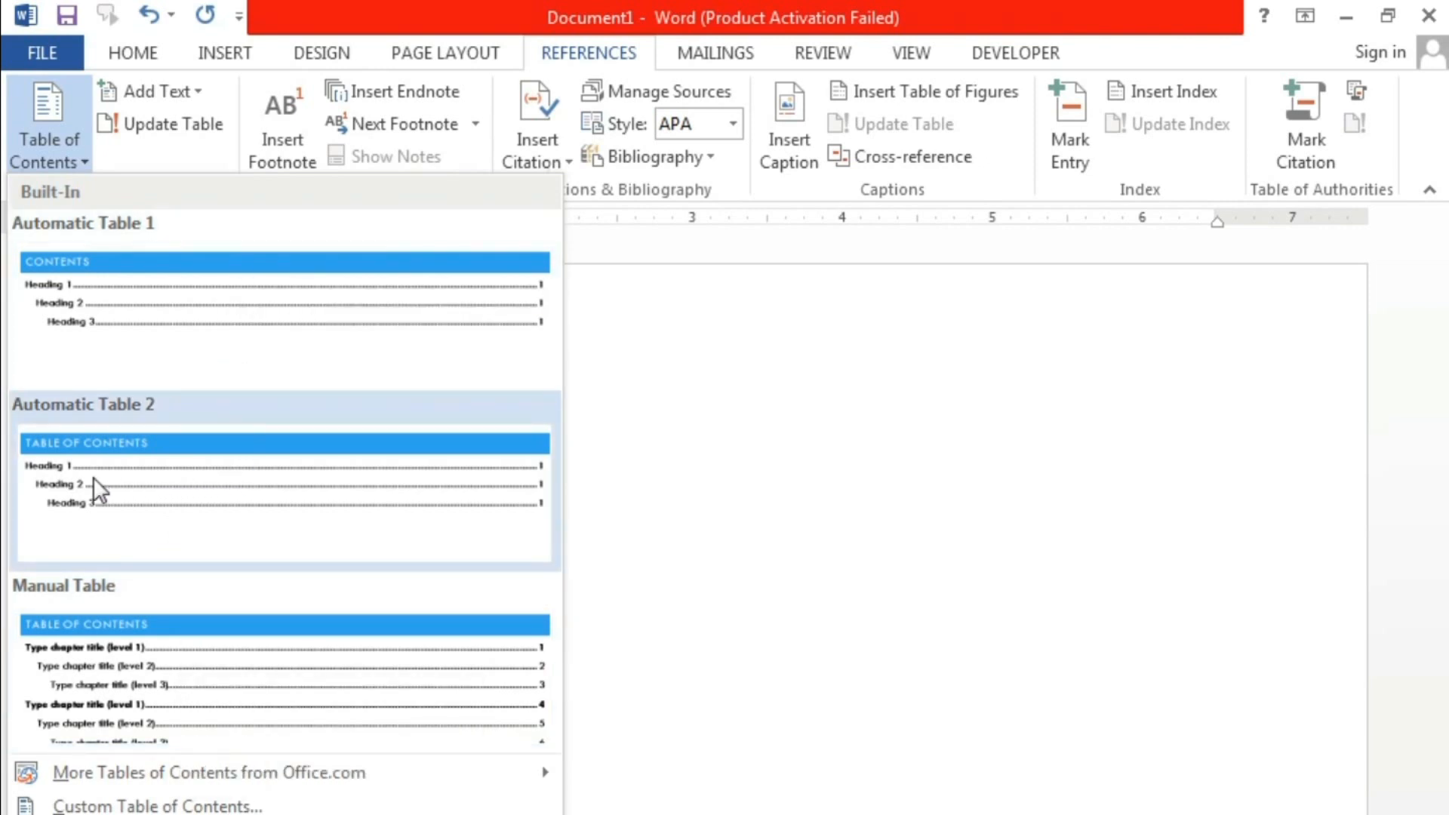
left_click(234, 498)
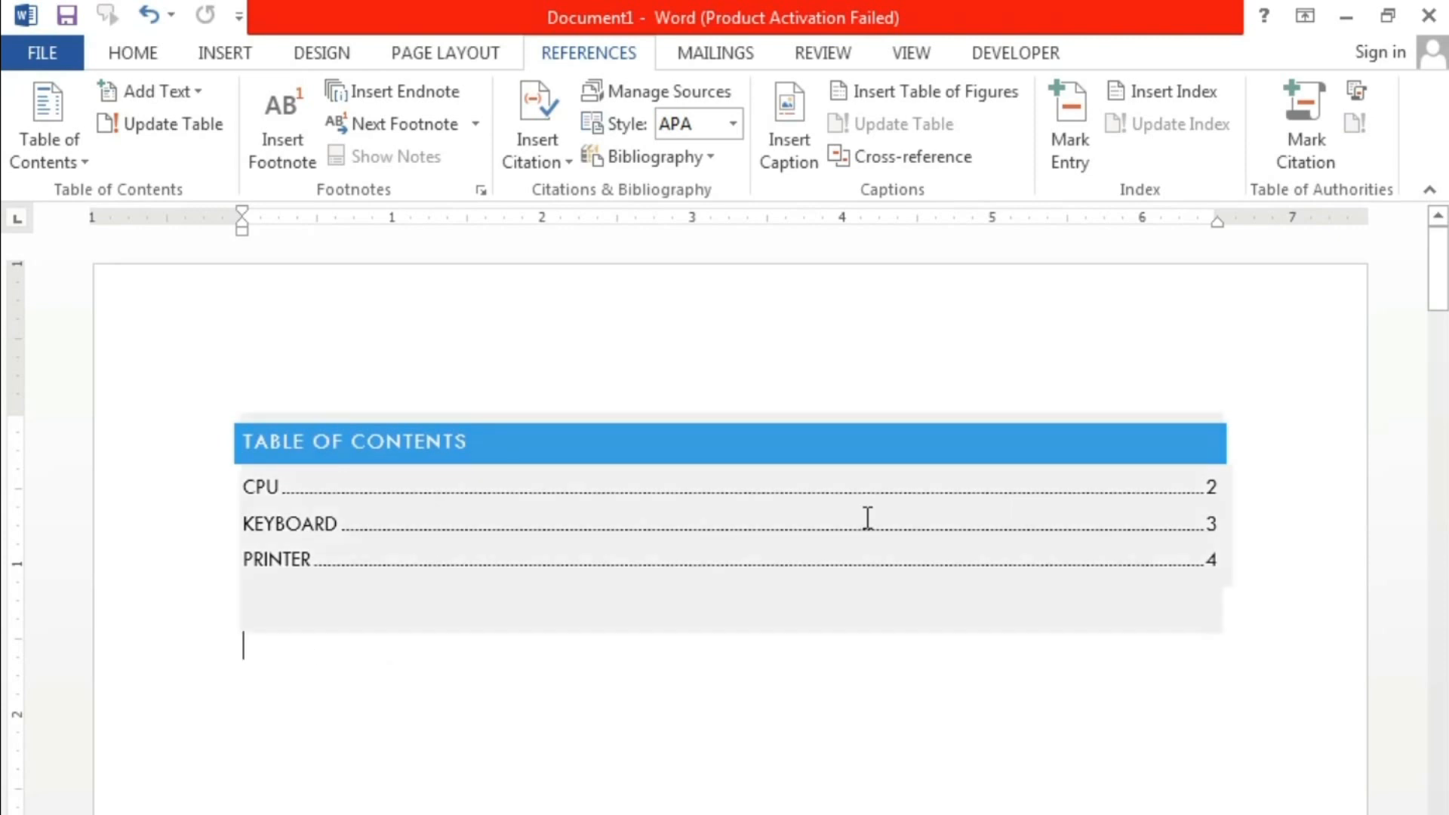
Follow the KEYBOARD entry in the table of contents to its section and return to the first page
left_click(263, 526)
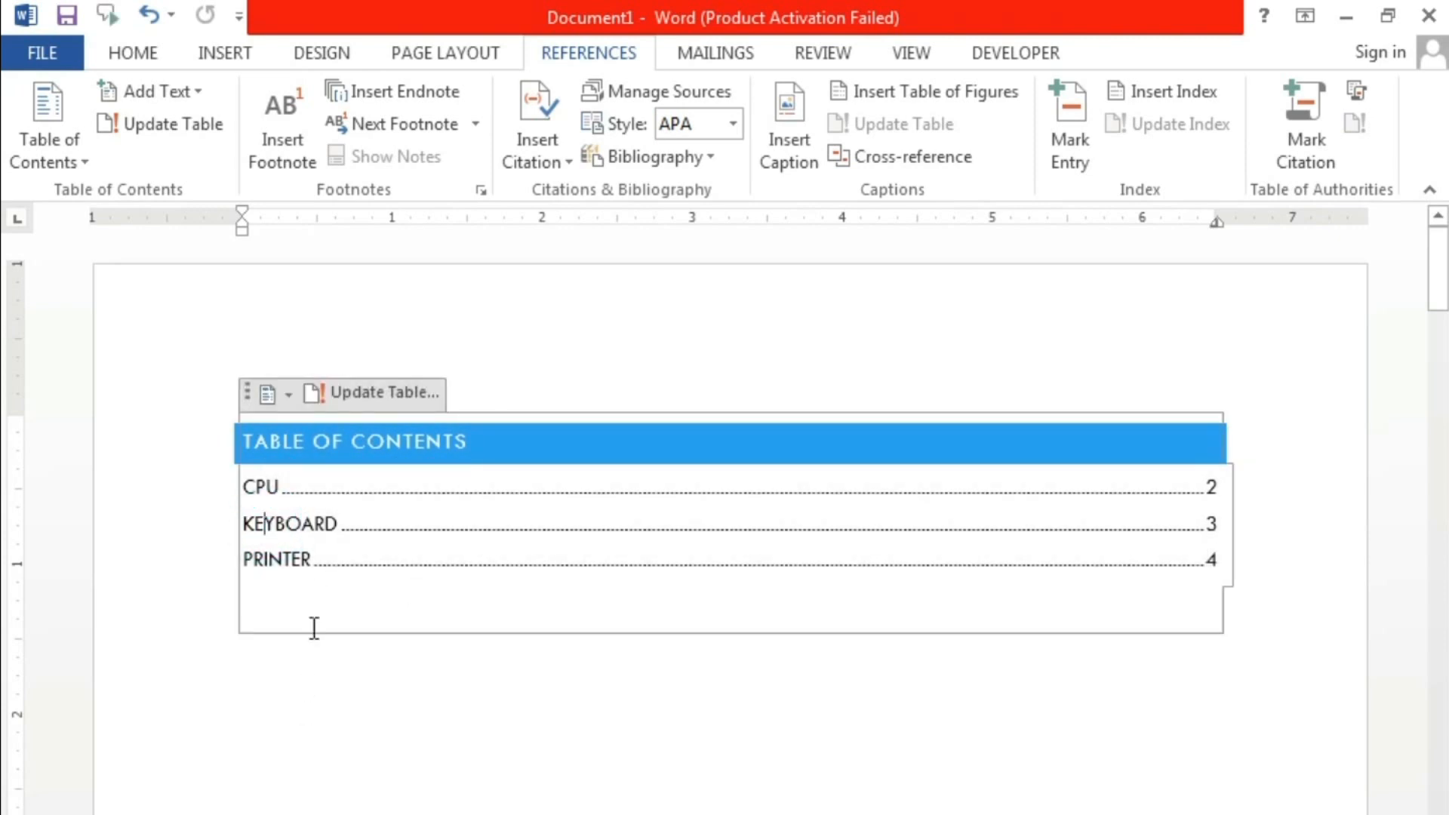
left_click(290, 522, "ctrl")
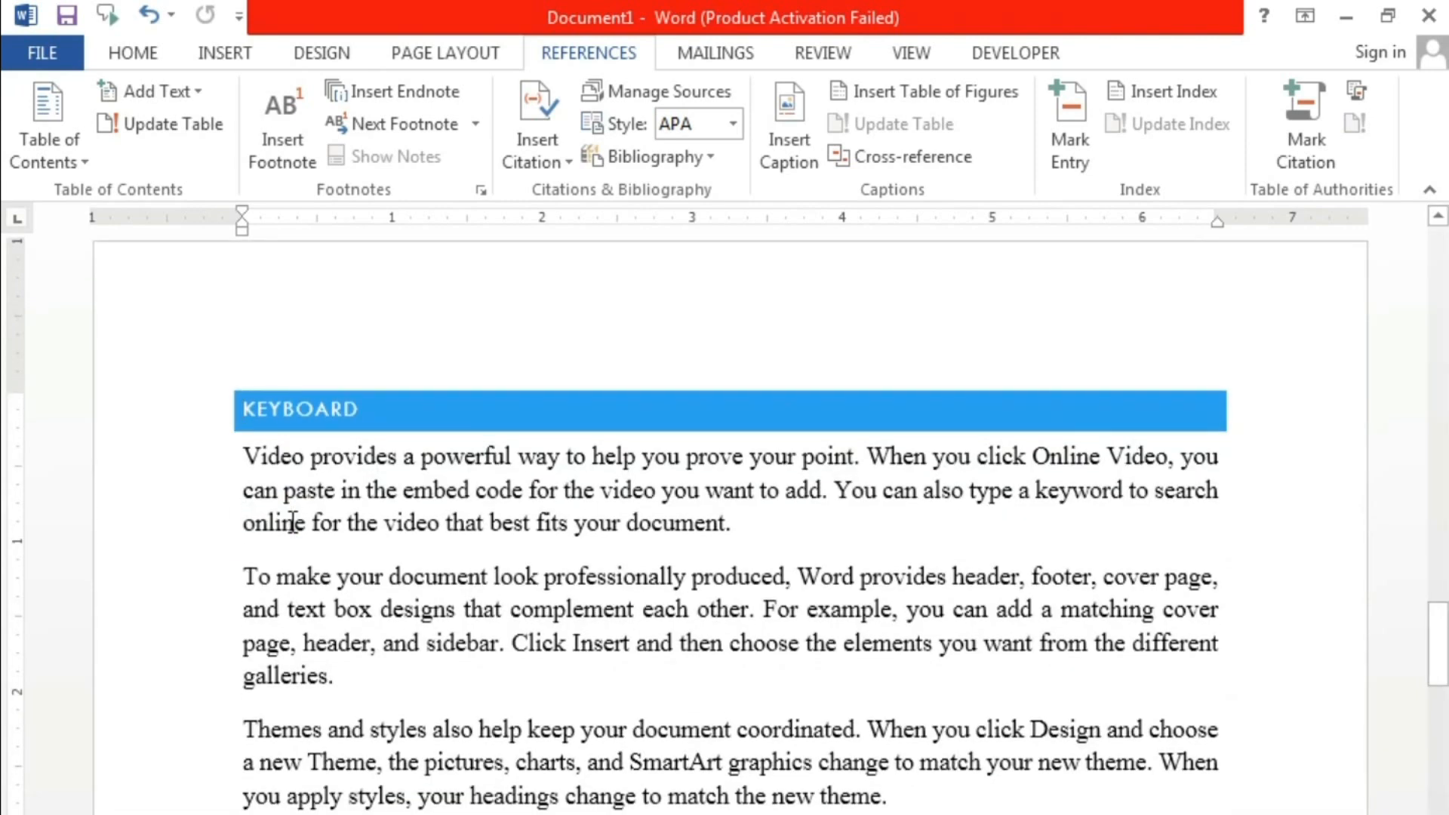
left_click_drag(1432, 676, 1421, 271)
left_click(613, 602)
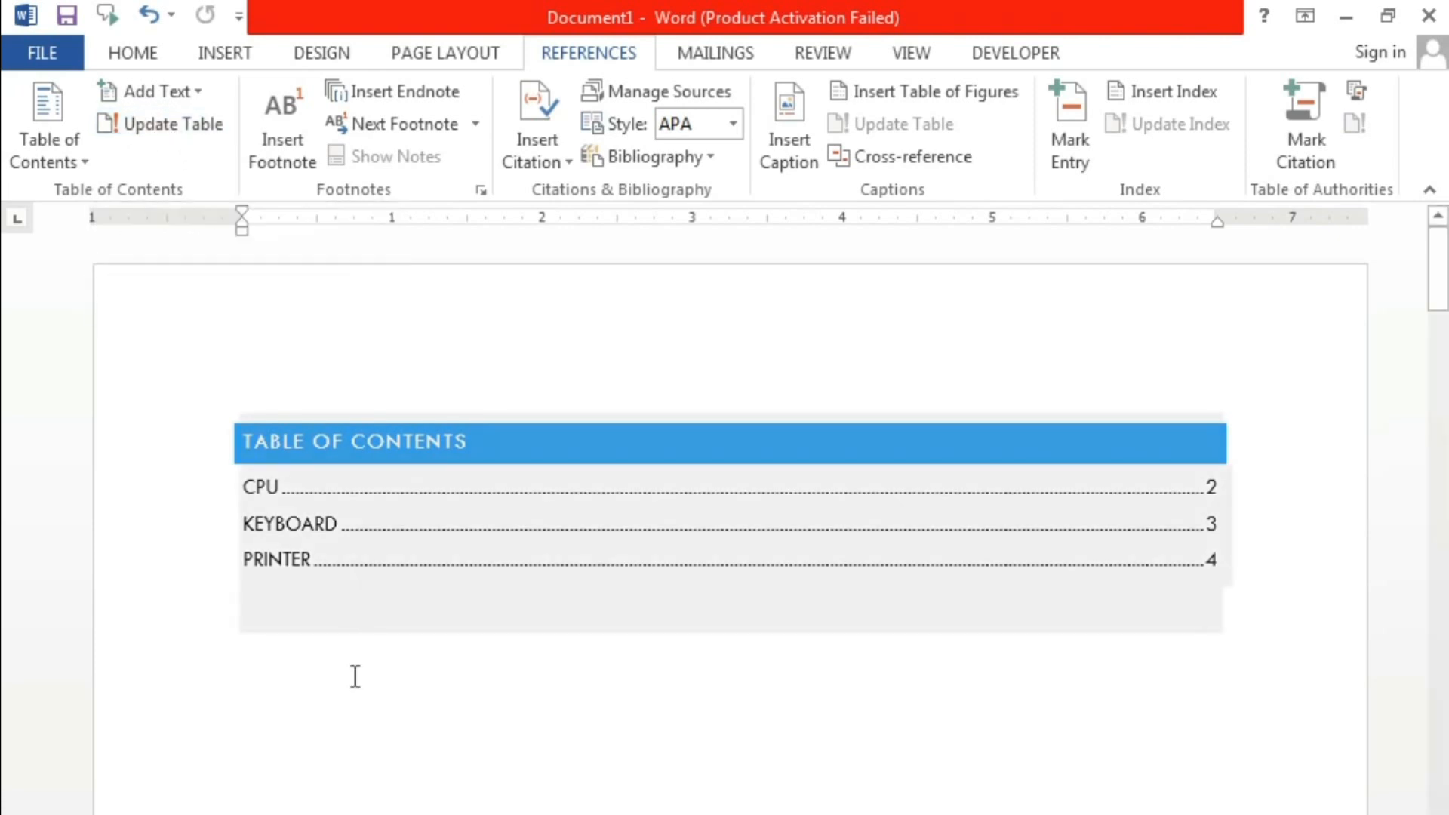
Replace the CPU heading text on the second page with COMPUTER
scroll(378, 701, "down", 15)
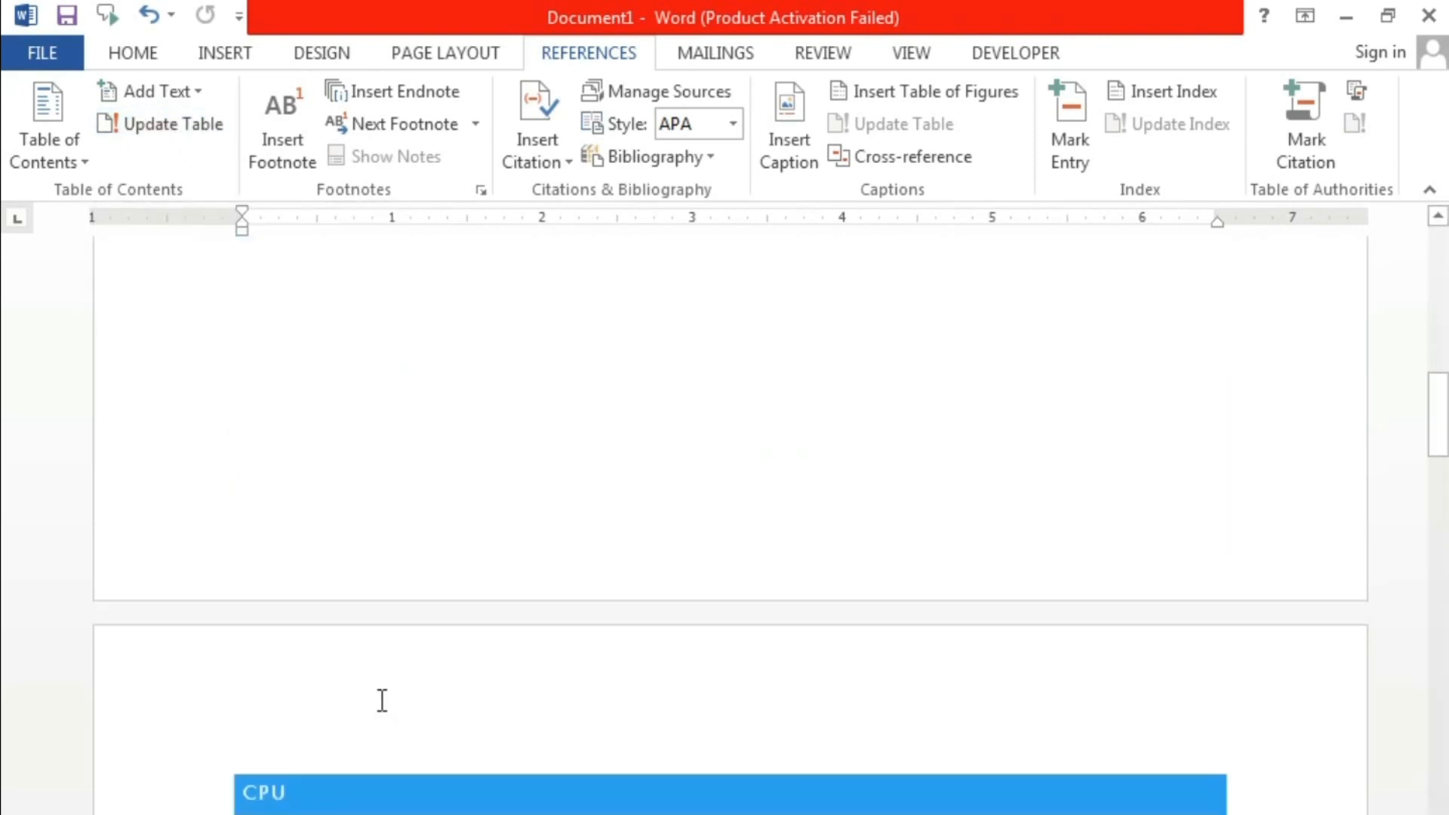
left_click(286, 589)
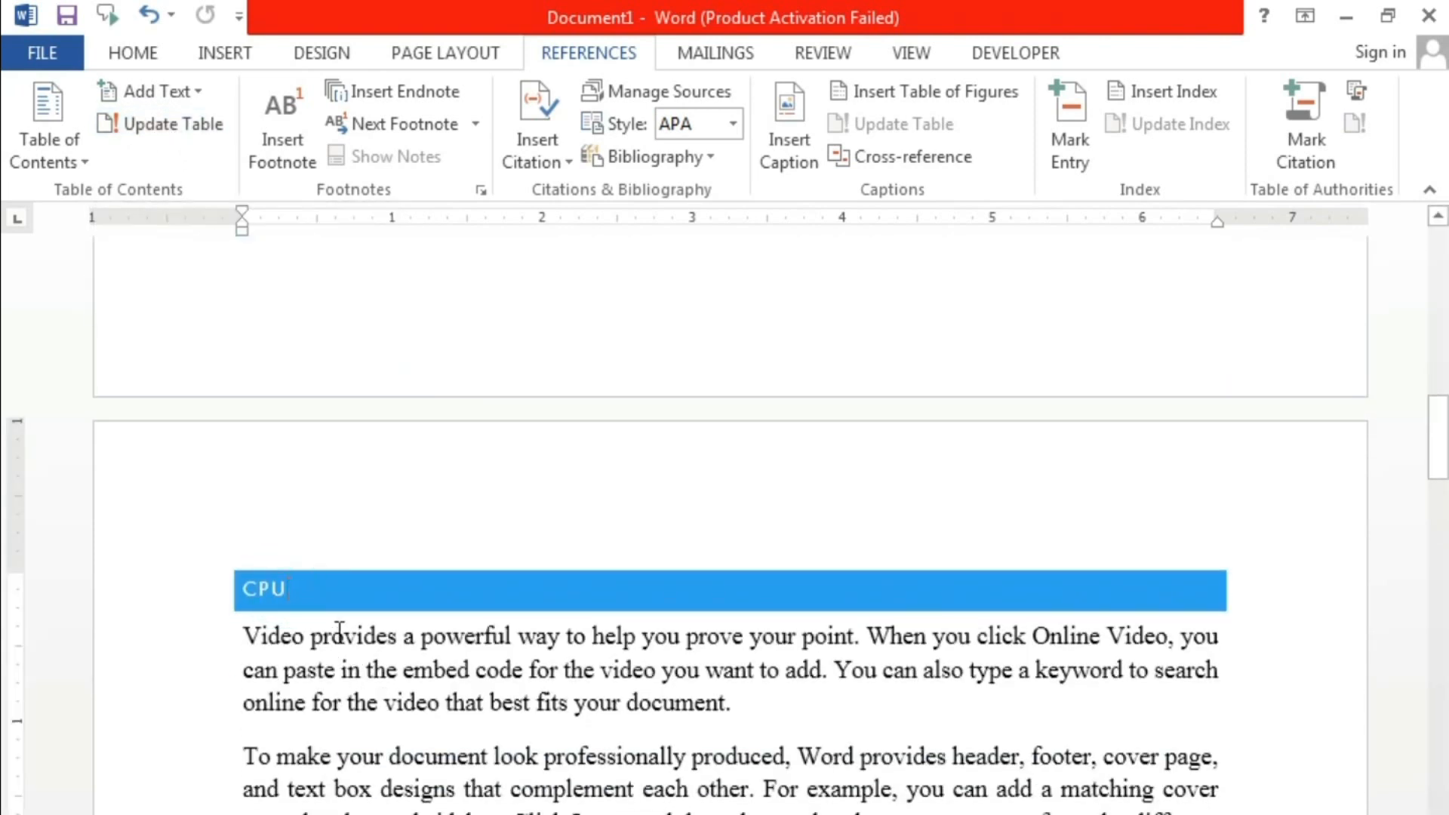
key("BackSpace")
key("BackSpace")
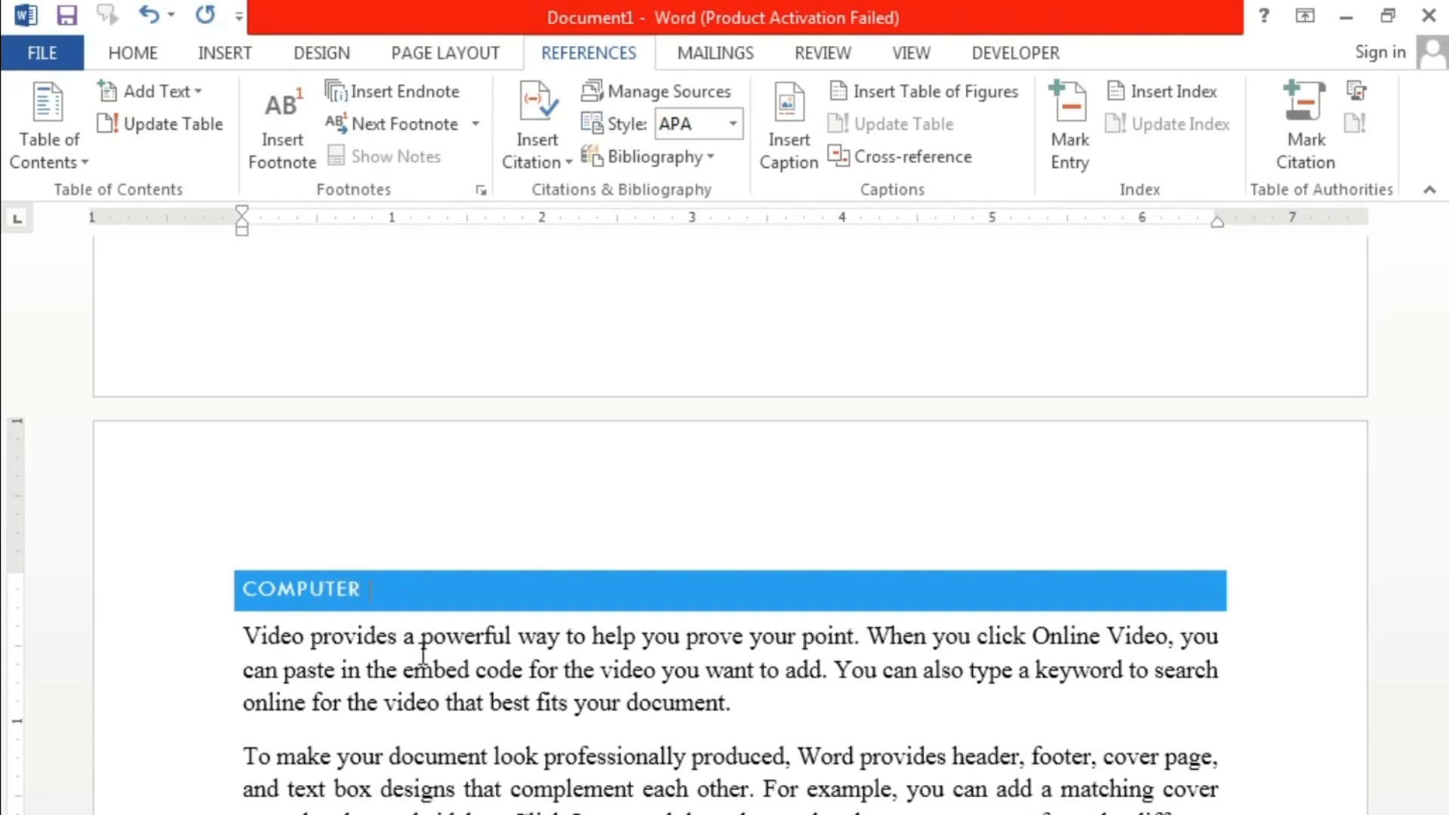
Update the entire table of contents on the first page to pick up the renamed heading
scroll(423, 655, "up", 10)
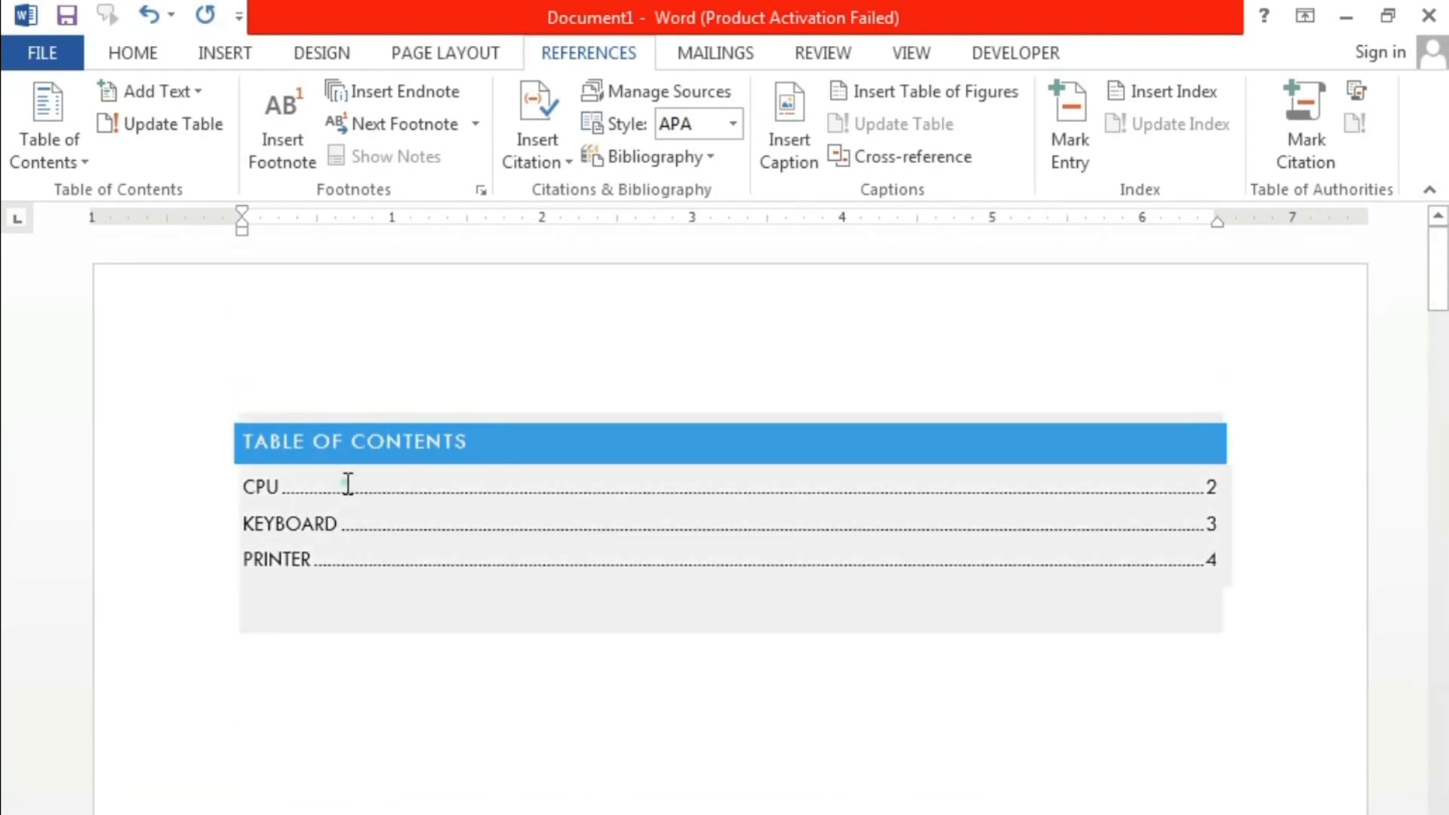
left_click(348, 483)
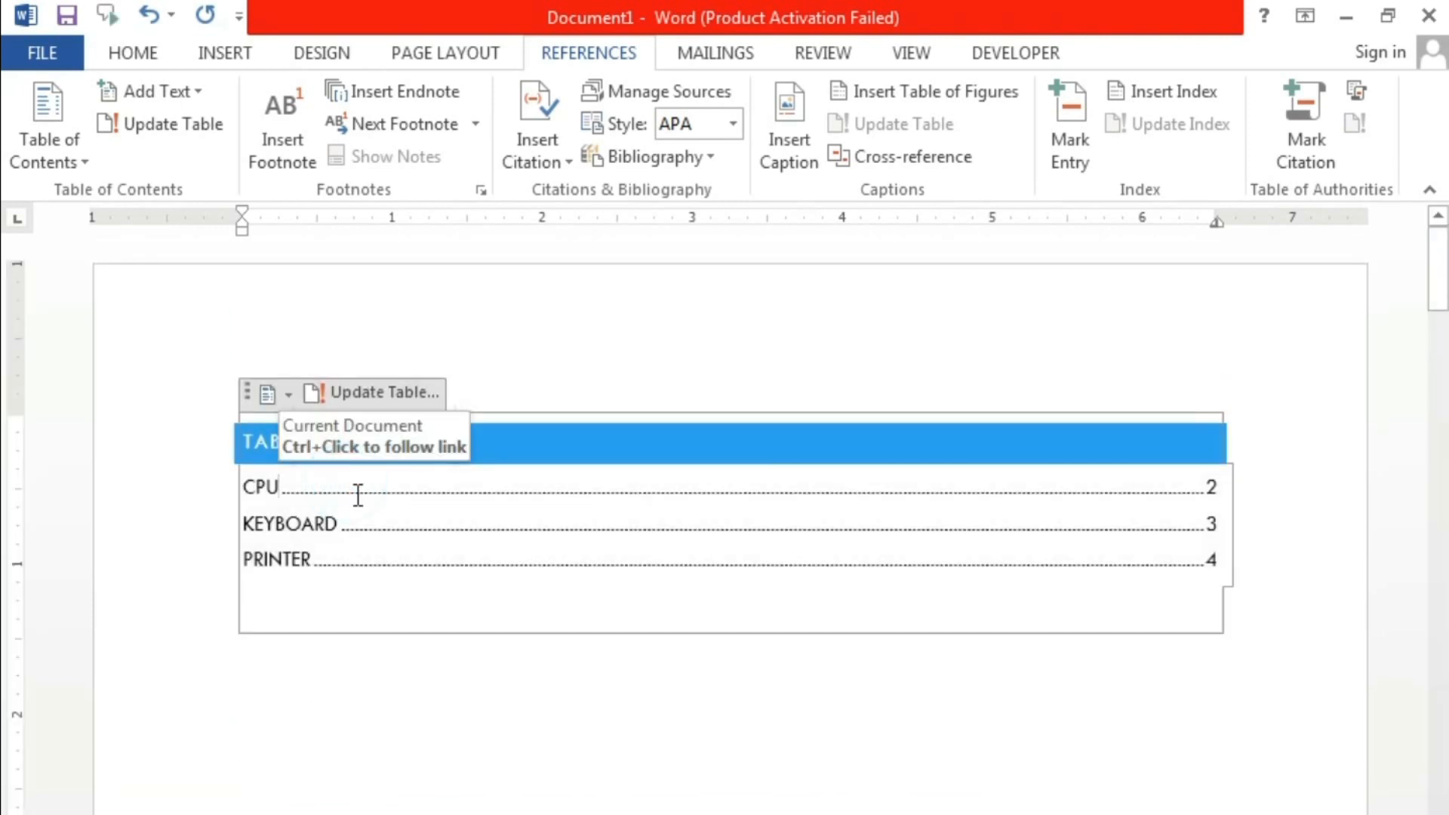
left_click(179, 136)
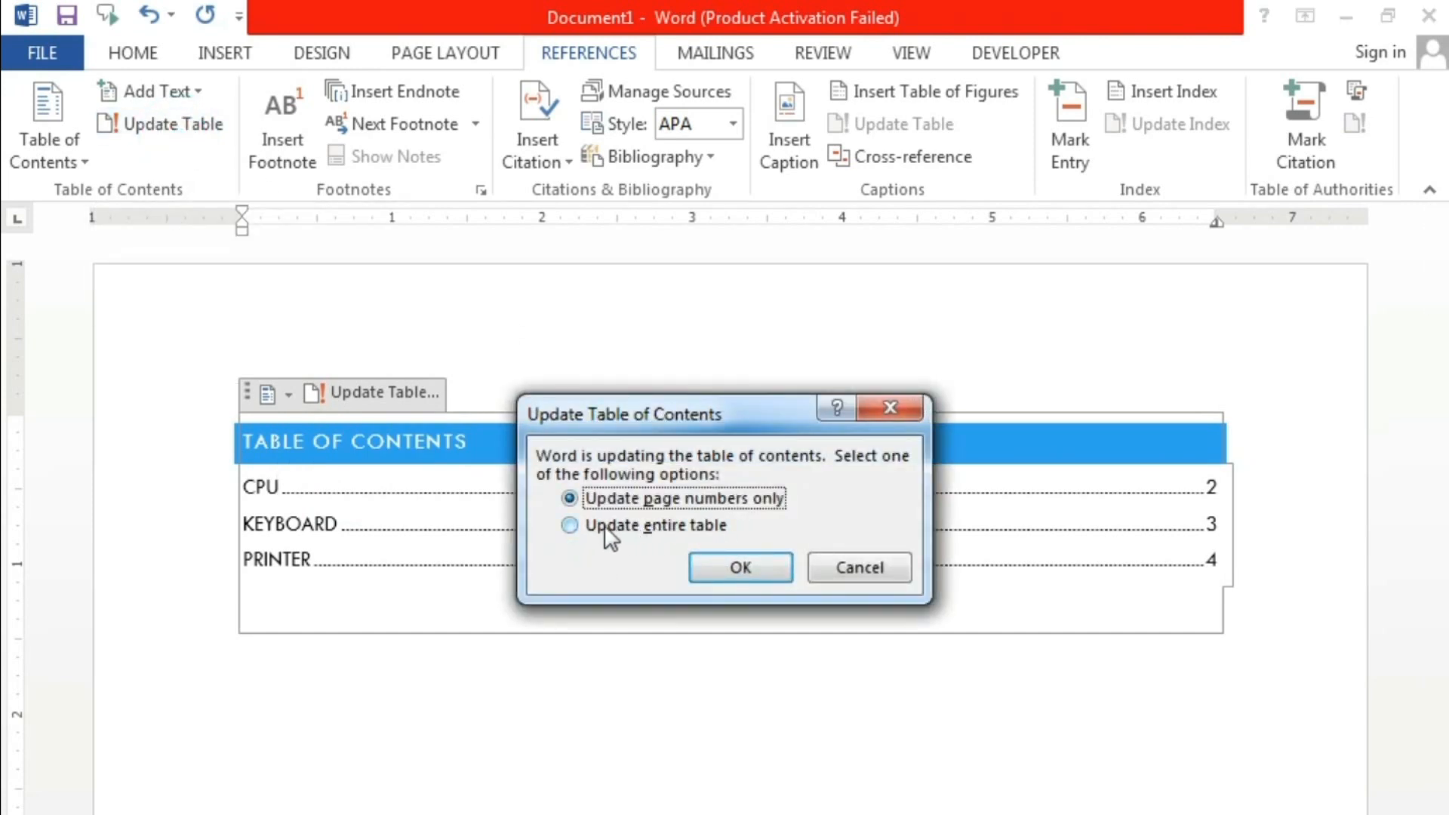
left_click(603, 524)
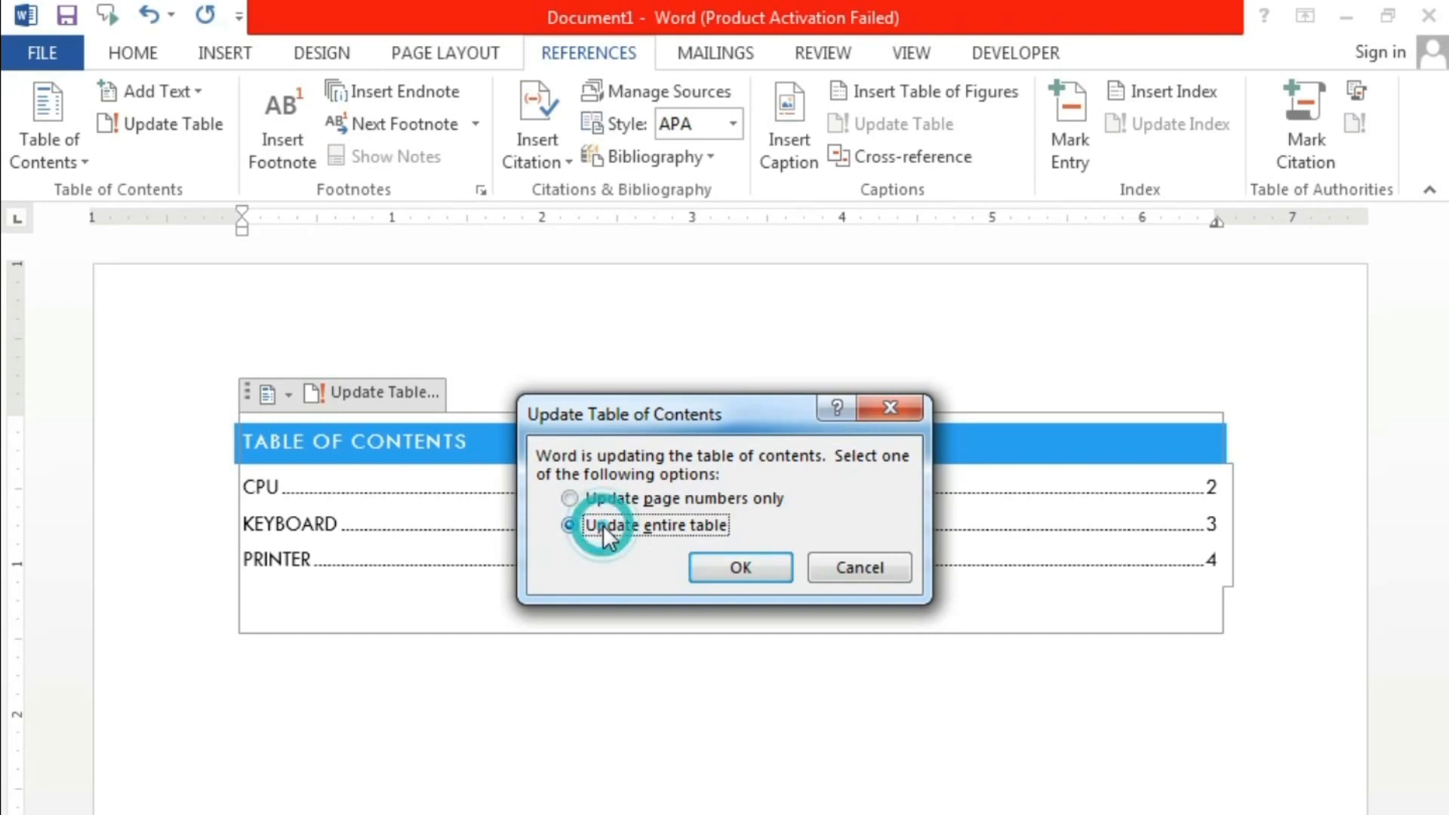
left_click(715, 570)
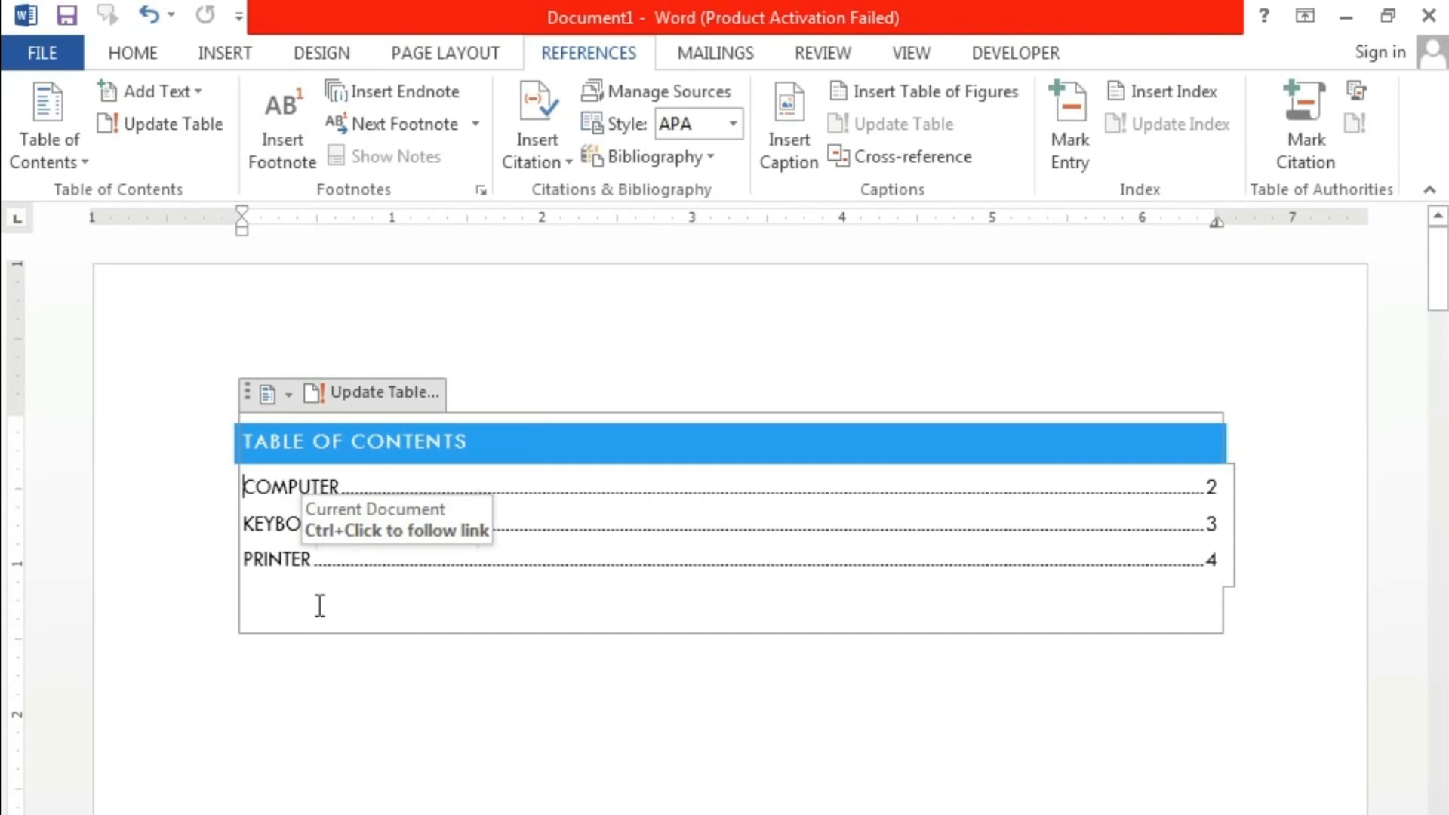
left_click(489, 740)
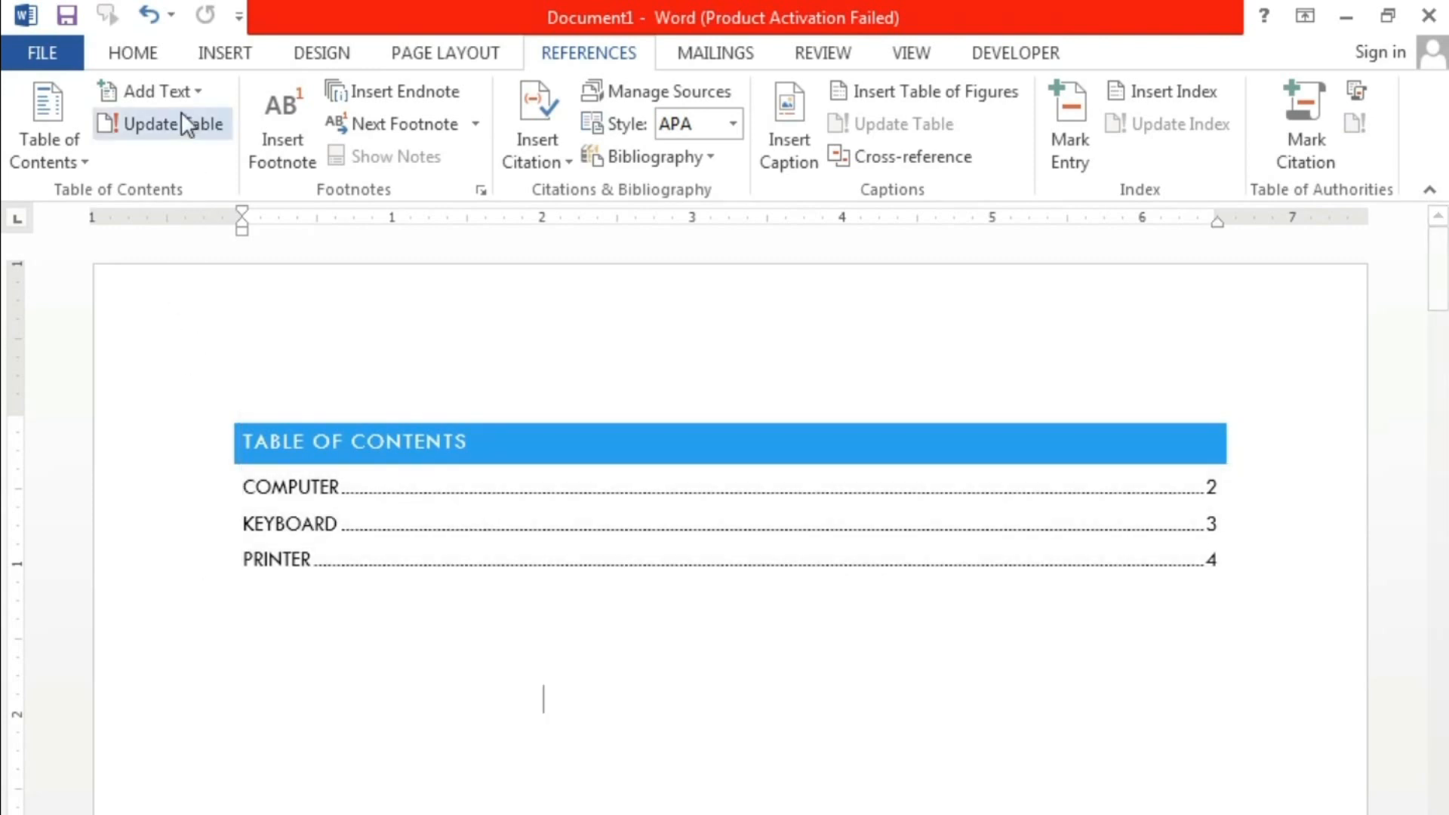
Add a blank line below the COMPUTER section's second paragraph and split "Themes and styles also" into its own paragraph
left_click(198, 94)
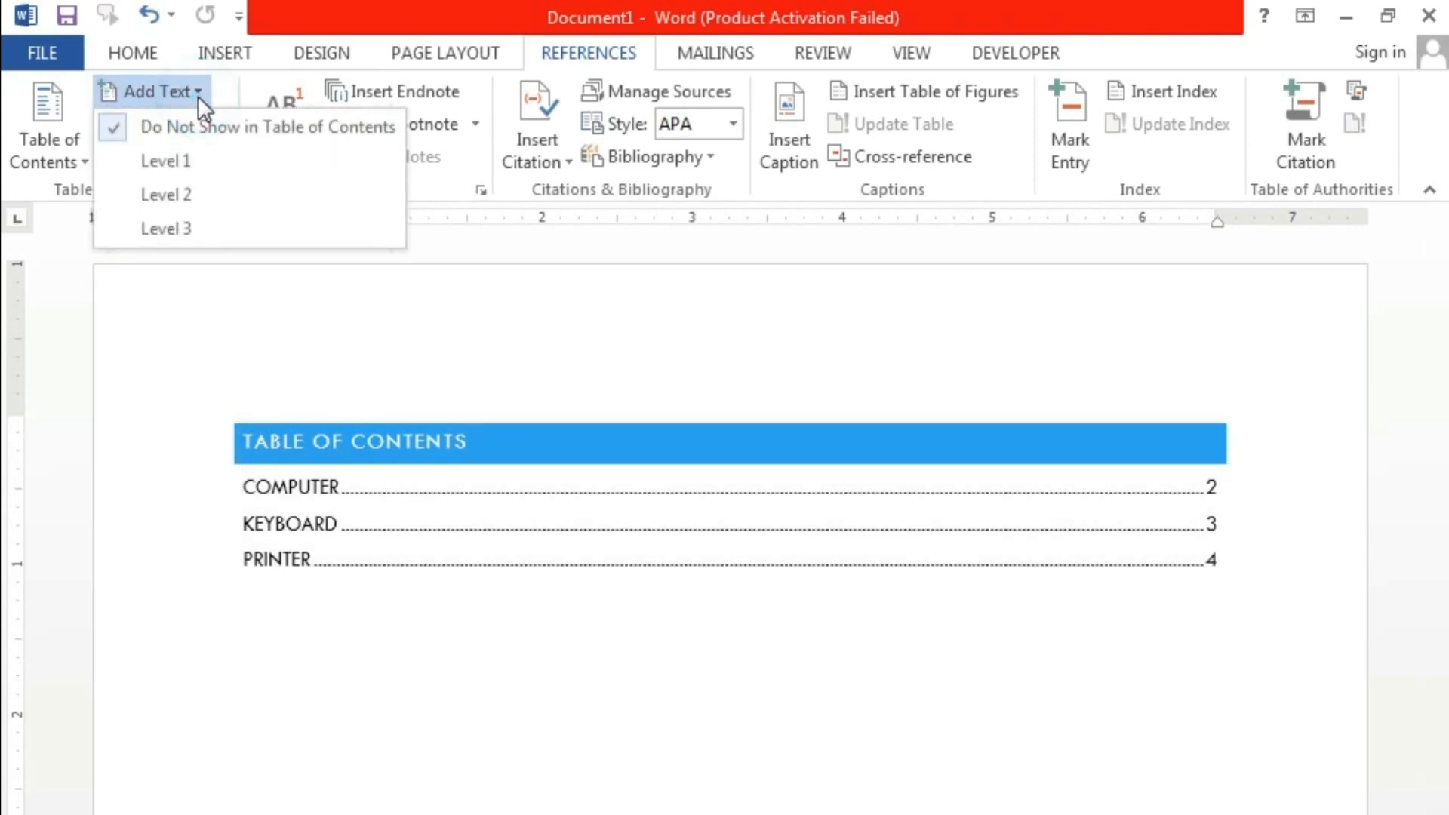
left_click(400, 686)
scroll(438, 628, "down", 15)
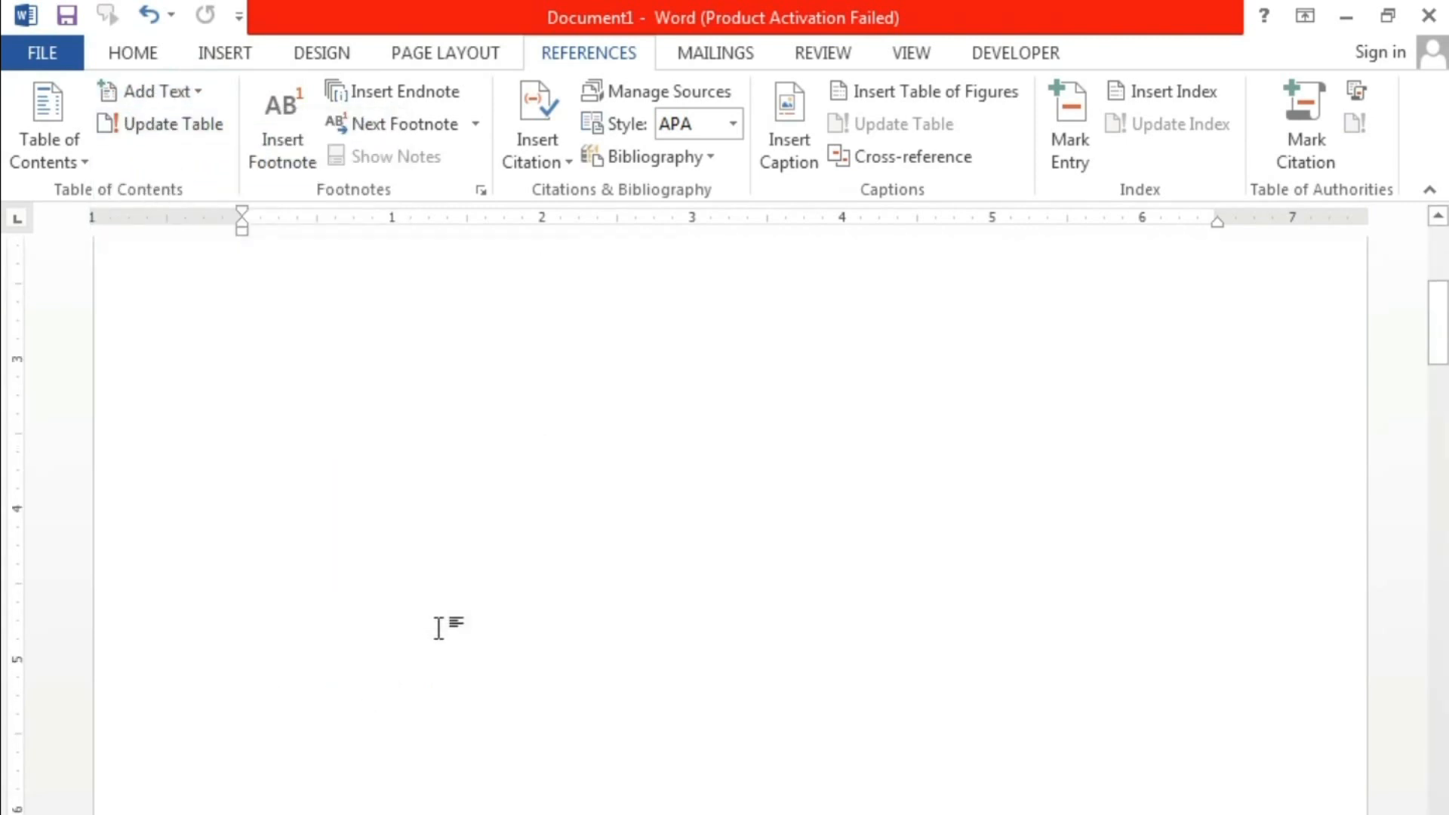
scroll(440, 628, "down", 3)
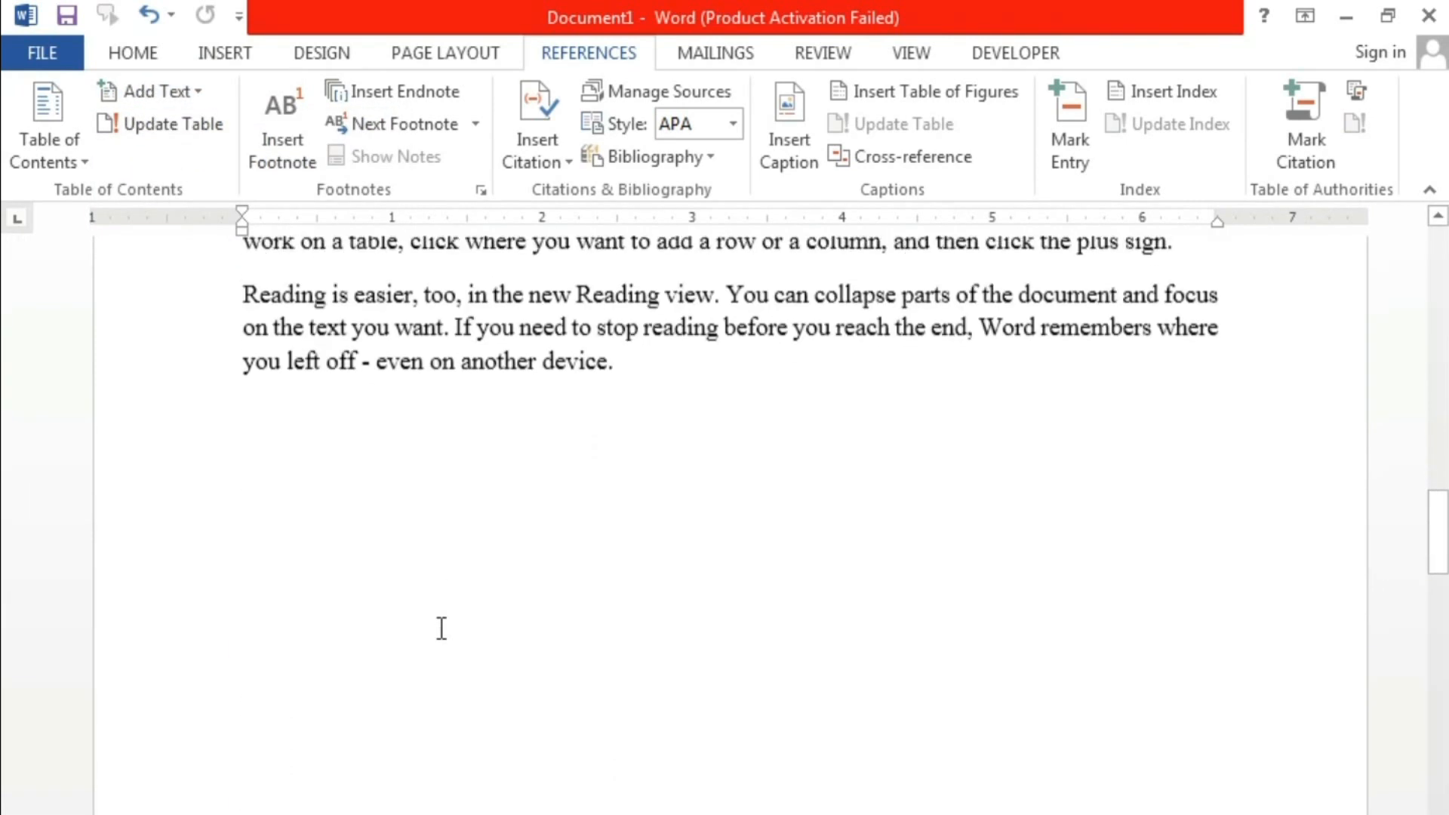
scroll(440, 628, "up", 10)
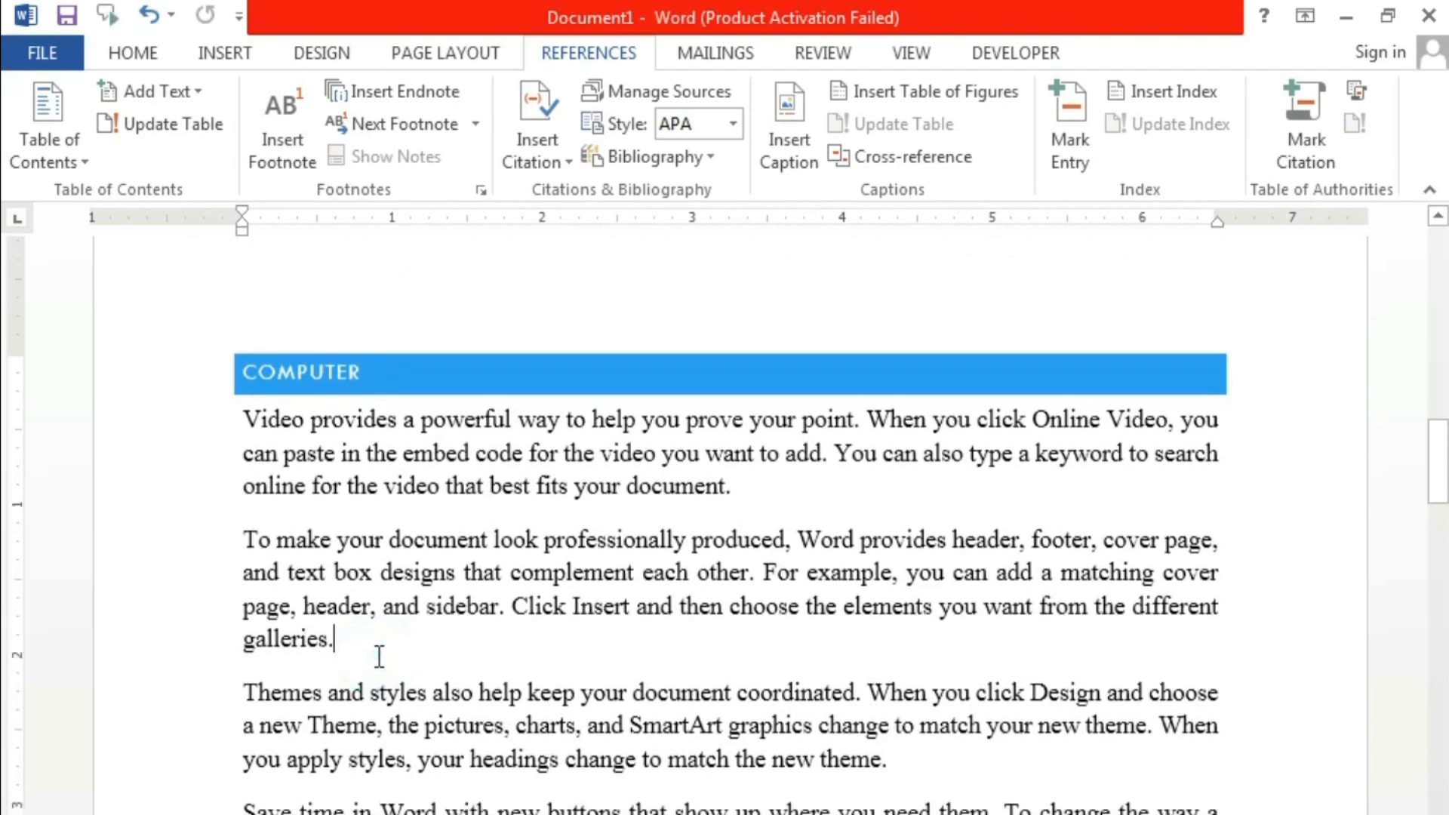
key("Return")
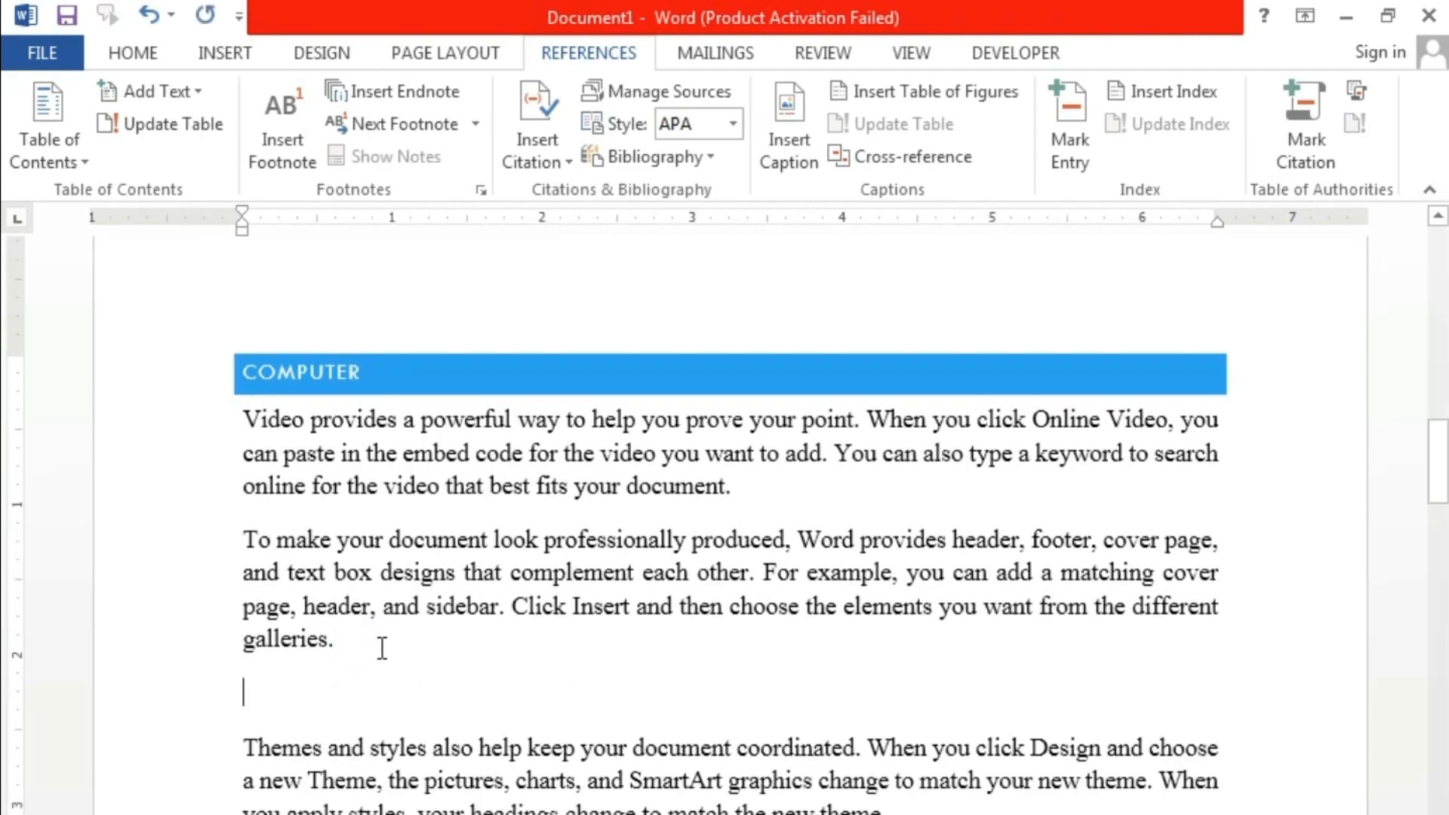
left_click_drag(243, 749, 483, 751)
left_click(481, 749)
key("Return")
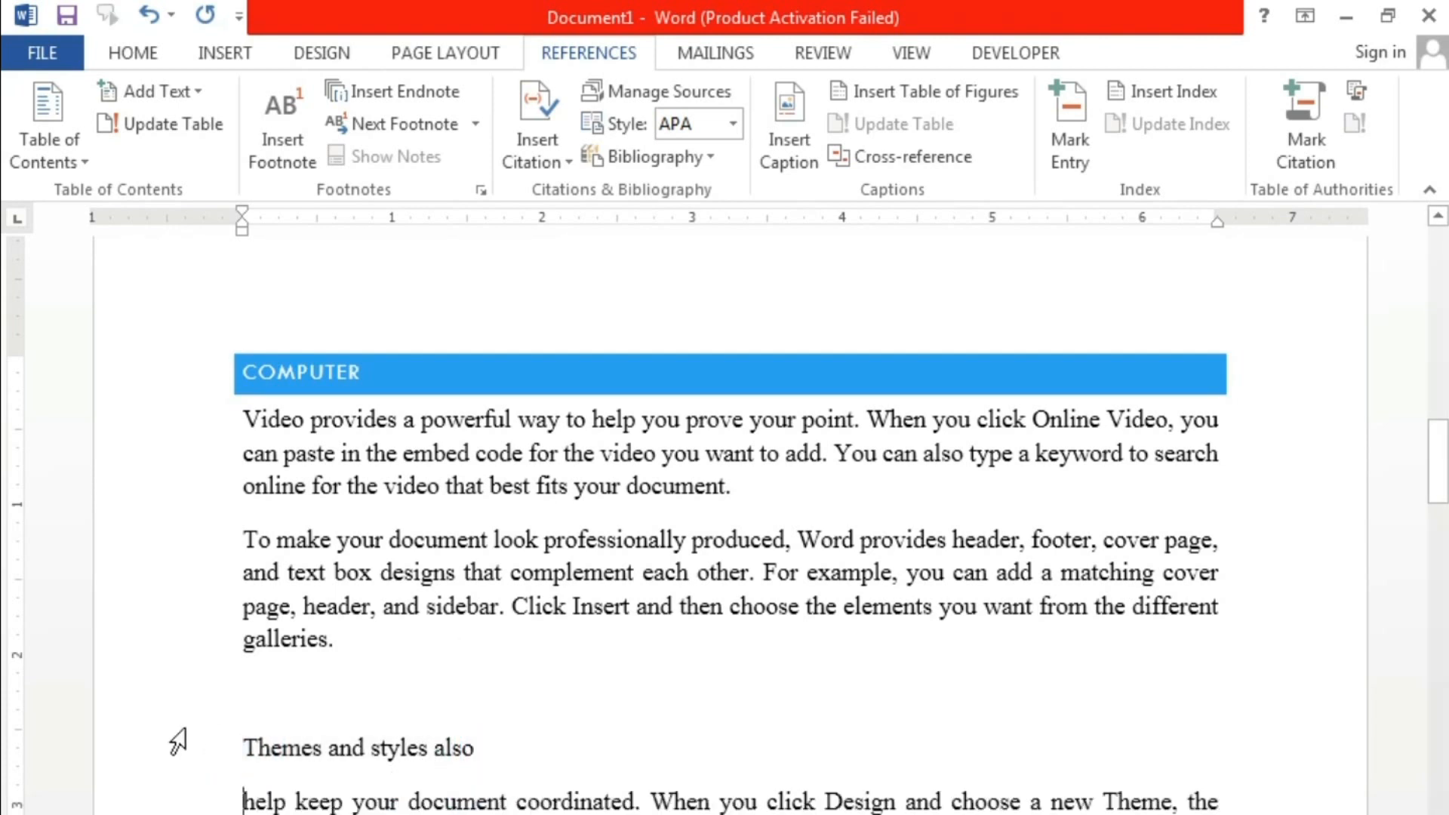
Mark the line "Themes and styles also" as Level 1 text for the table of contents
left_click(173, 747)
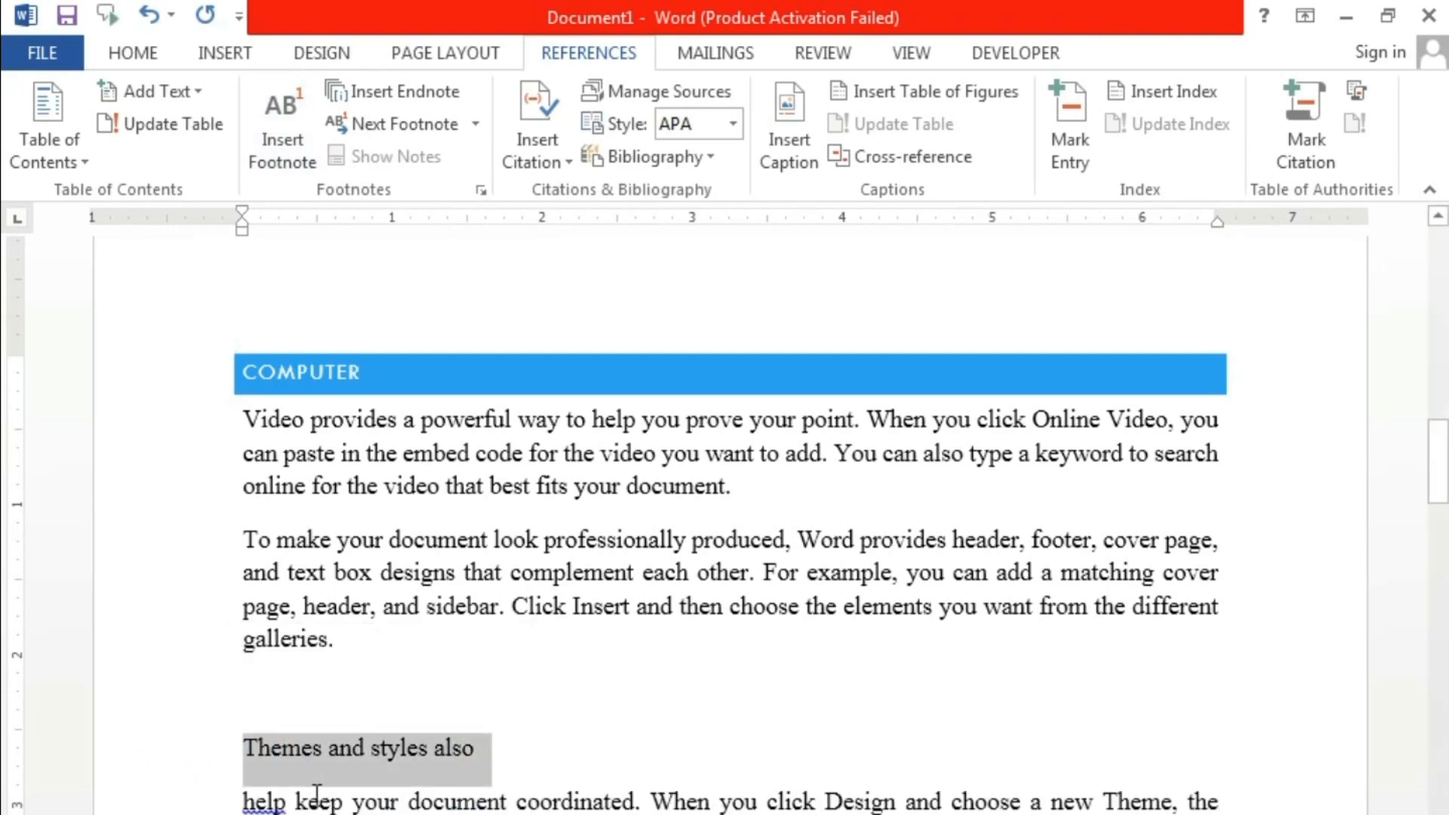
left_click(199, 89)
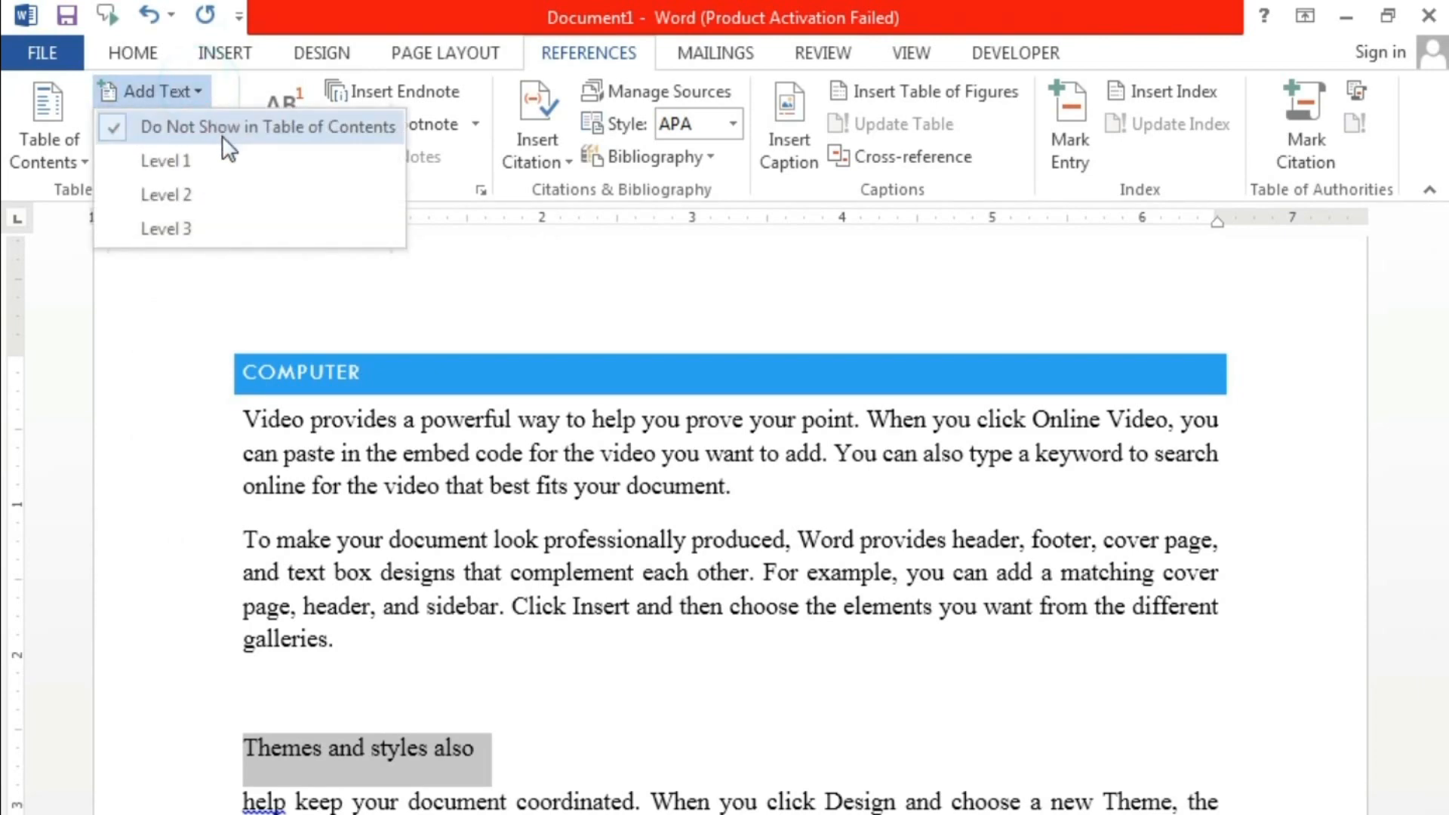
left_click(235, 179)
left_click(501, 695)
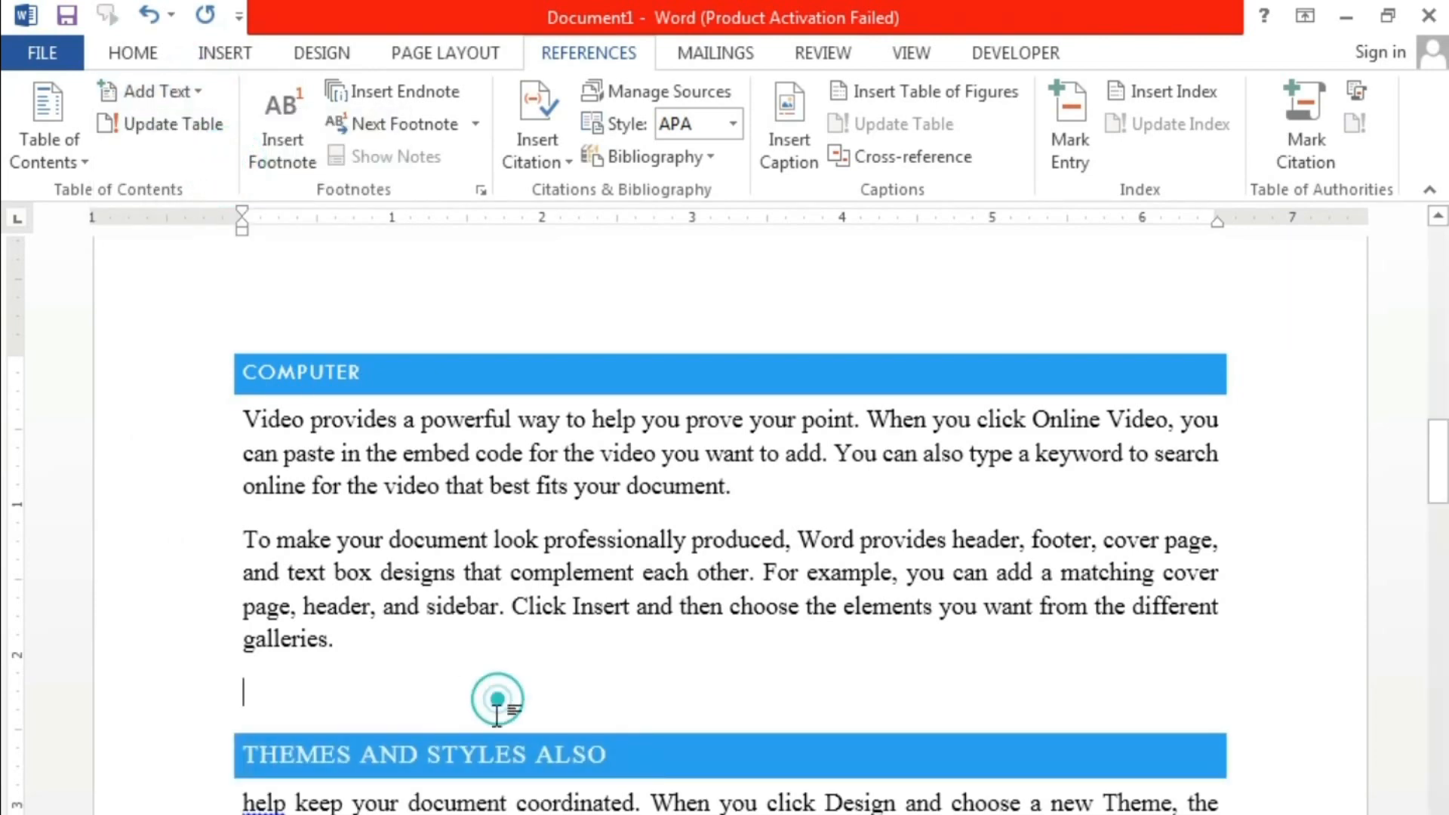
Update the entire table of contents to include the new Level 1 line from the COMPUTER section
left_click_drag(1432, 460, 1438, 290)
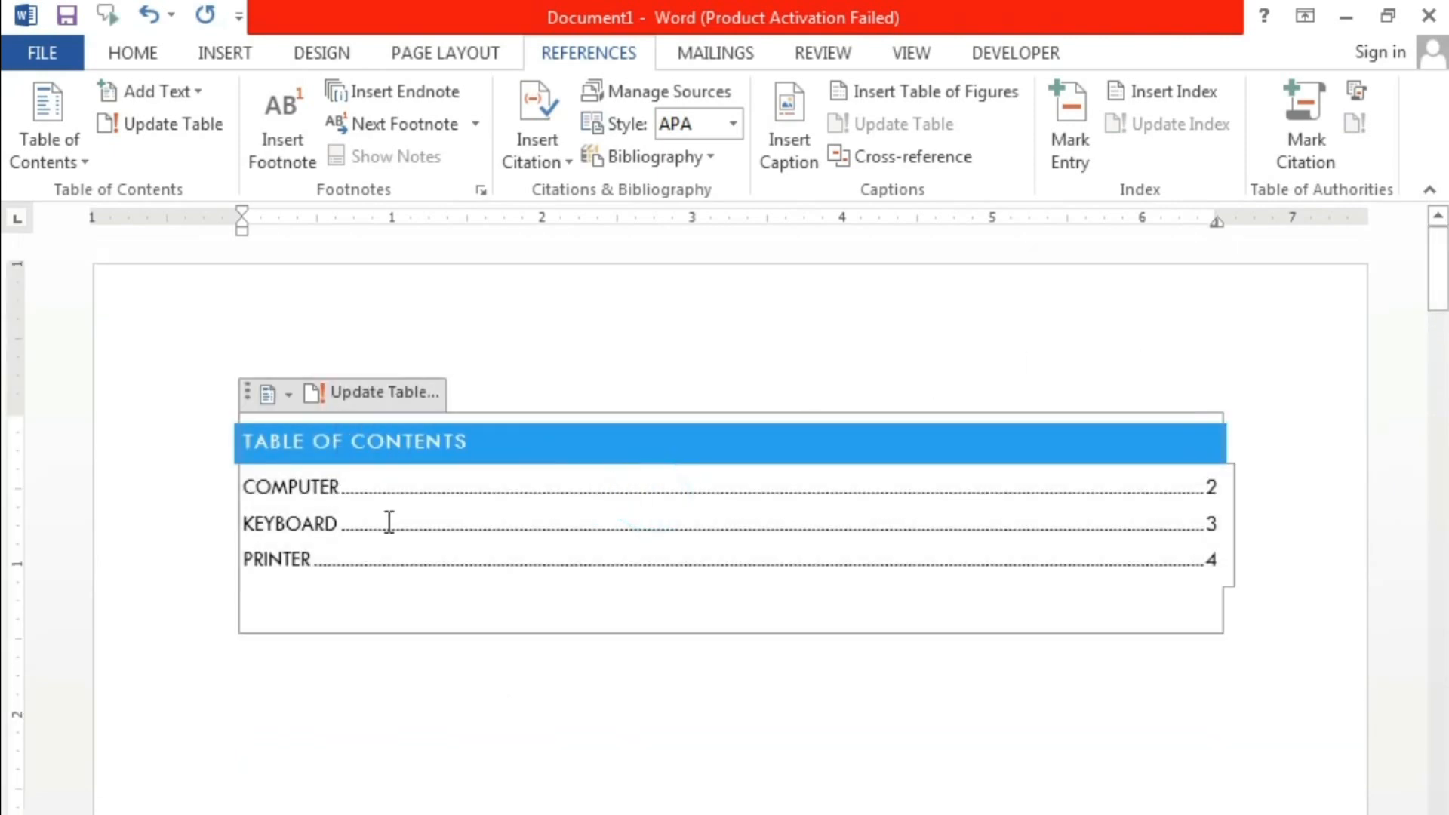
left_click(362, 498)
left_click(365, 394)
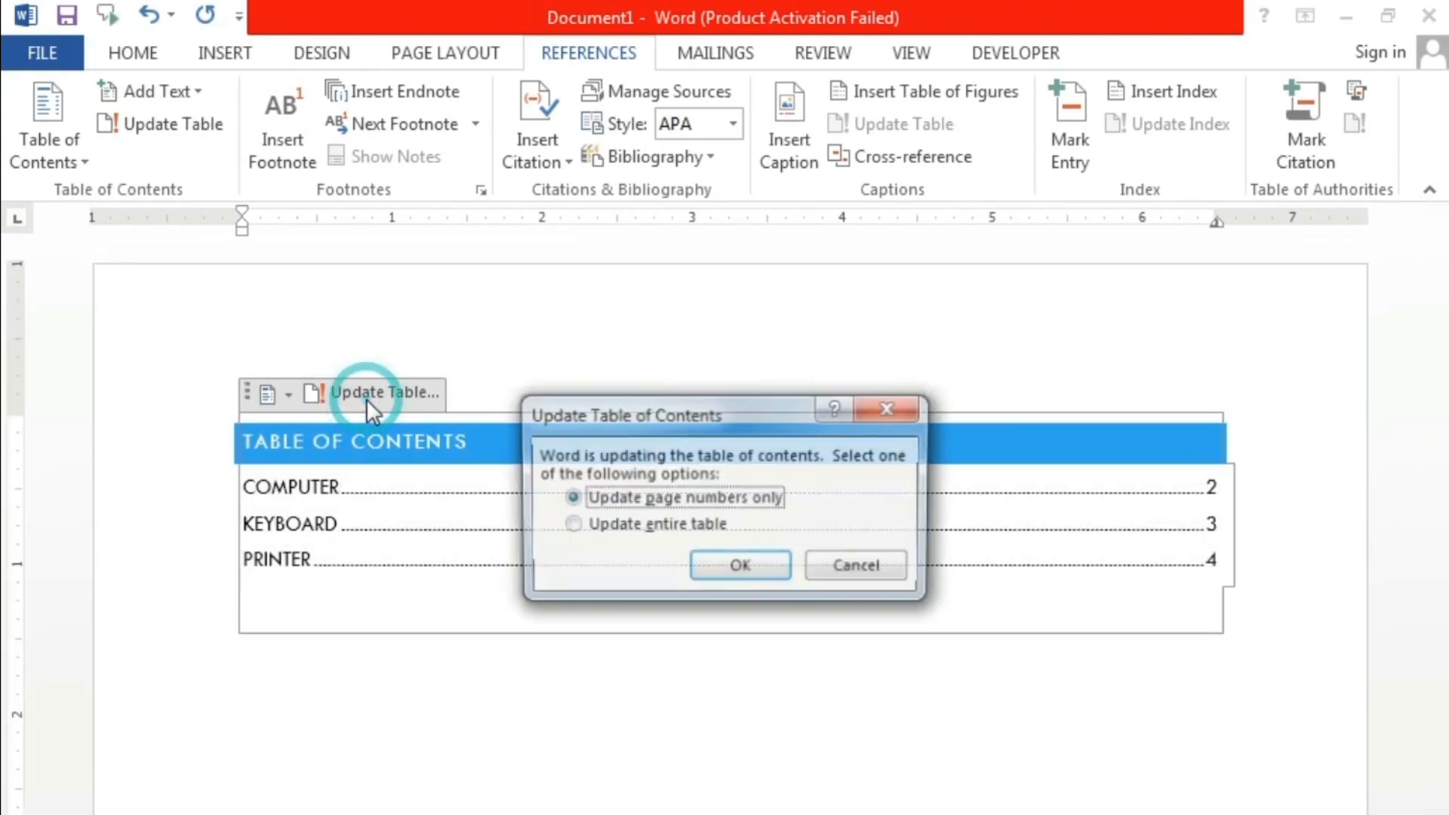
left_click(639, 524)
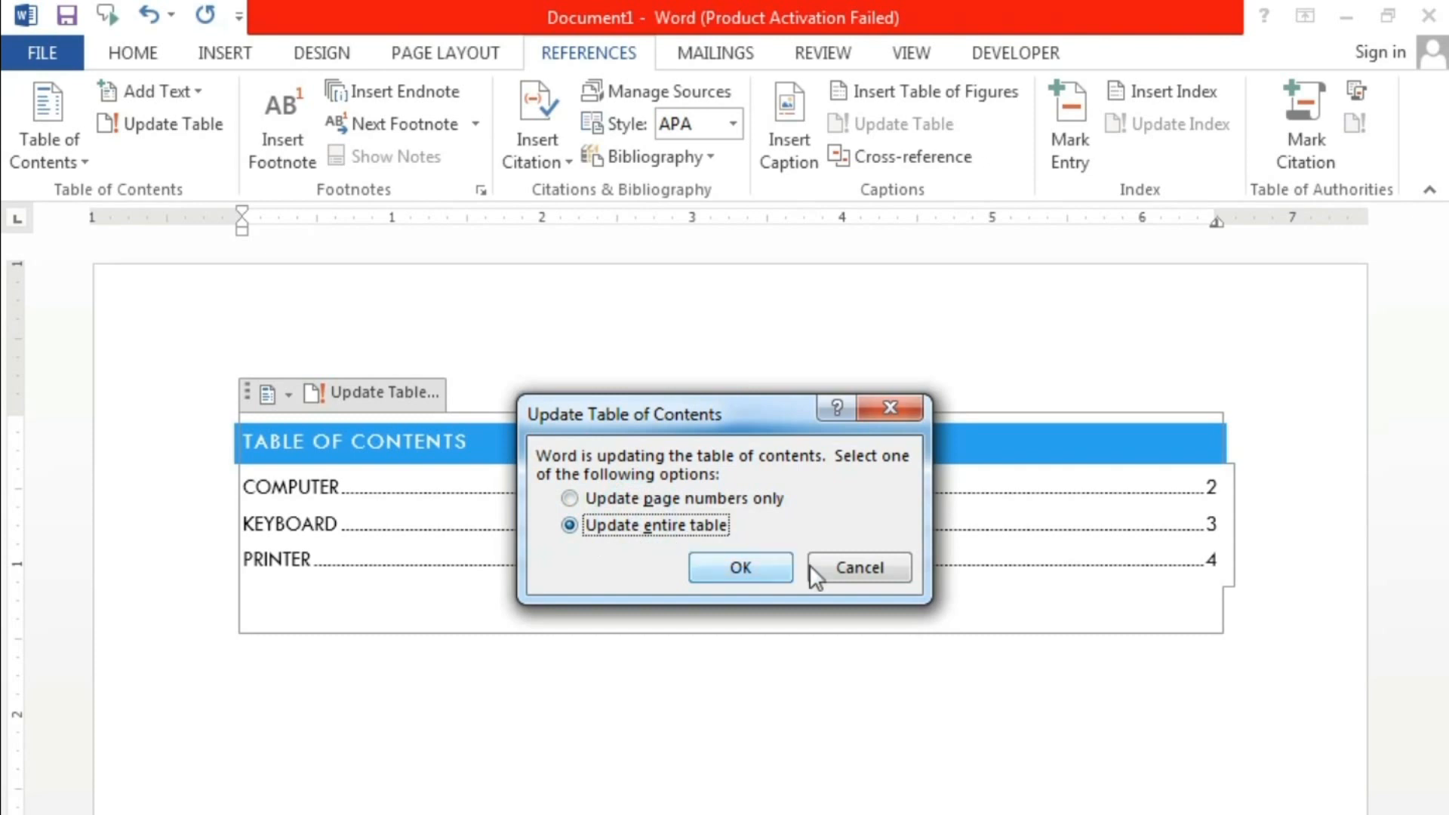
left_click(755, 573)
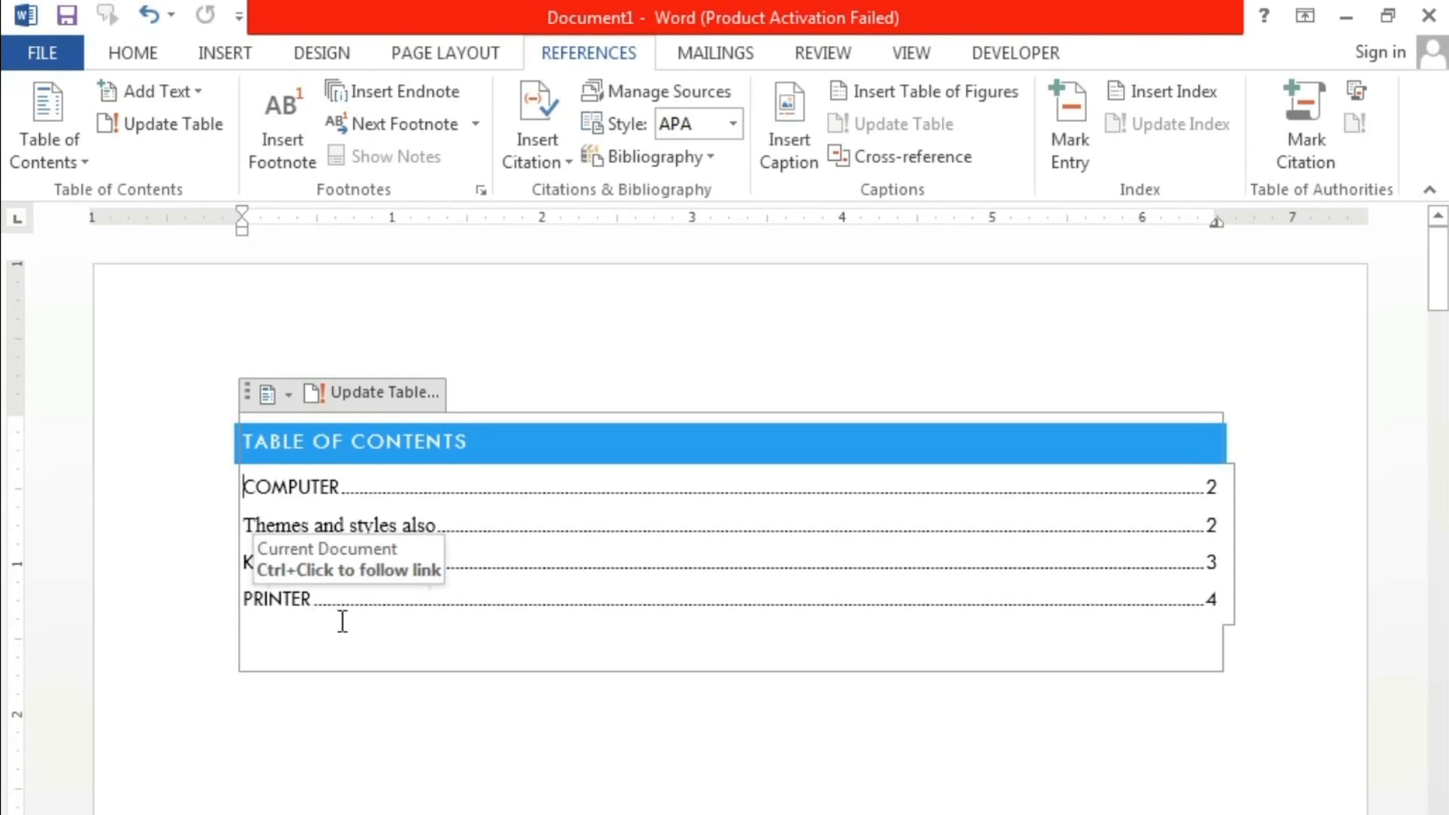
left_click(421, 783)
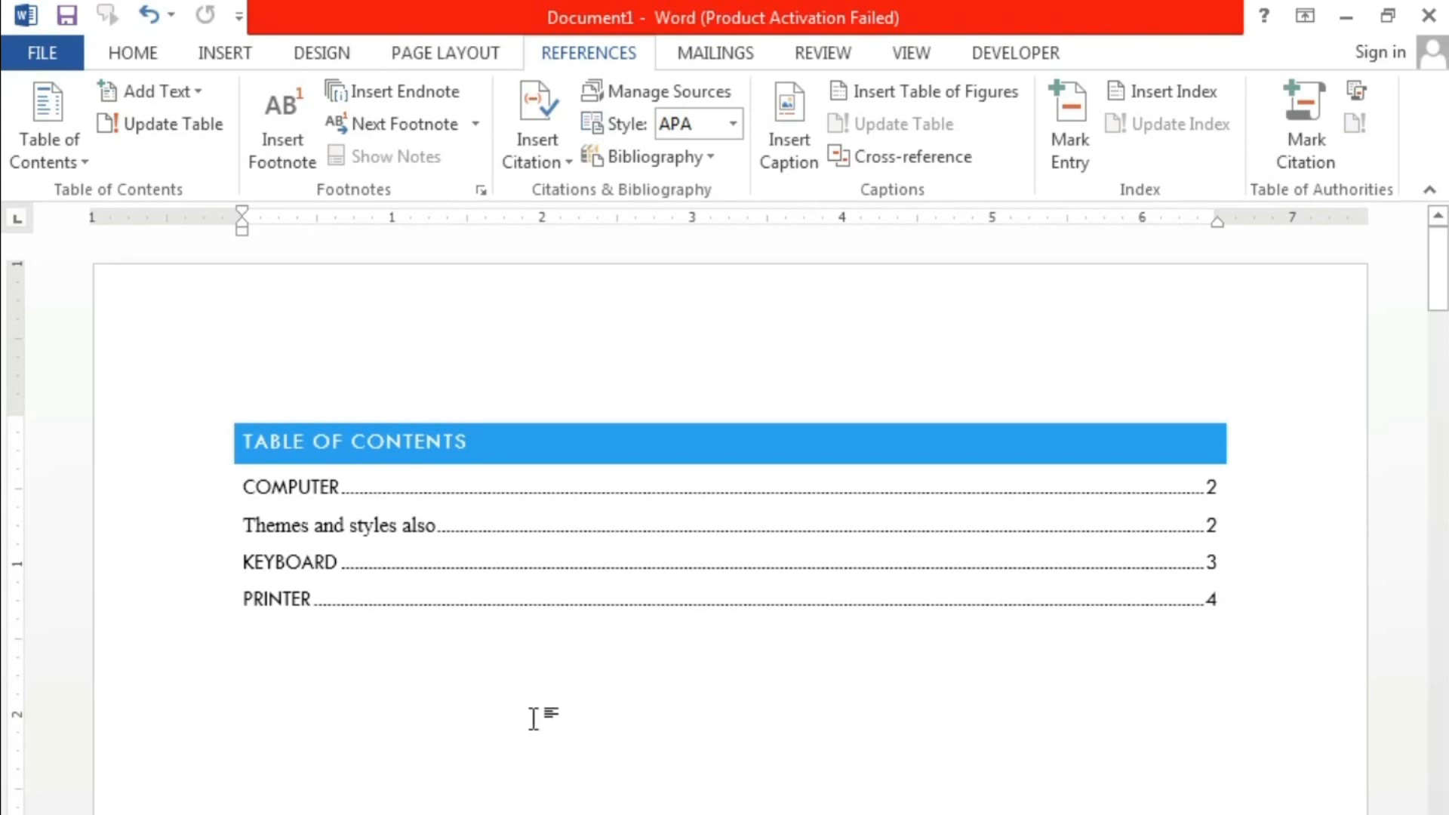
Examine the first paragraph under the COMPUTER heading and the empty space at the foot of that page
scroll(469, 705, "down", 8)
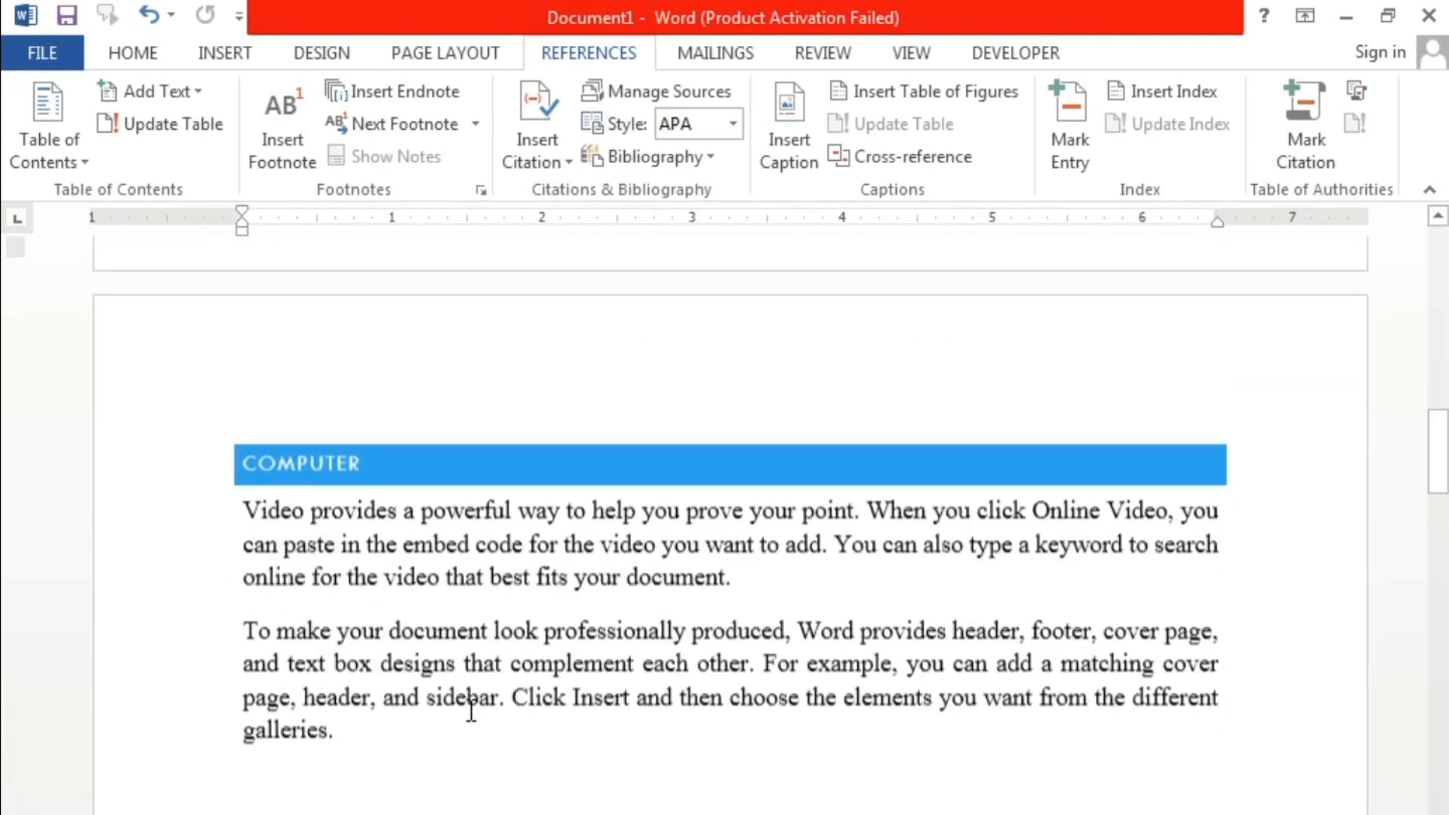
scroll(472, 708, "down", 3)
scroll(486, 709, "up", 2)
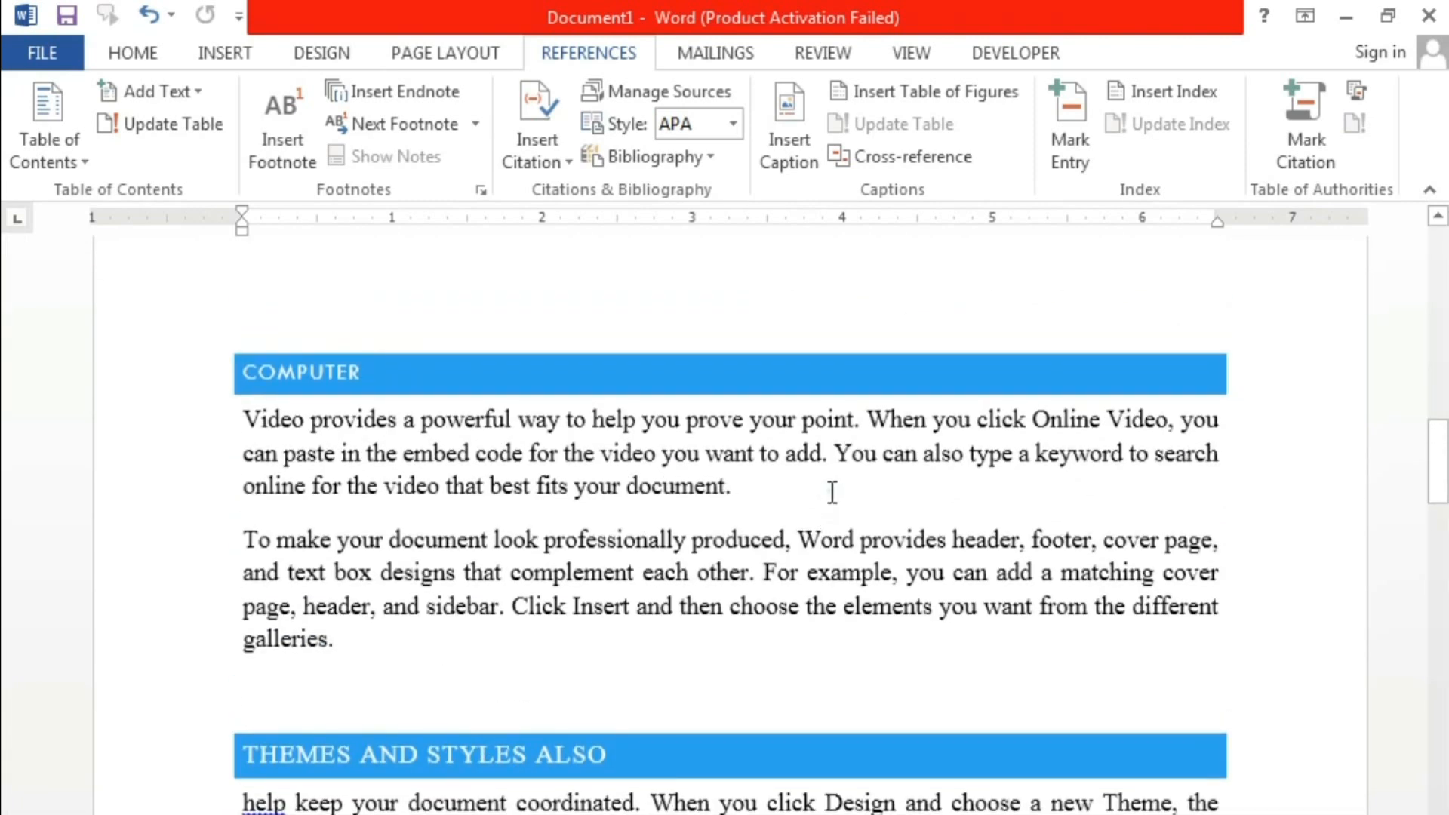
left_click_drag(243, 417, 760, 496)
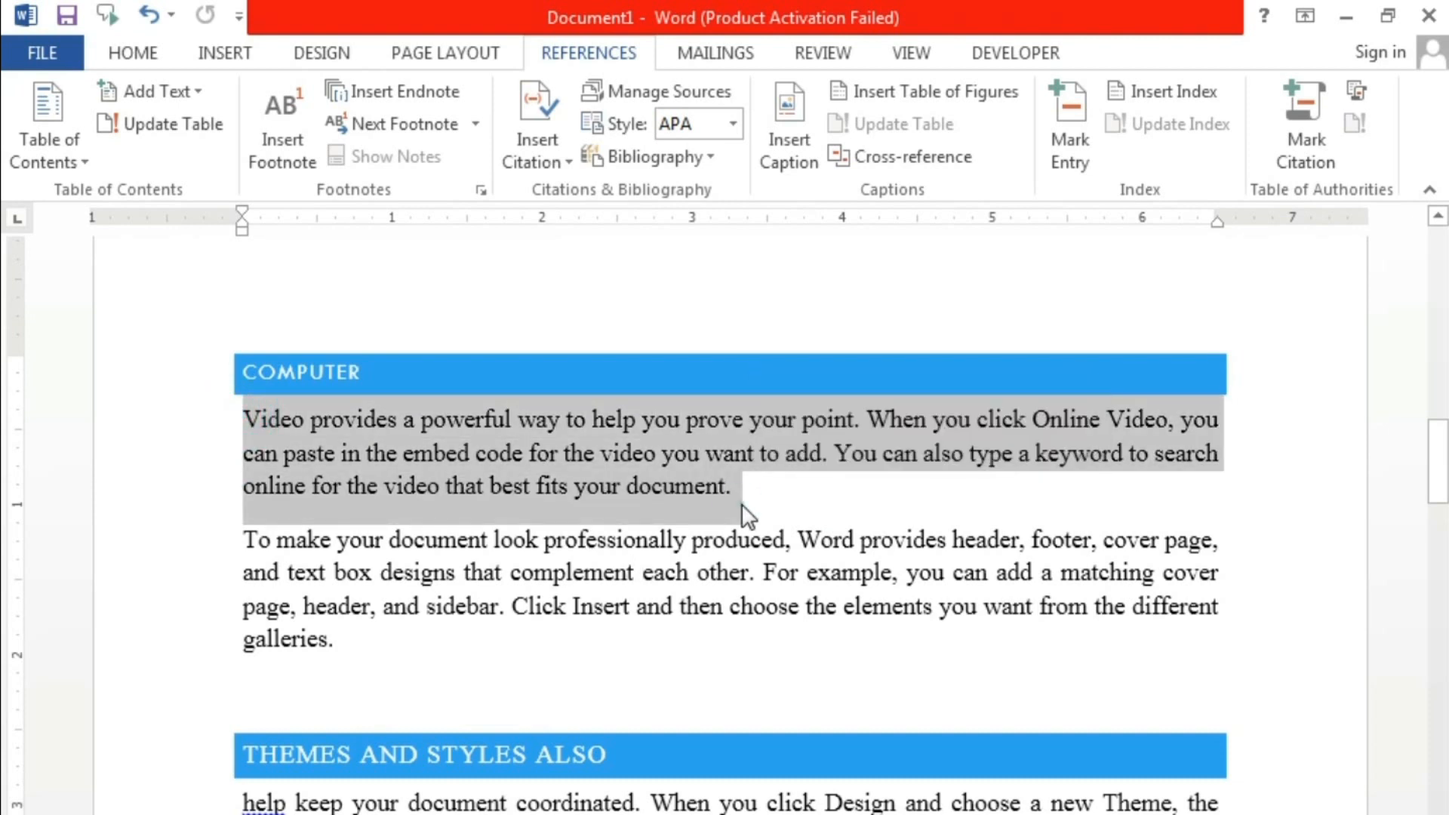
left_click(742, 501)
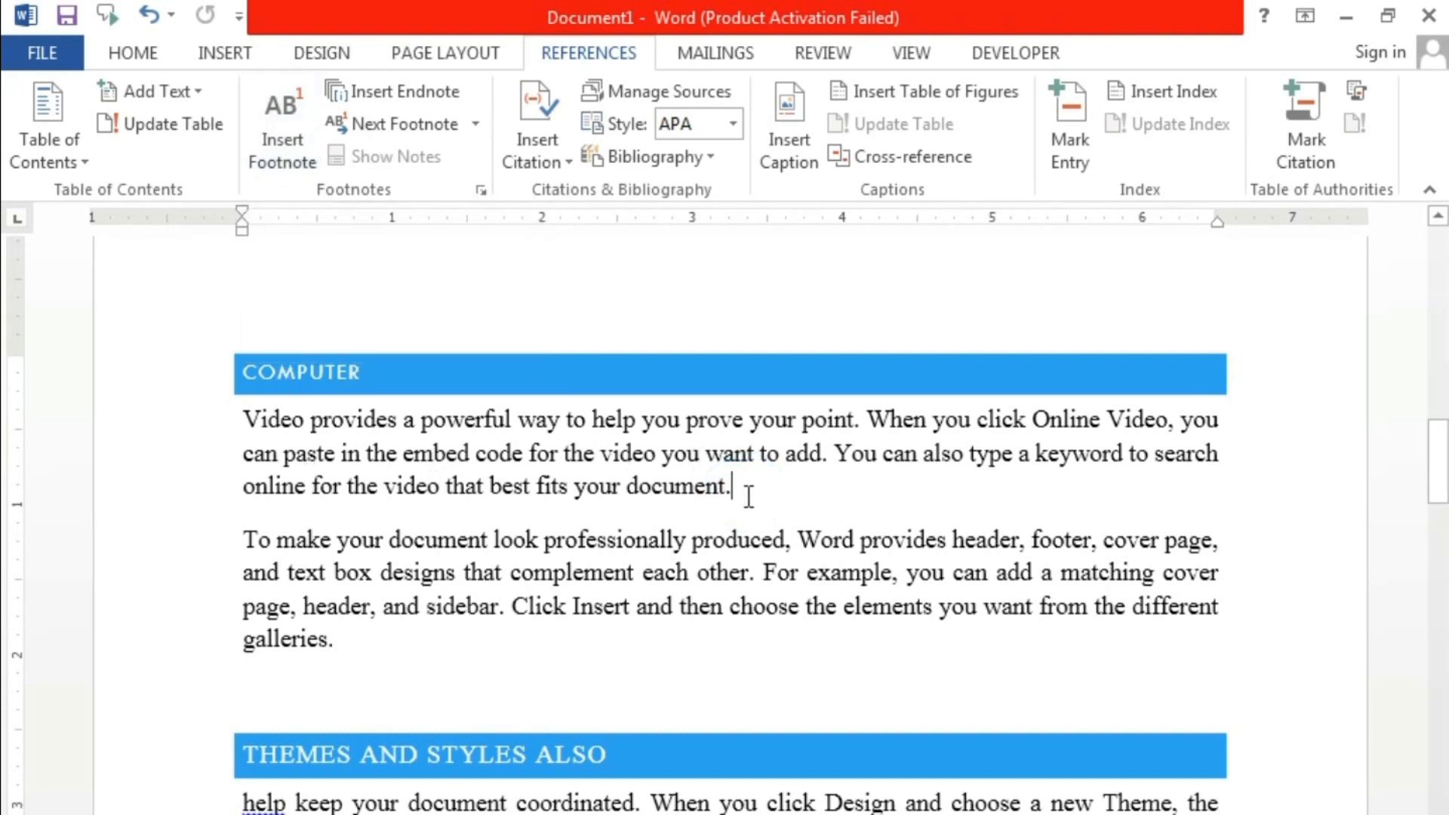
left_click(623, 539)
scroll(626, 635, "down", 1)
scroll(625, 635, "down", 10)
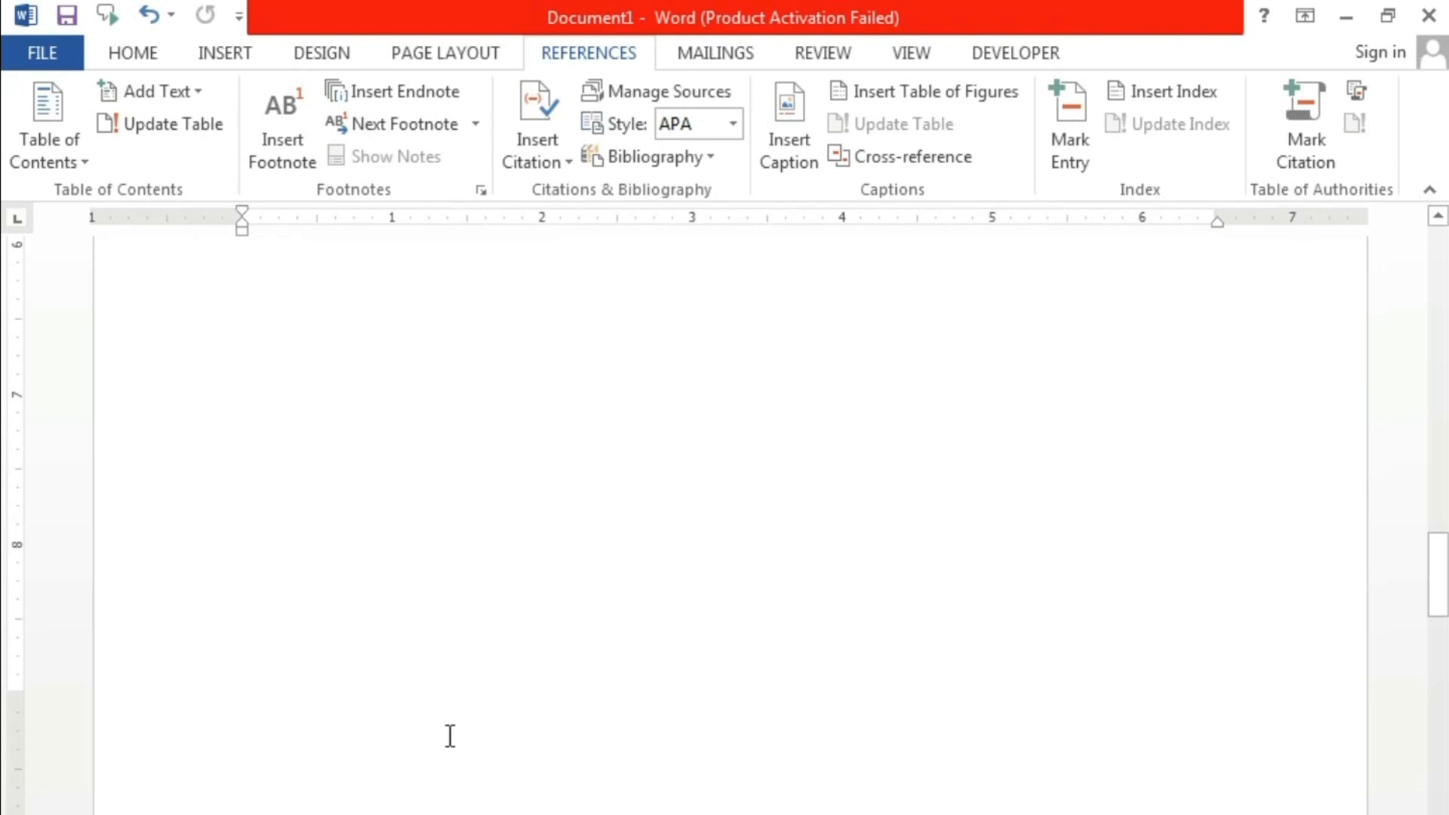
scroll(582, 737, "up", 9)
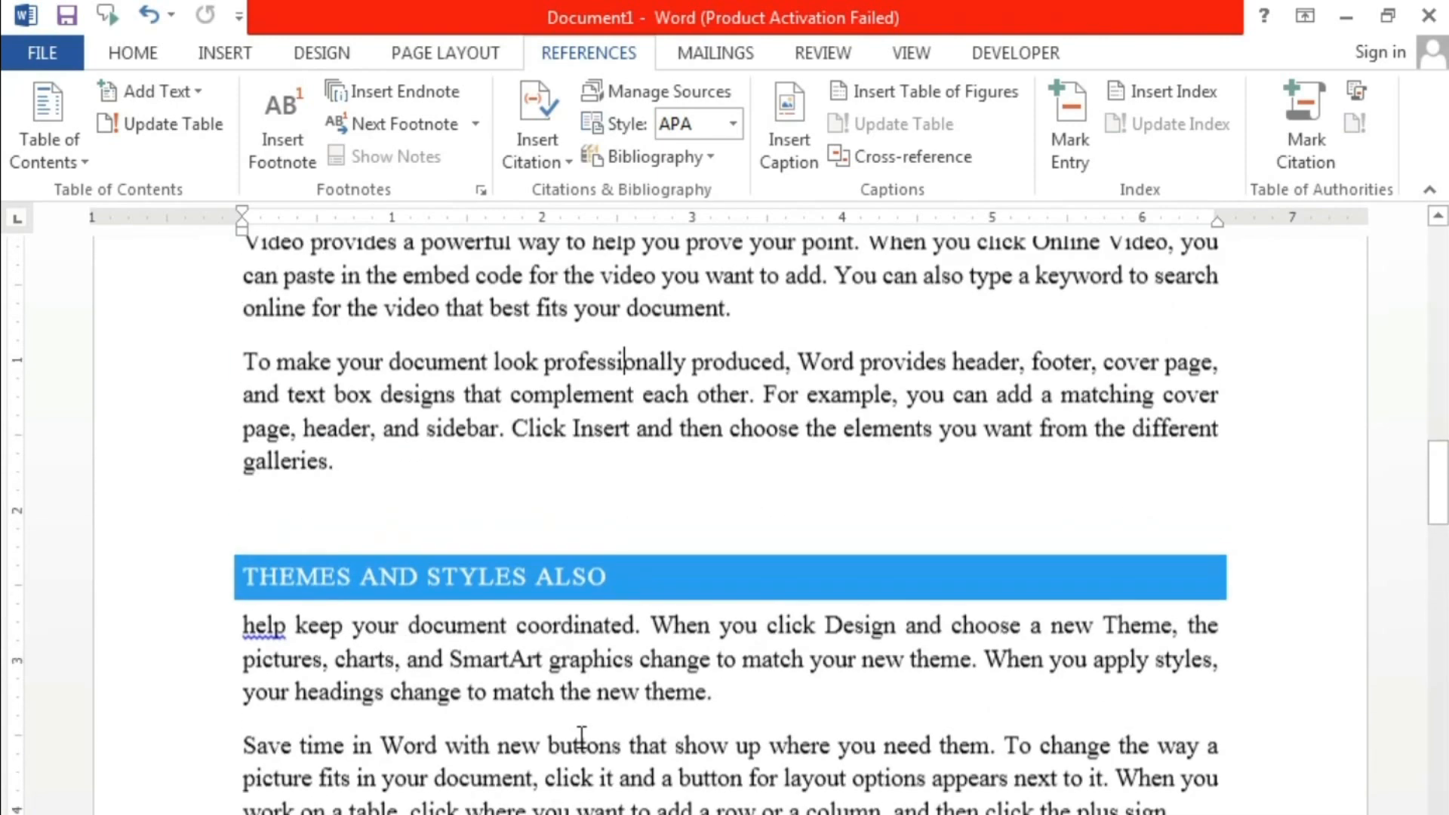
Insert a footnote at the end of the first paragraph under COMPUTER, check its reference mark and return to the empty note
left_click(689, 400)
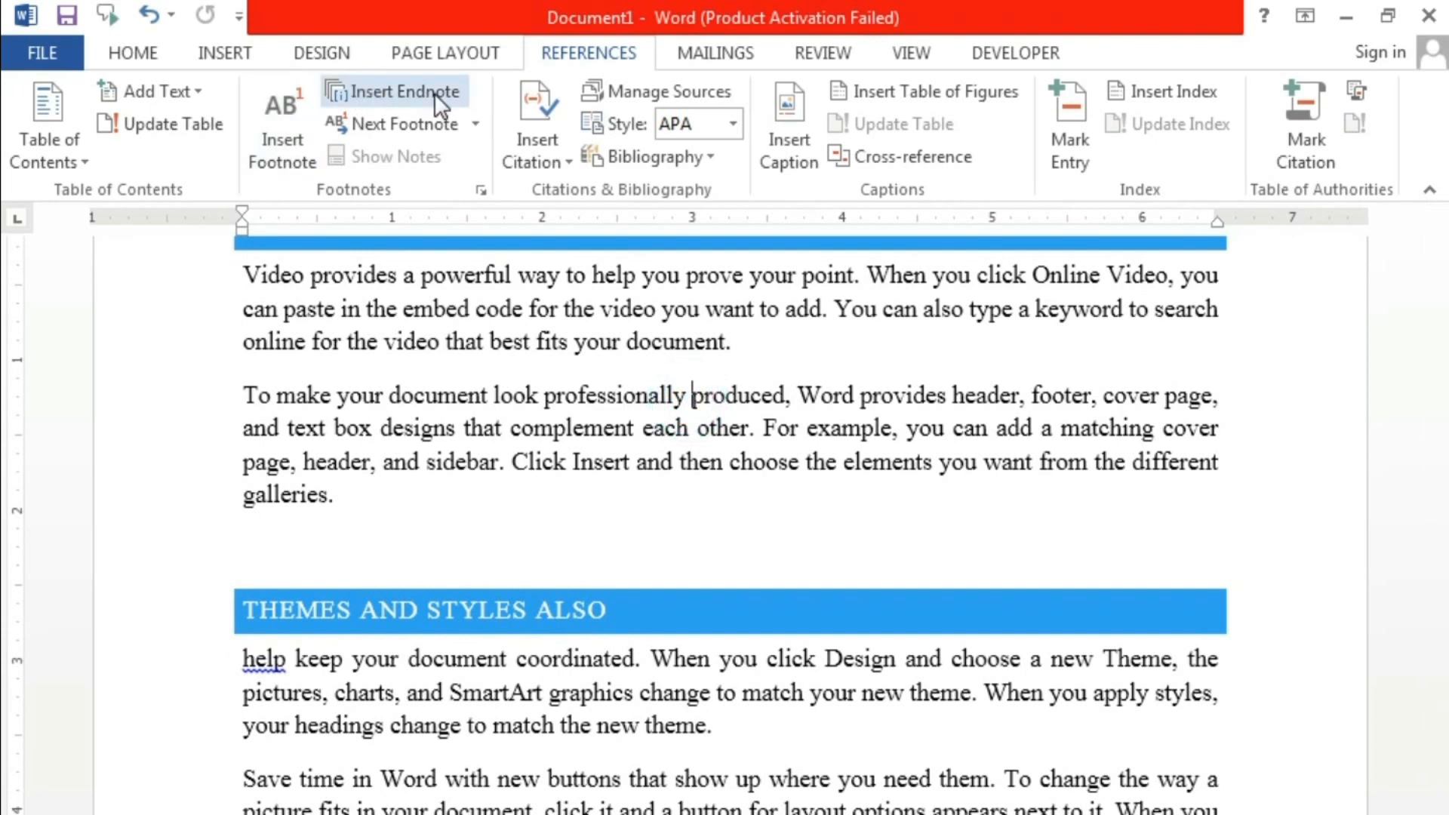
left_click(752, 355)
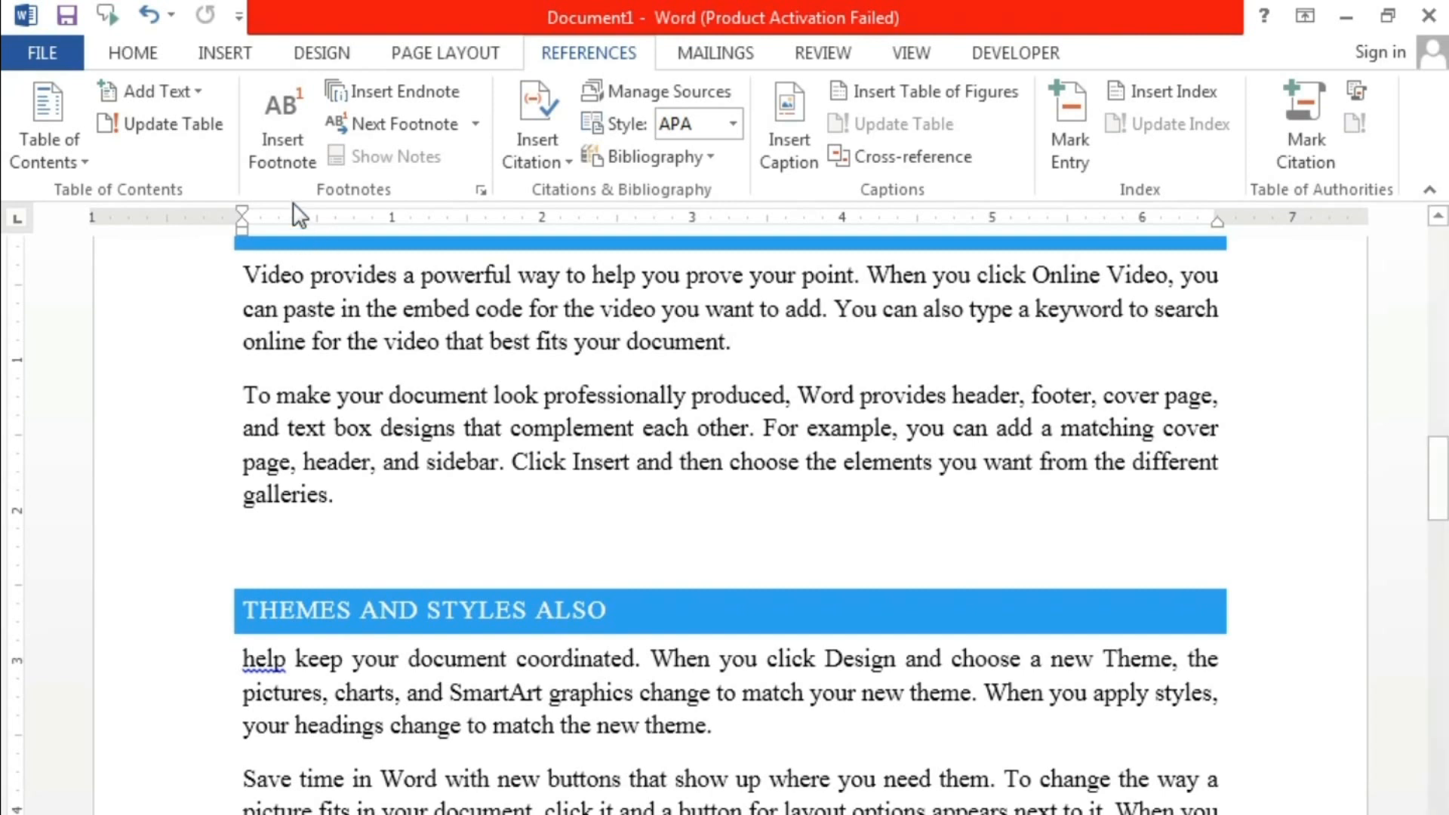
left_click(270, 155)
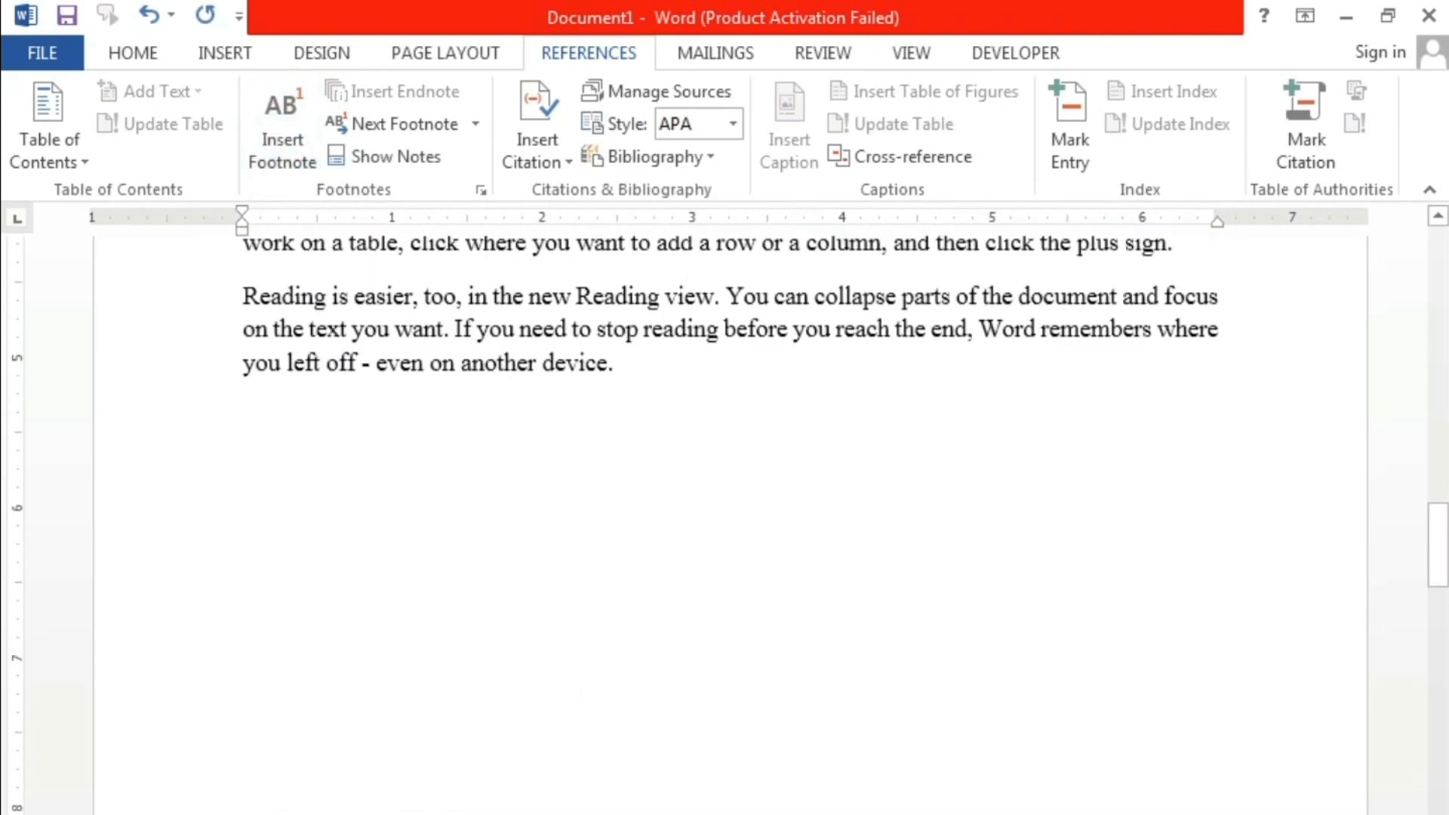
scroll(581, 692, "up", 6)
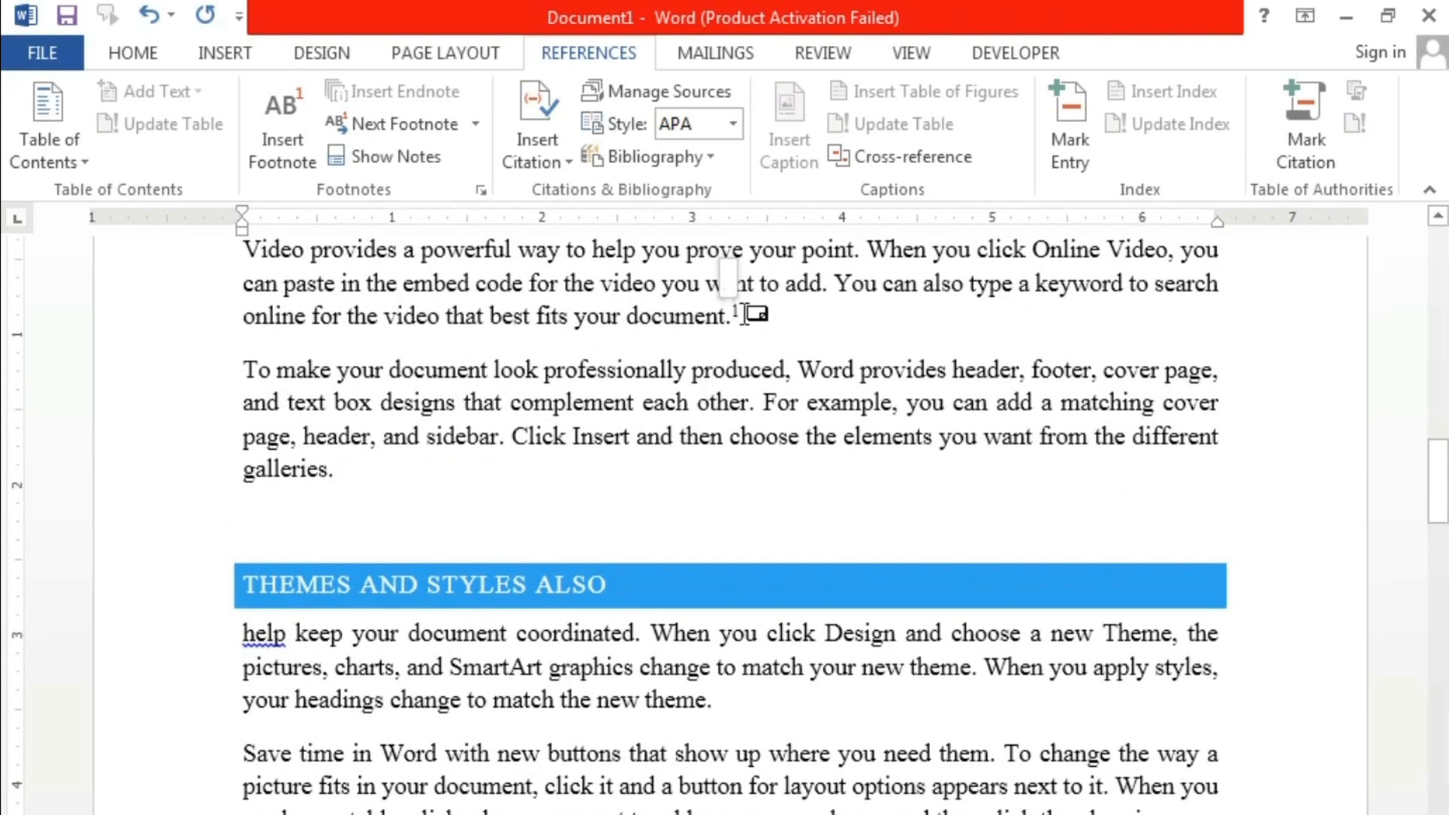
scroll(435, 687, "down", 3)
scroll(436, 687, "down", 10)
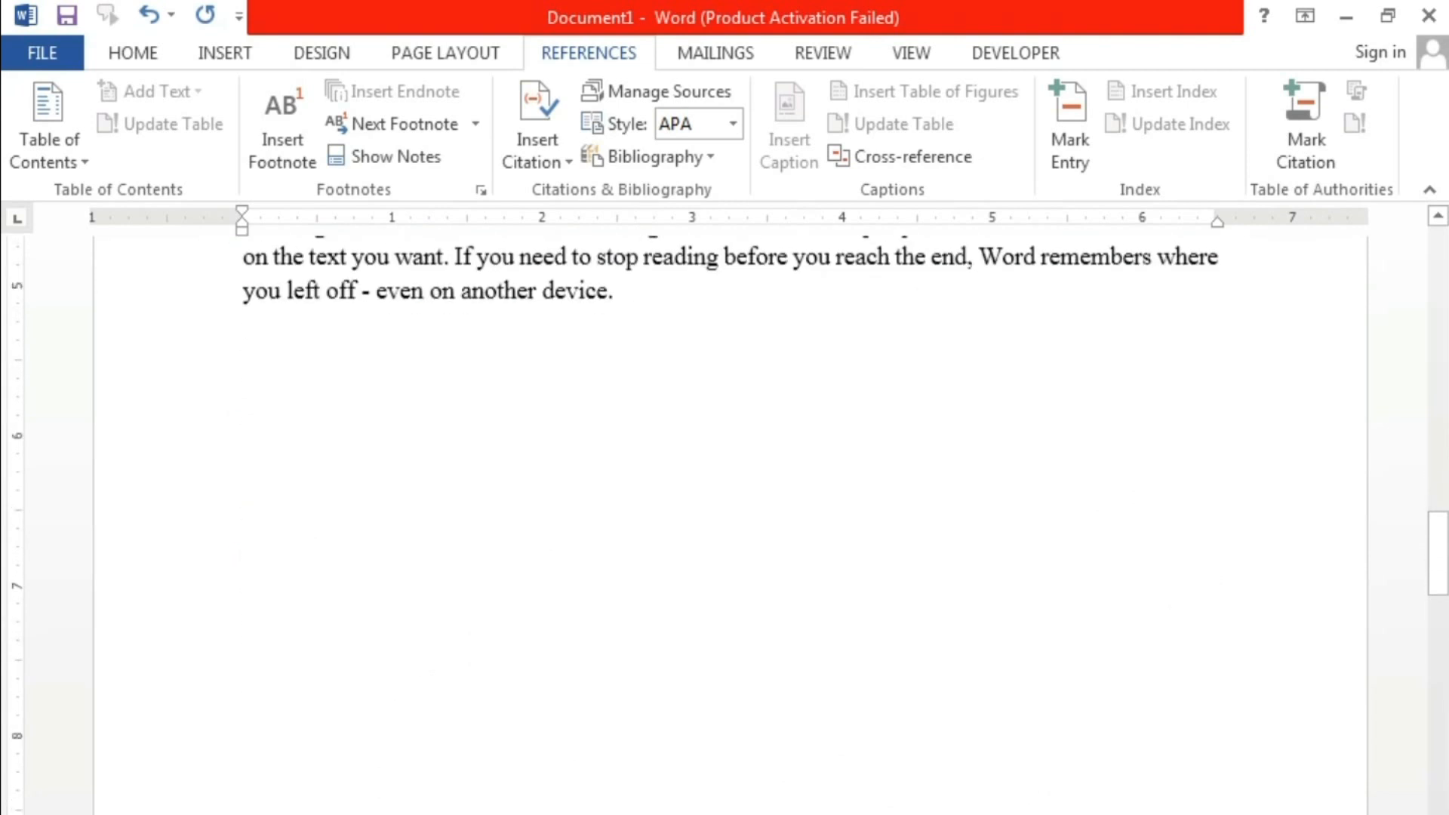
scroll(724, 528, "down", 2)
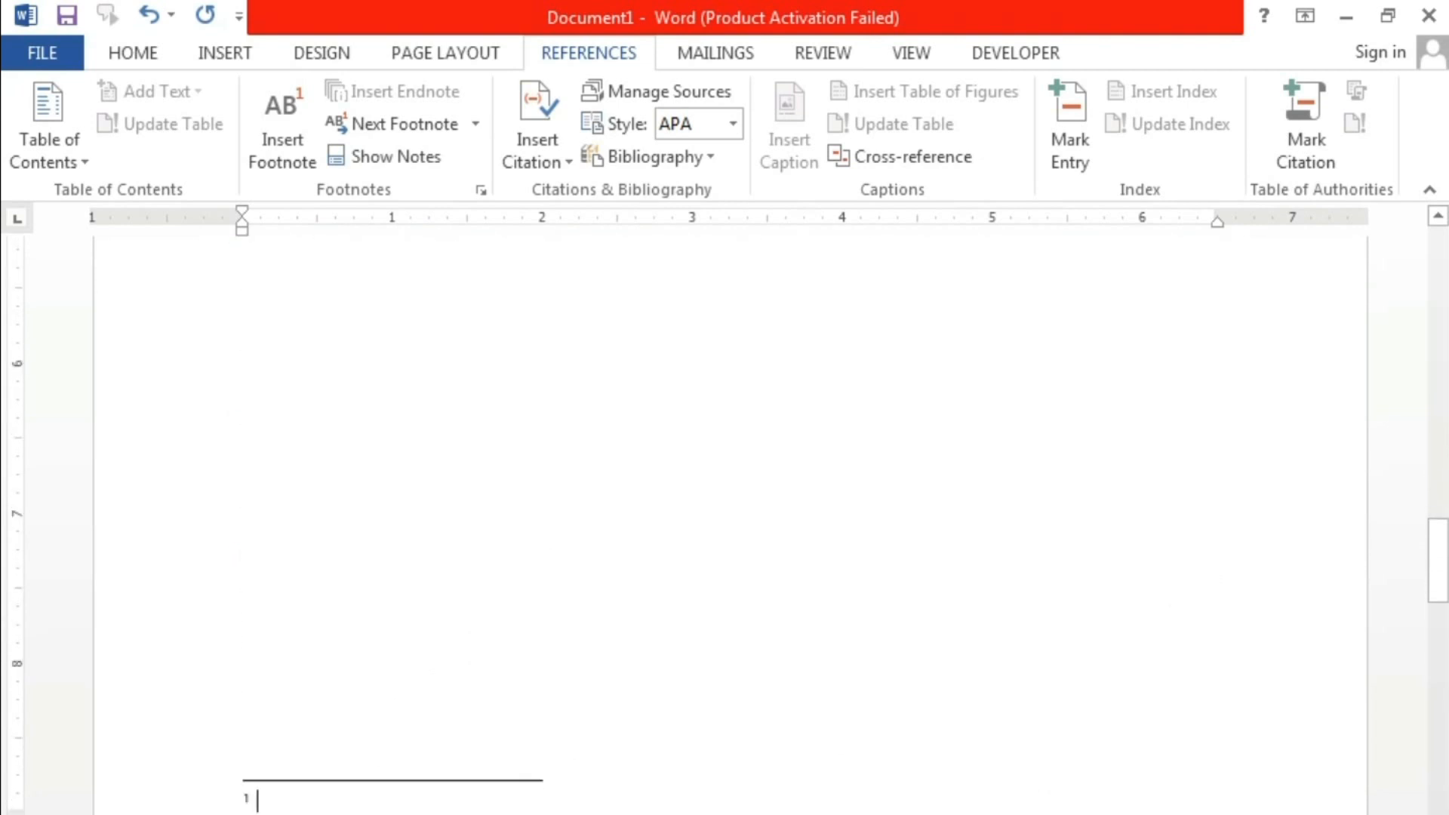
Enter "This is important paragraph" as the text of footnote 1
type("t")
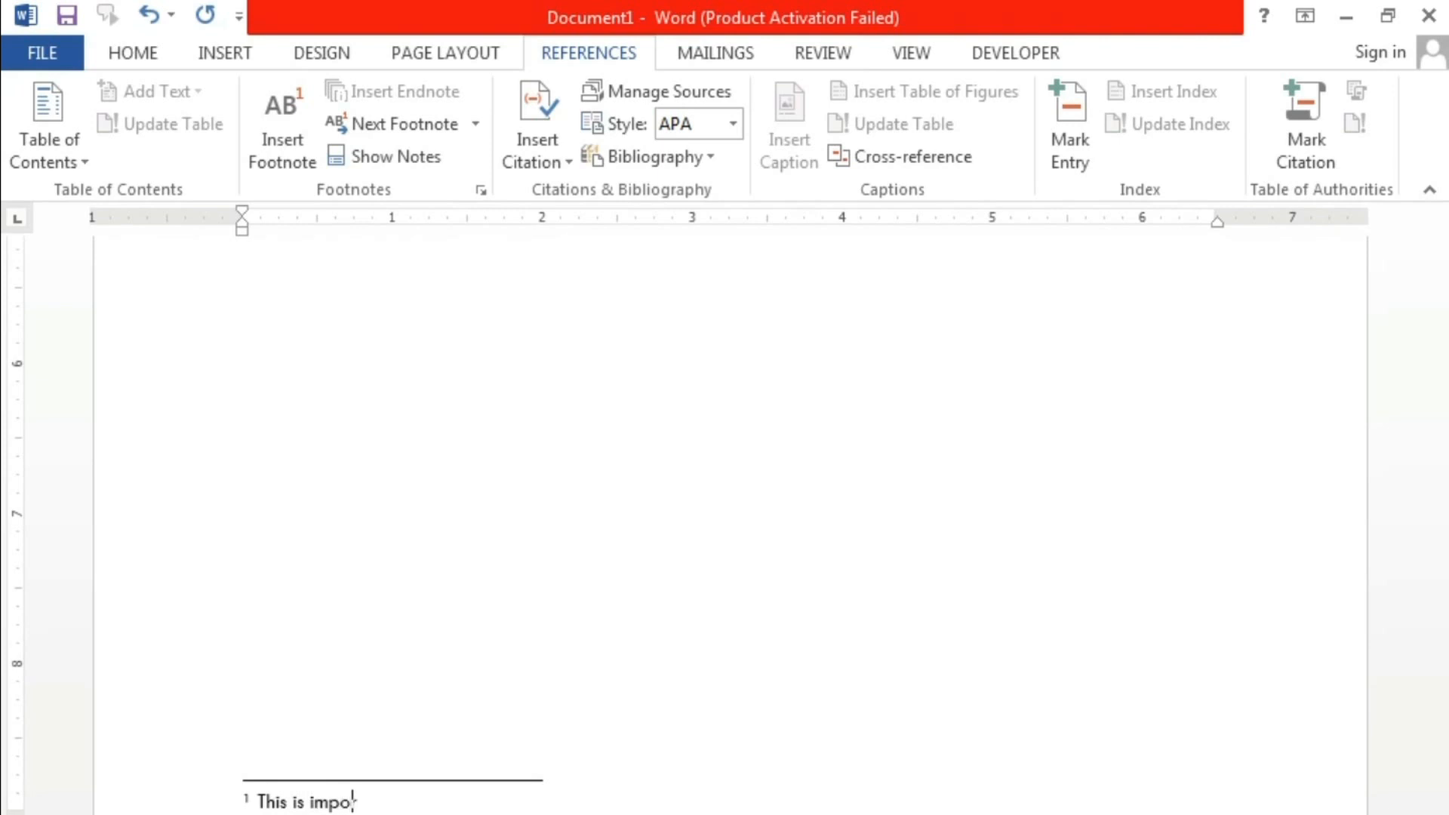
type("his is important paragr")
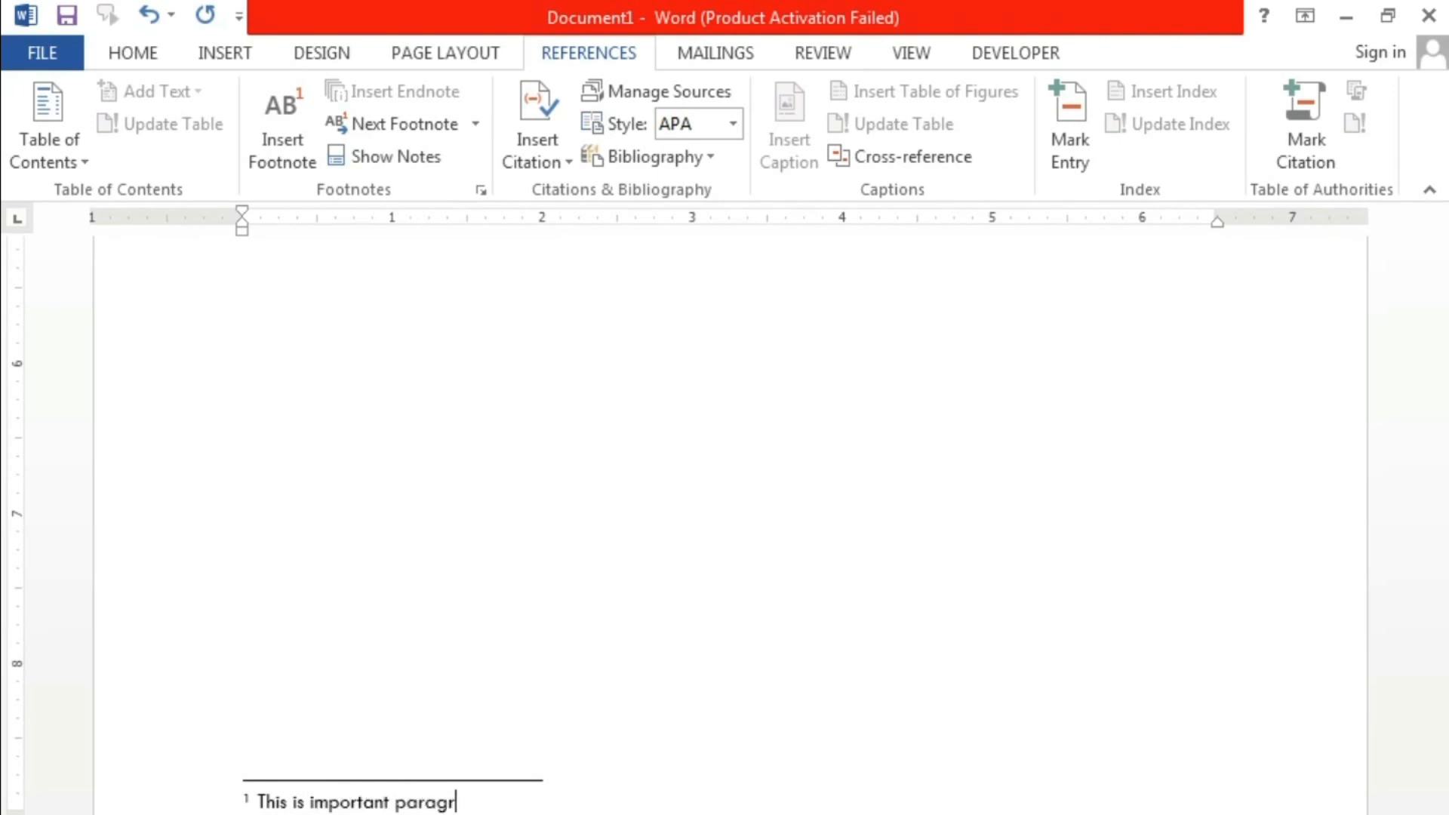
type("aph")
Insert an endnote after the footnote mark ending the first COMPUTER paragraph and check where the empty note sits on the last page
scroll(729, 521, "up", 12)
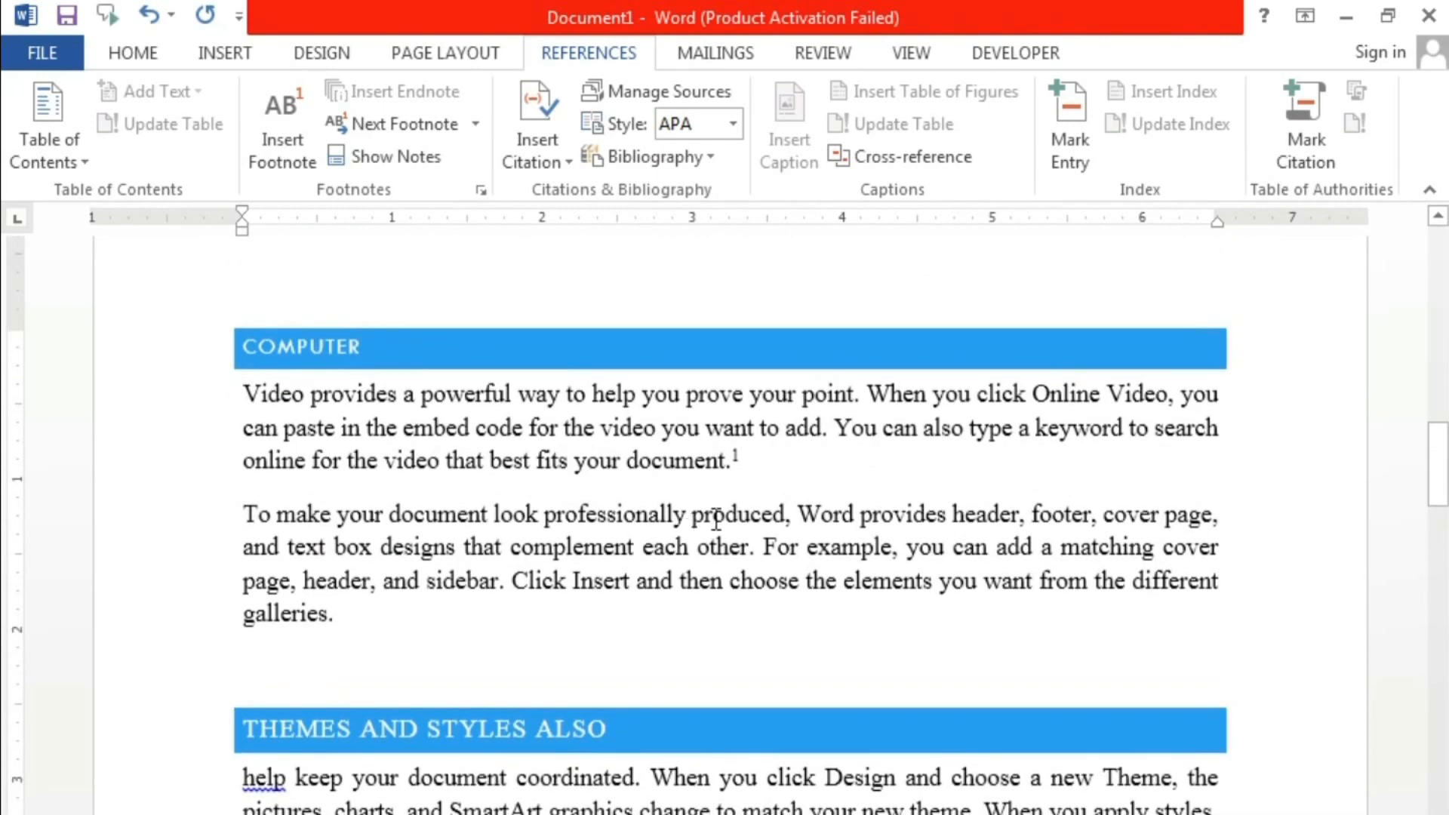
mouse_move(740, 457)
left_click(766, 465)
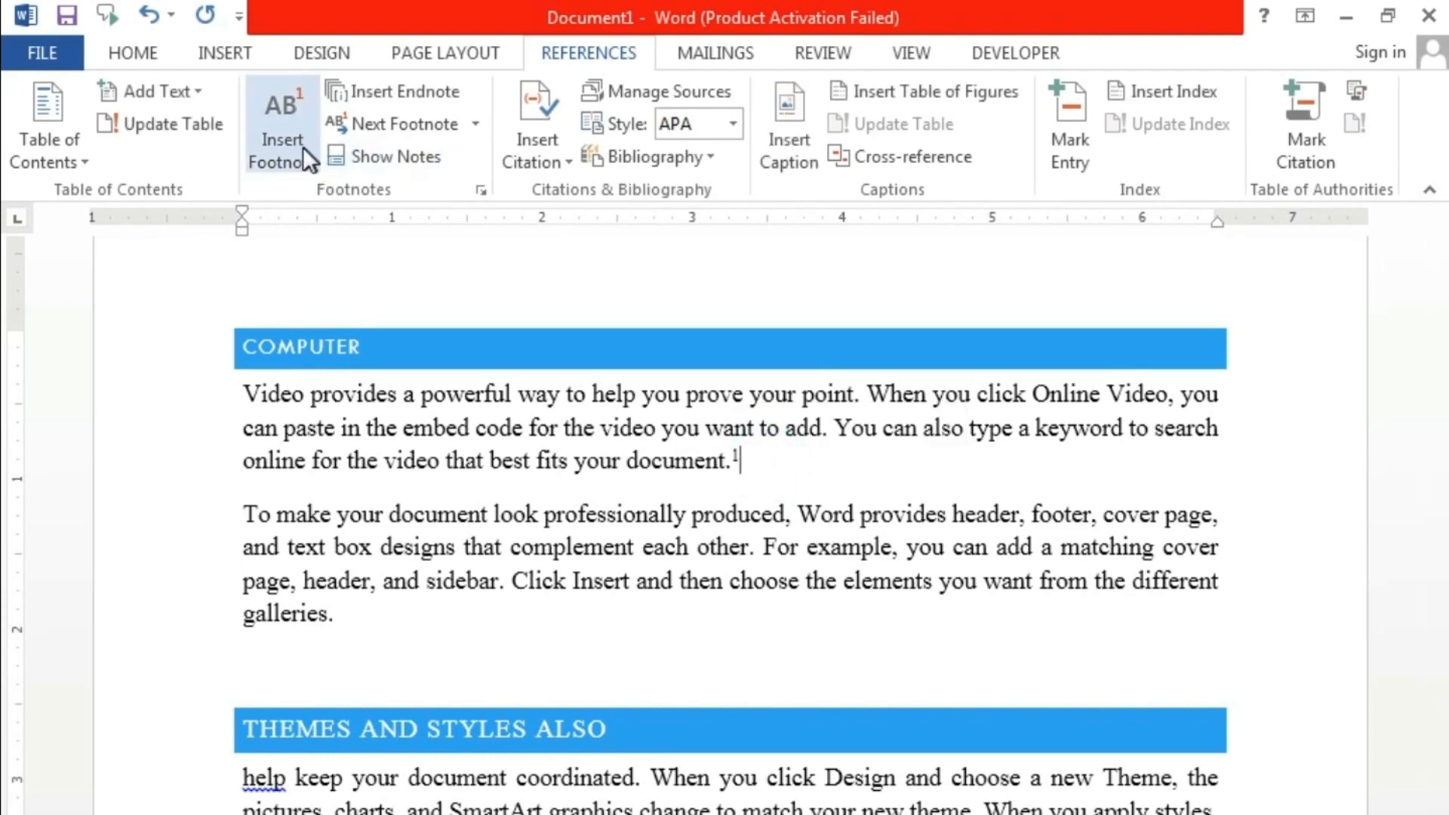
left_click(409, 96)
scroll(500, 466, "up", 7)
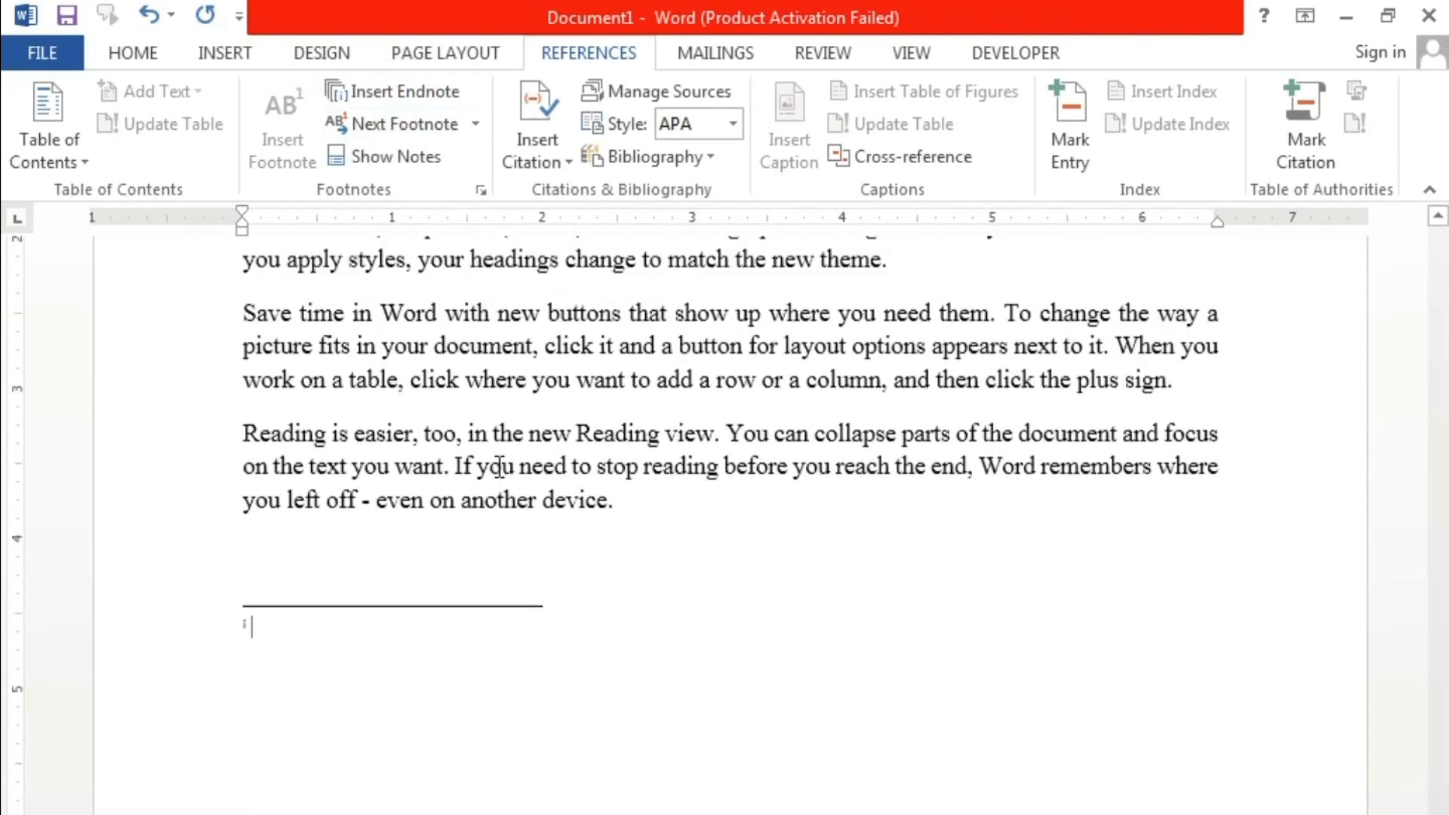
scroll(501, 483, "down", 5)
scroll(502, 483, "down", 5)
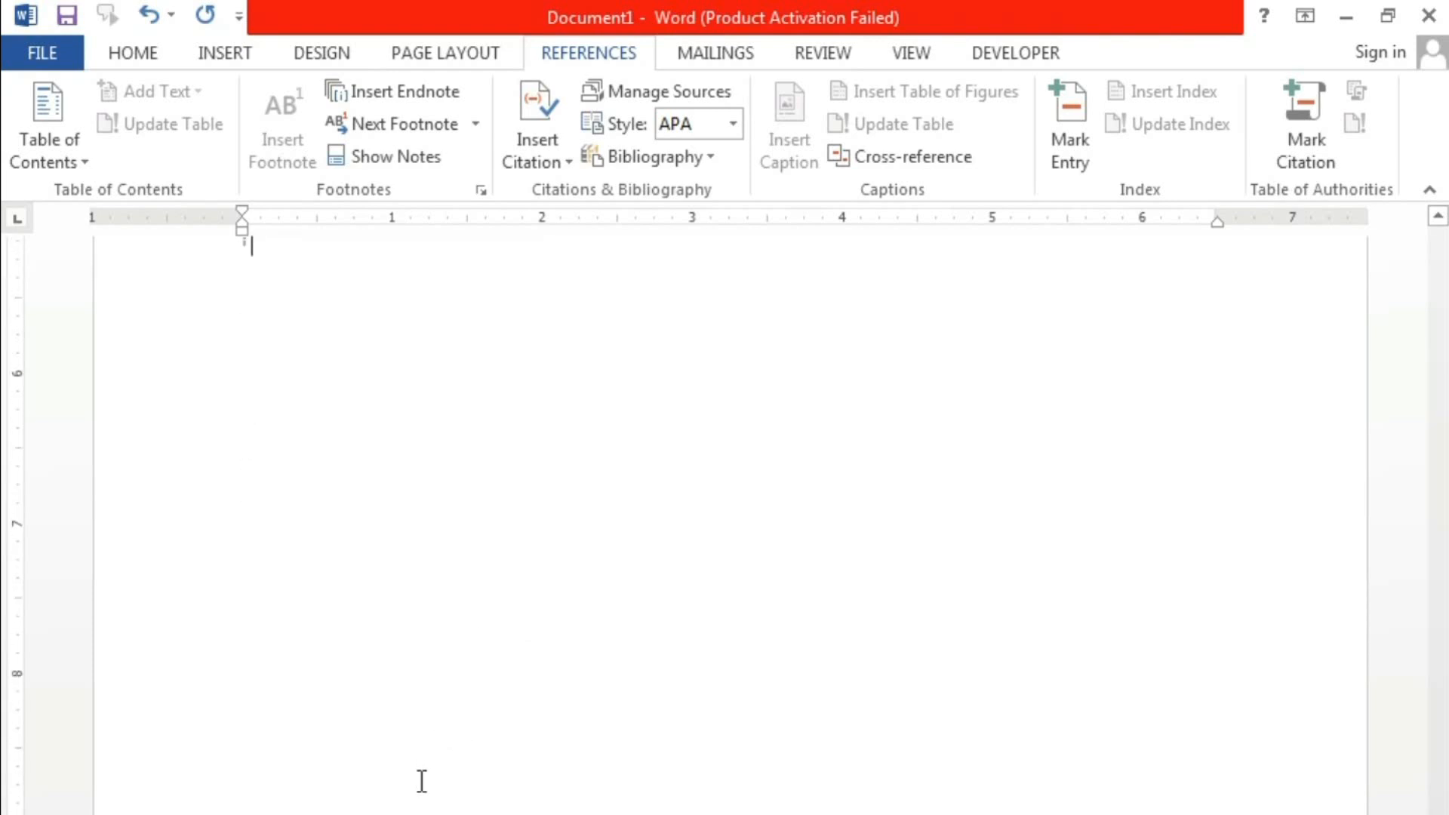
scroll(422, 781, "up", 3)
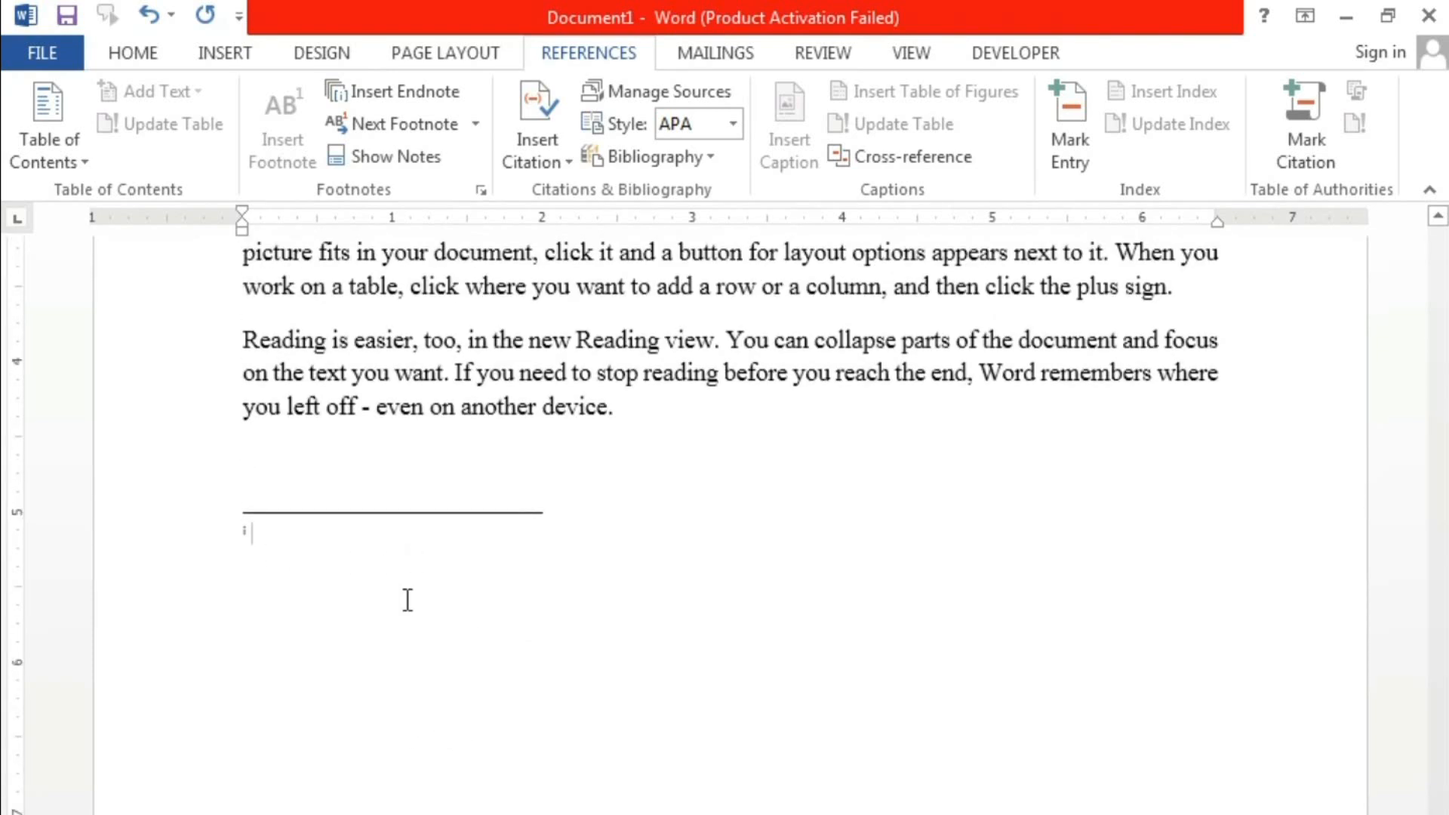
scroll(407, 600, "down", 3)
scroll(334, 803, "up", 4)
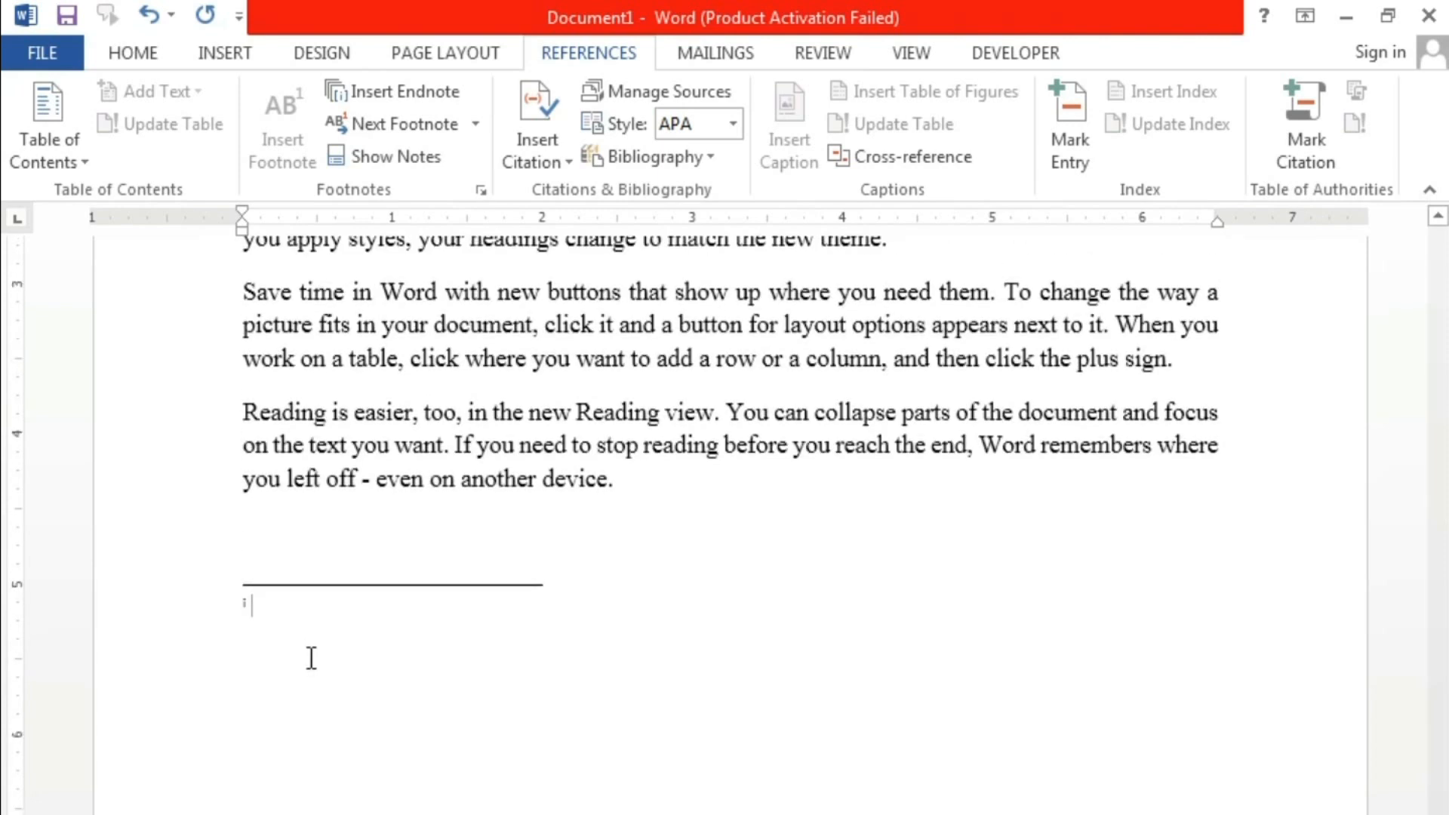
Enter "This is Last page of this documents" as the endnote text
type("This is L")
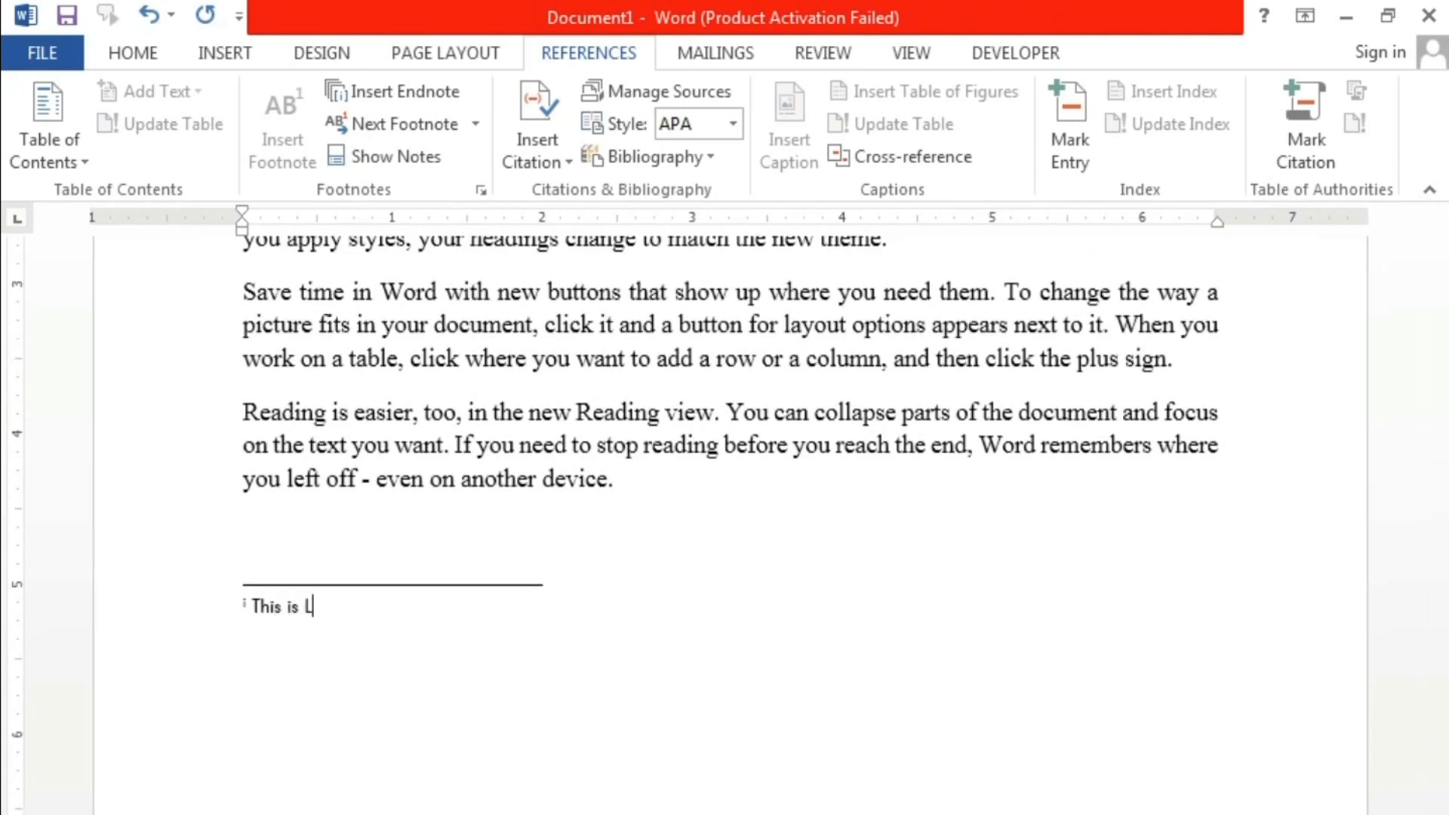
type("ast page of this")
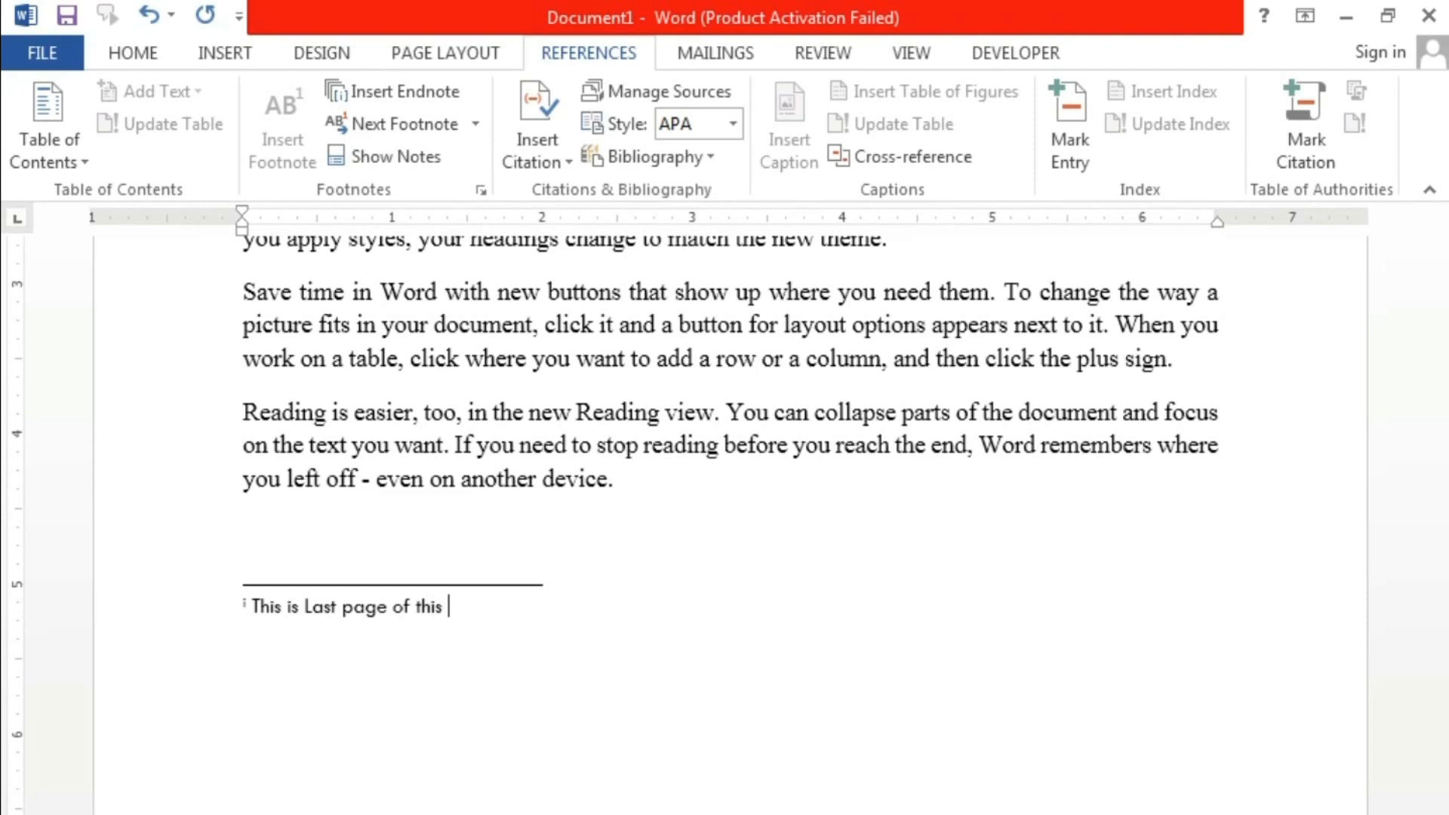
type(" documents")
From the end of the first COMPUTER paragraph, jump to the previous footnote mark and to the endnote mark
scroll(912, 610, "up", 15)
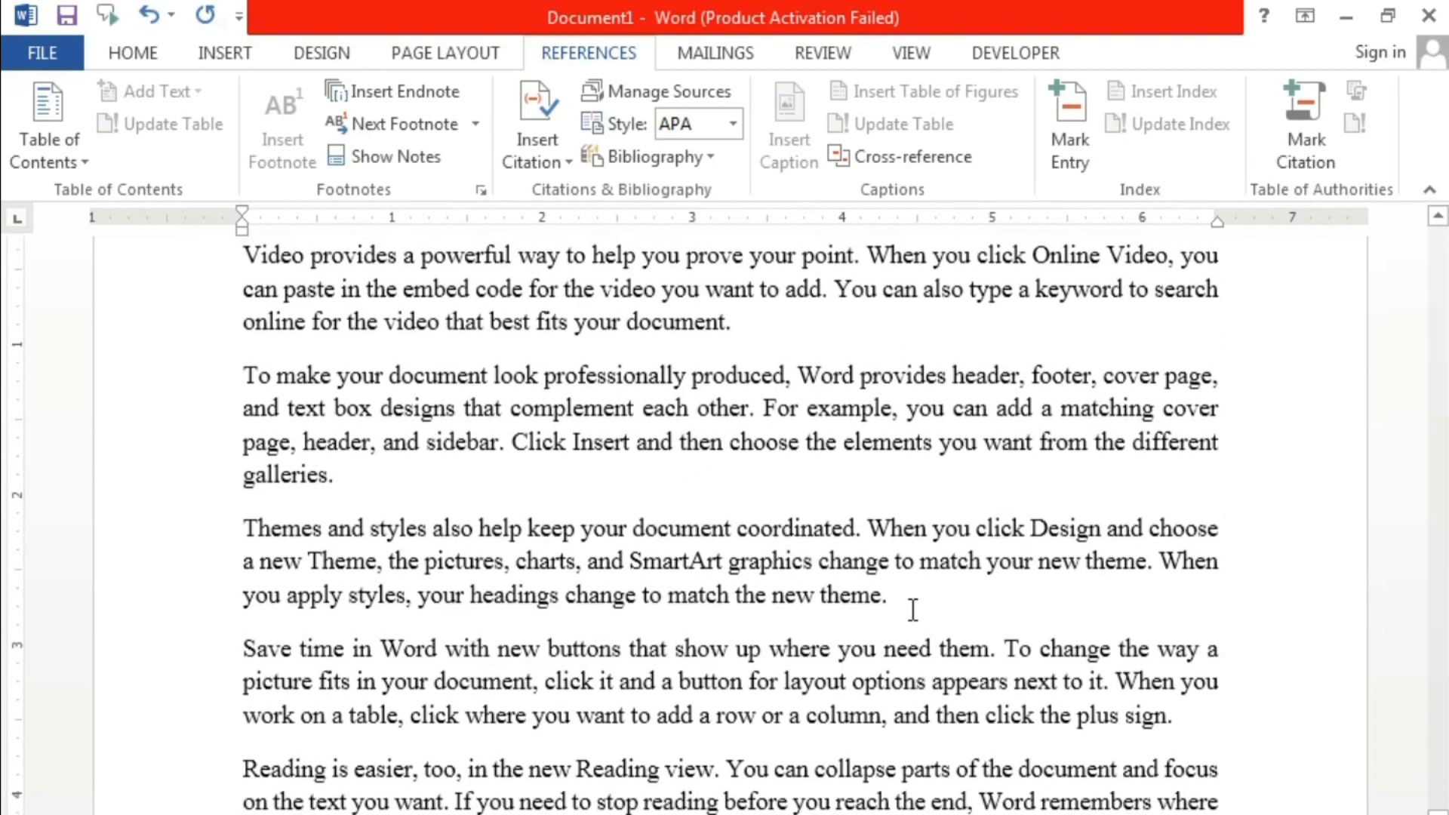
scroll(910, 607, "up", 20)
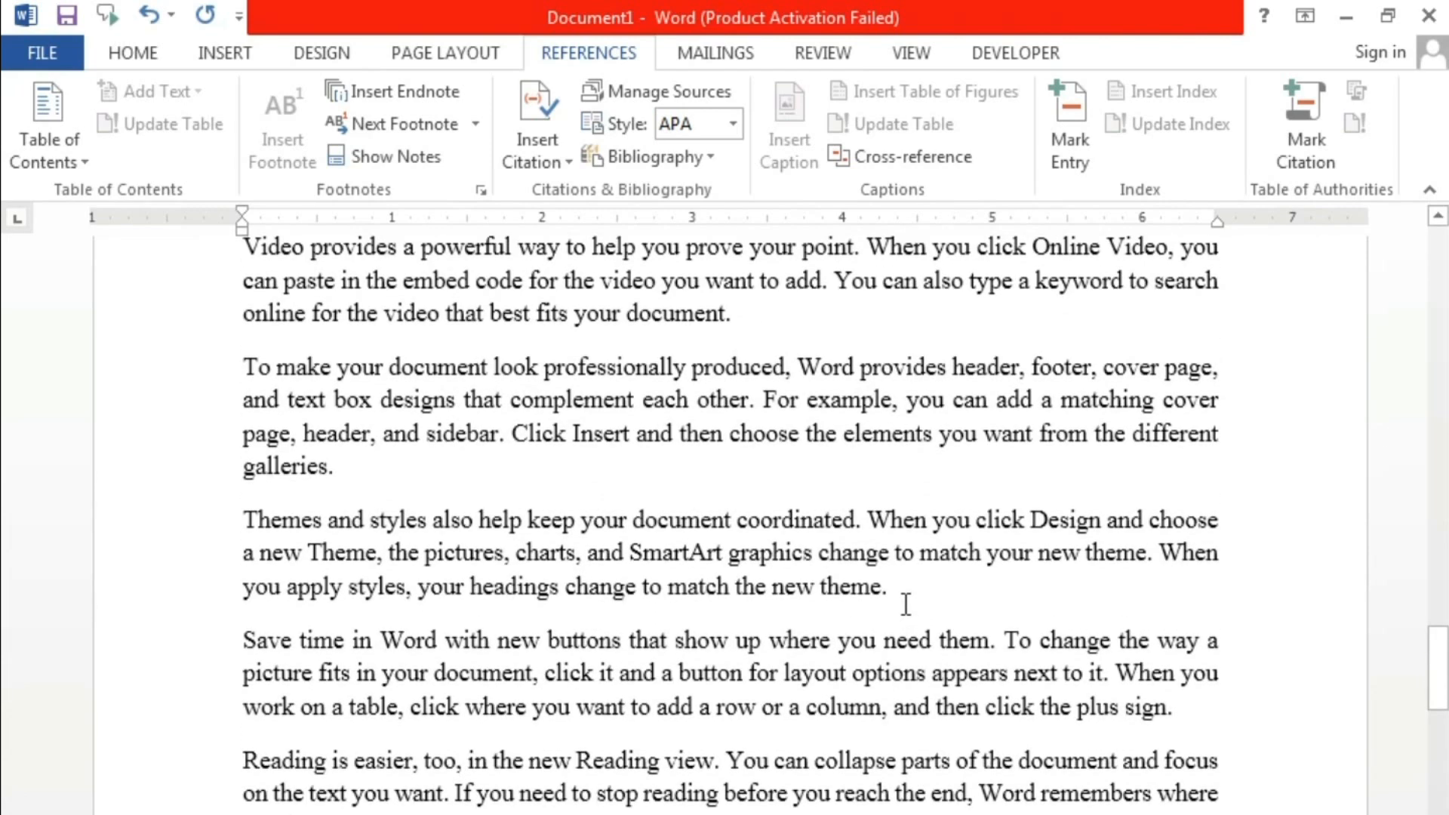
scroll(906, 604, "up", 15)
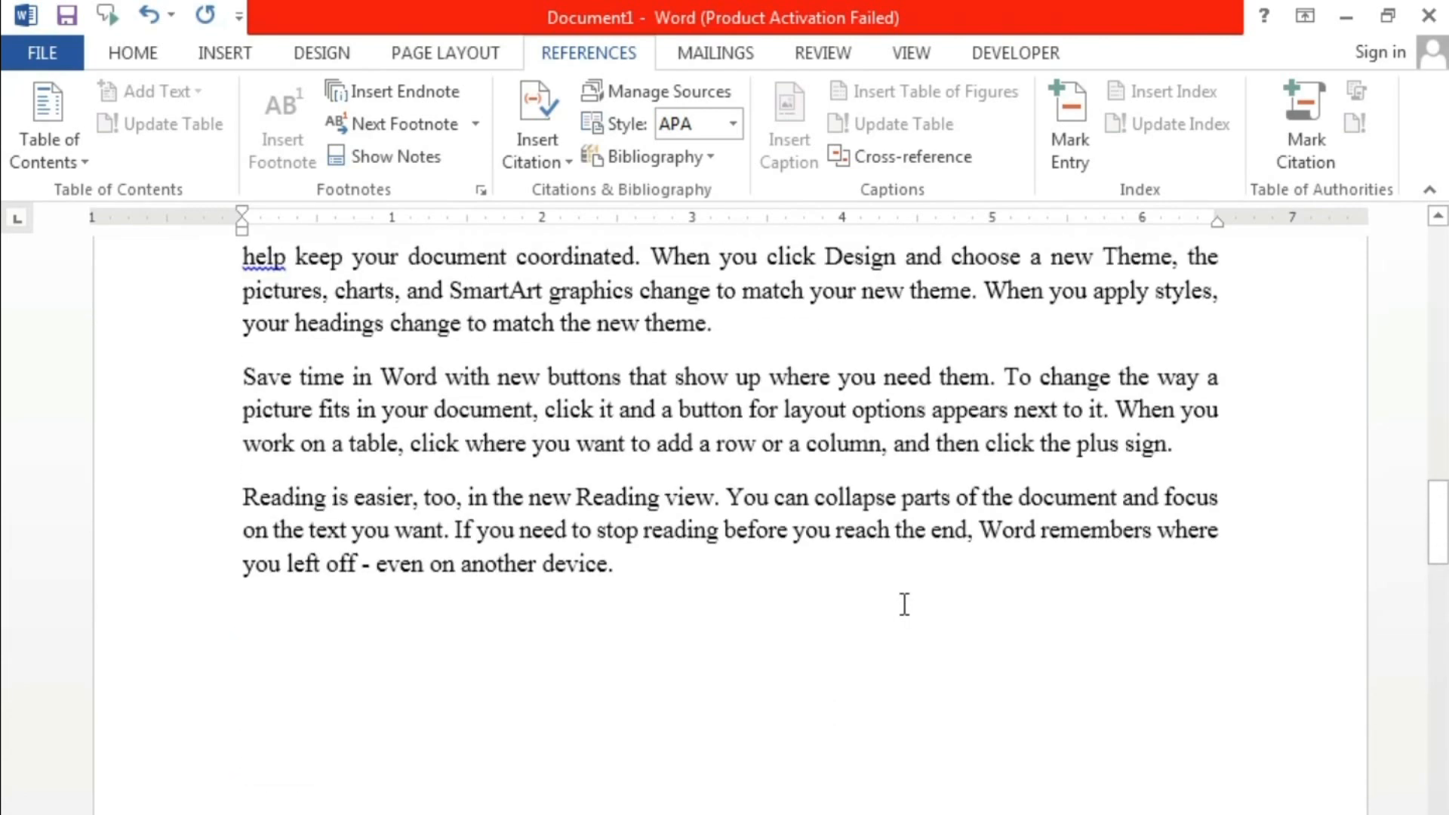
scroll(904, 603, "up", 3)
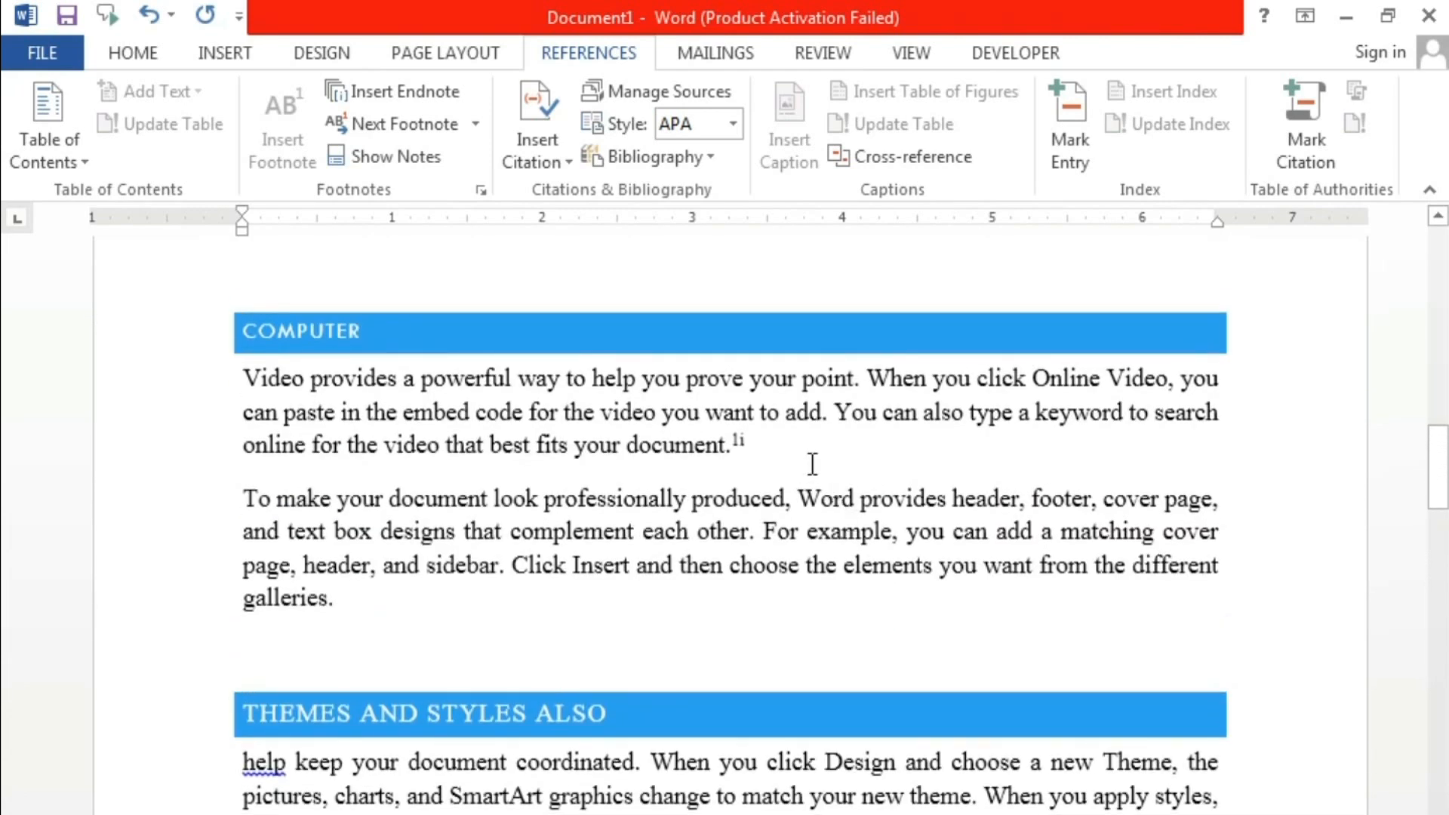
left_click(781, 441)
mouse_move(745, 446)
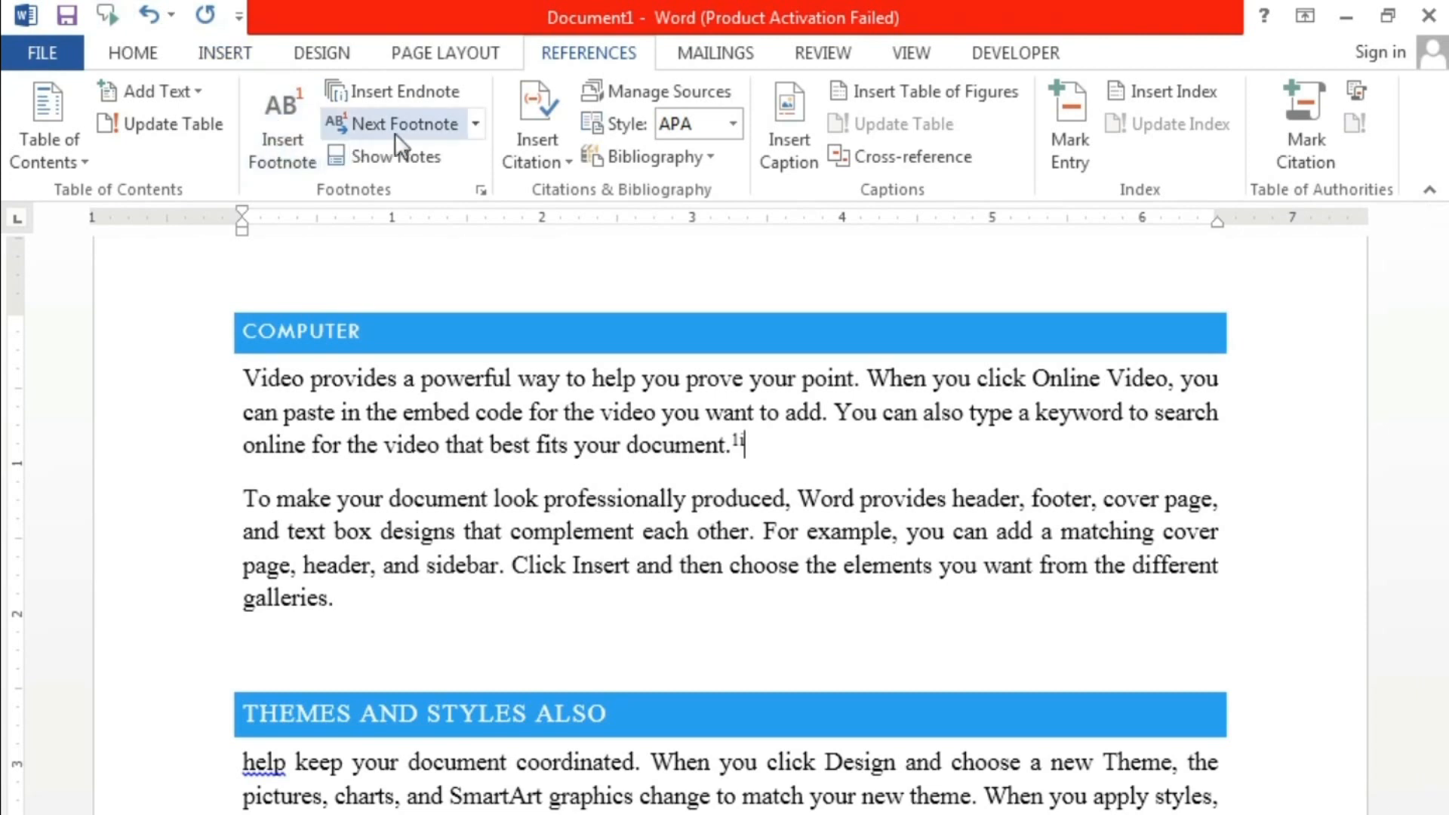
left_click(475, 124)
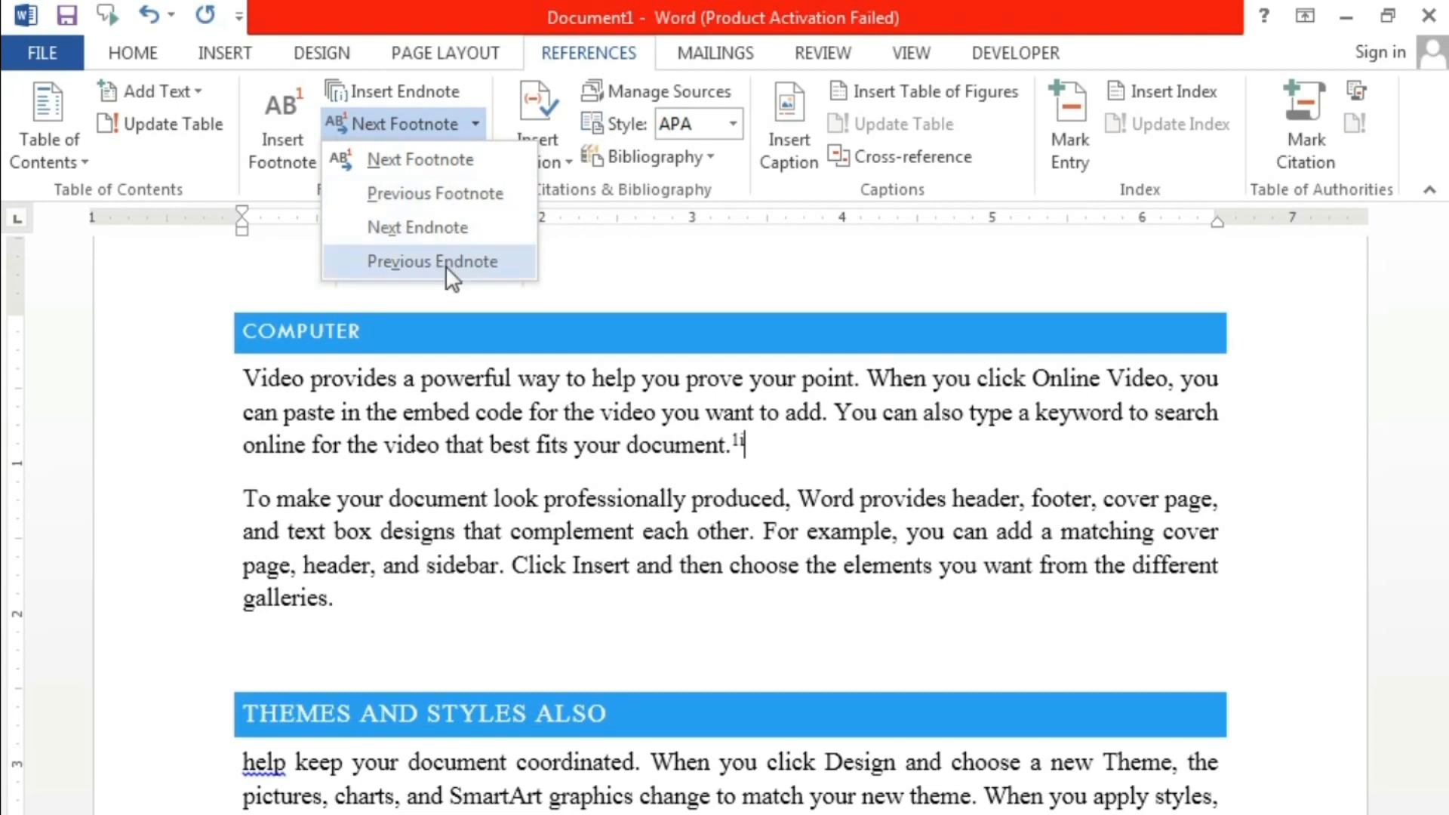
left_click(456, 202)
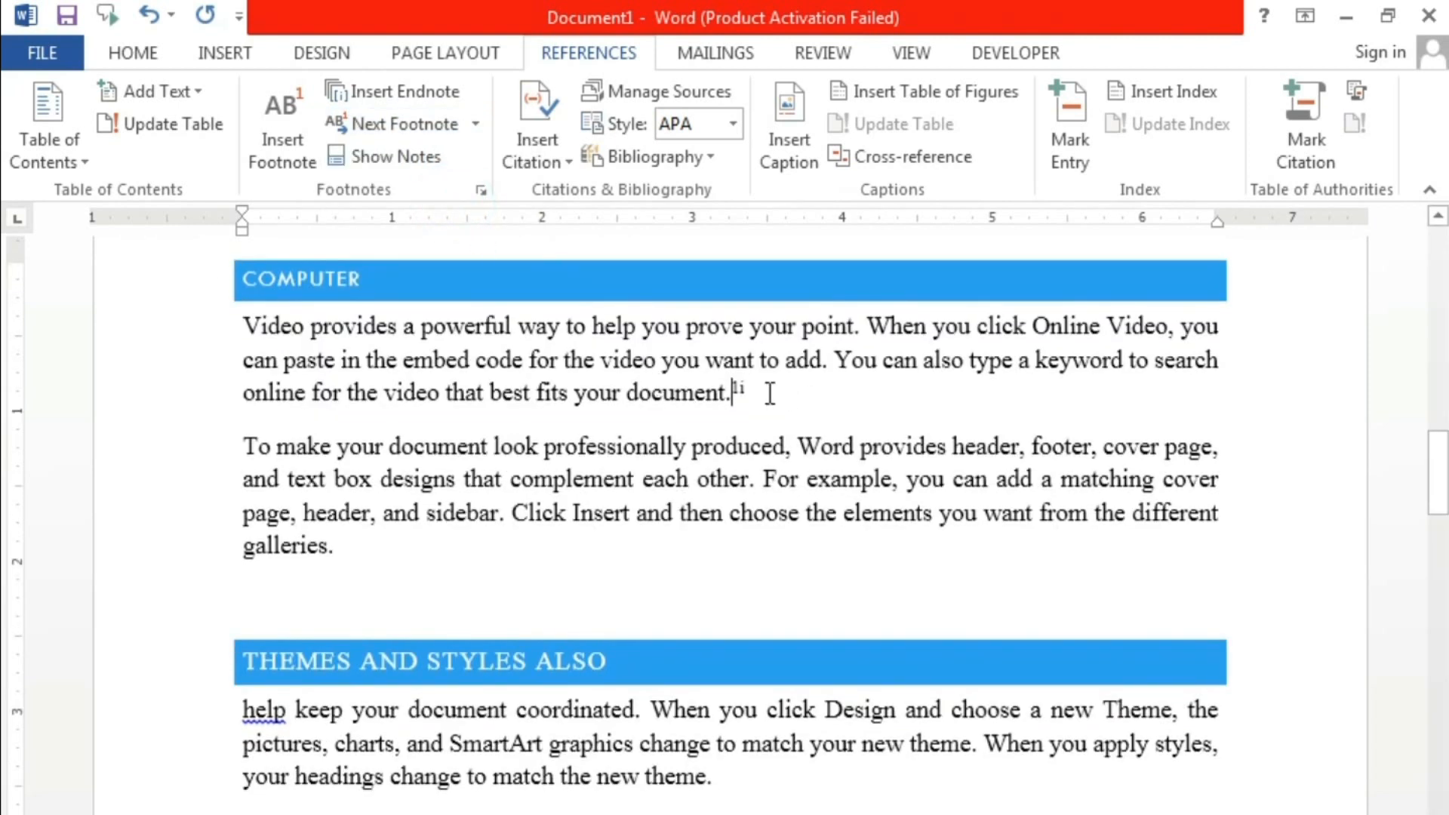
left_click(474, 126)
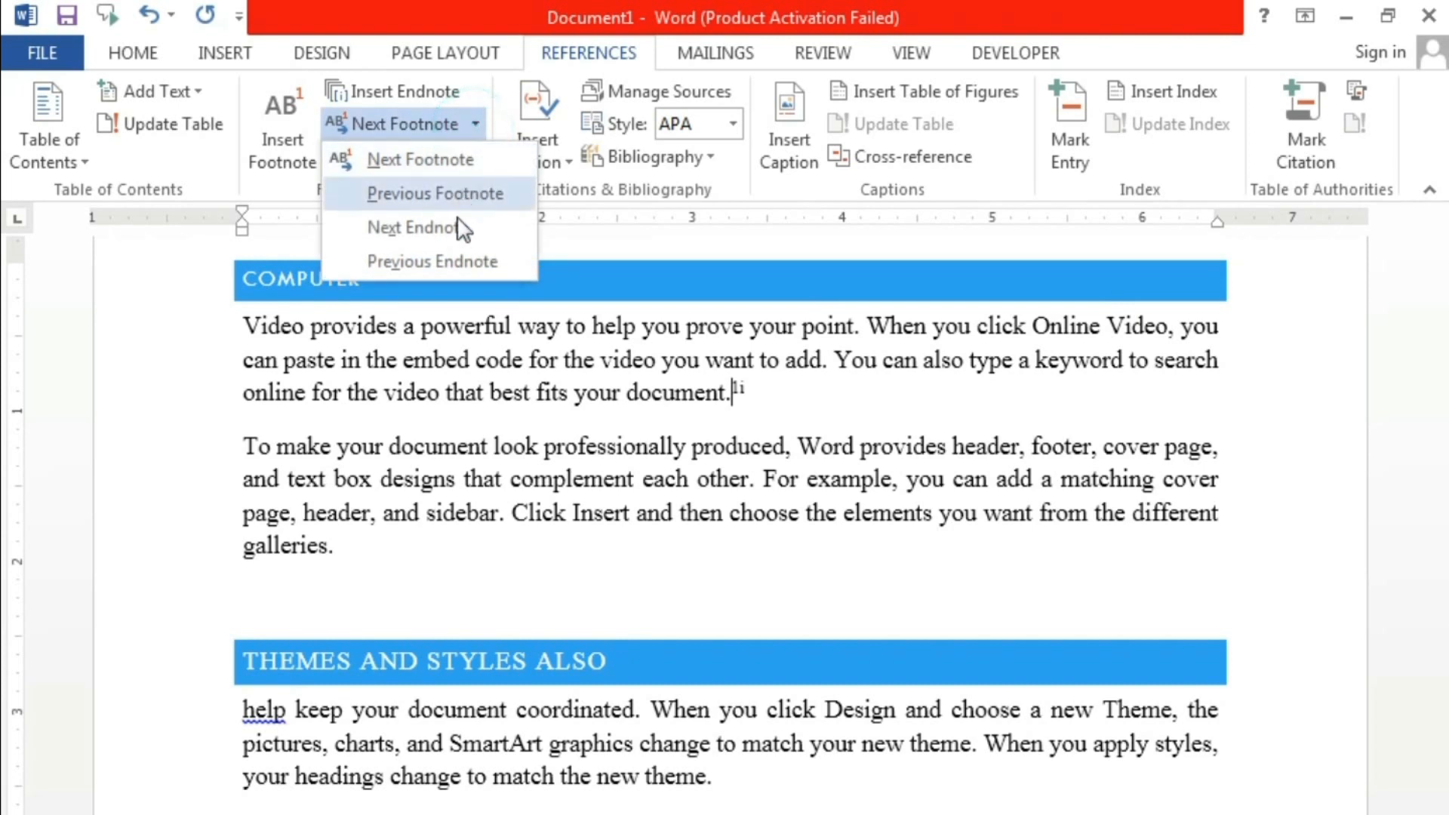
left_click(453, 262)
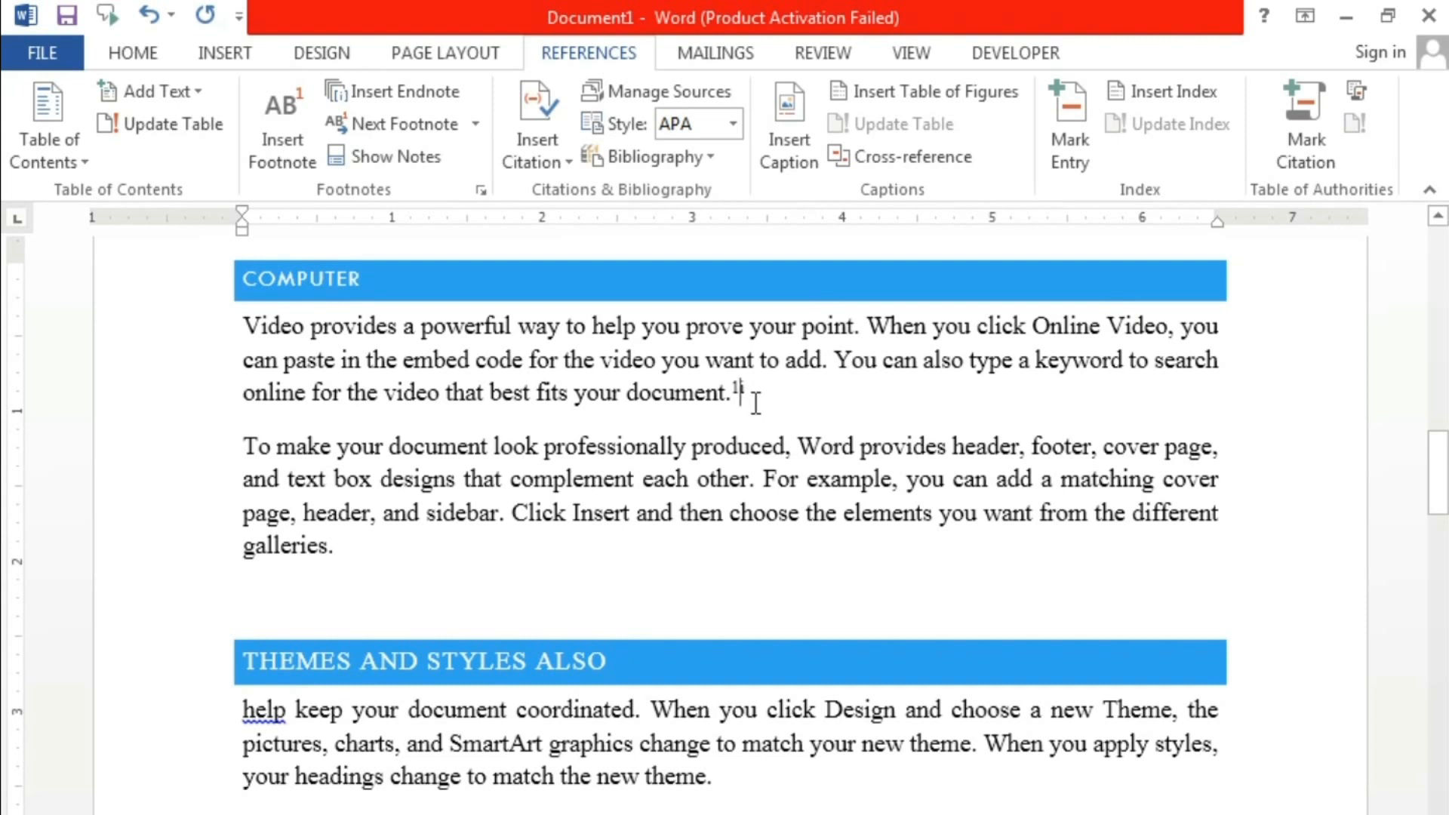
Use Show Notes with View endnote area to jump to the endnote and look at it on the last page
left_click(369, 544)
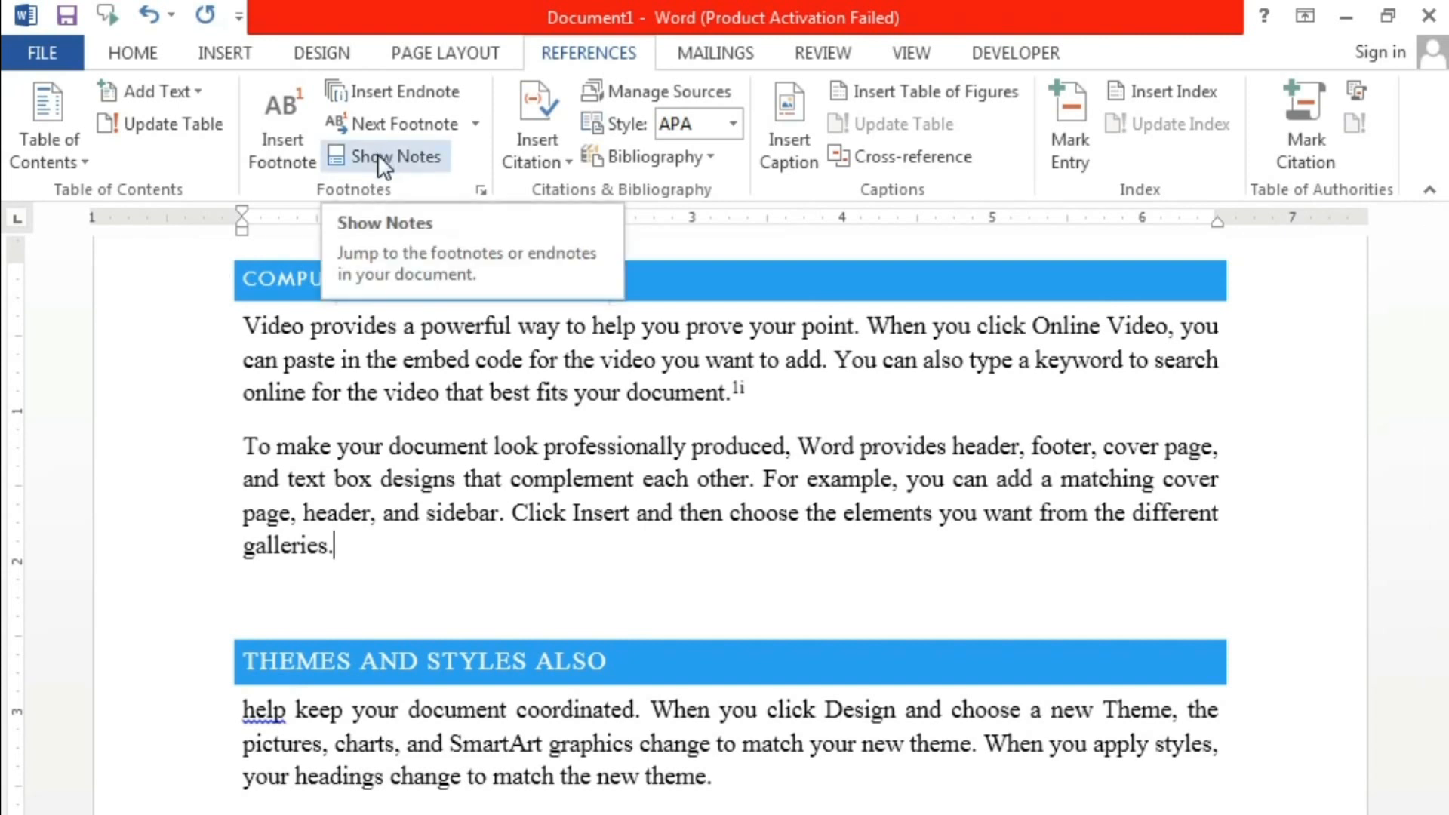
left_click(415, 169)
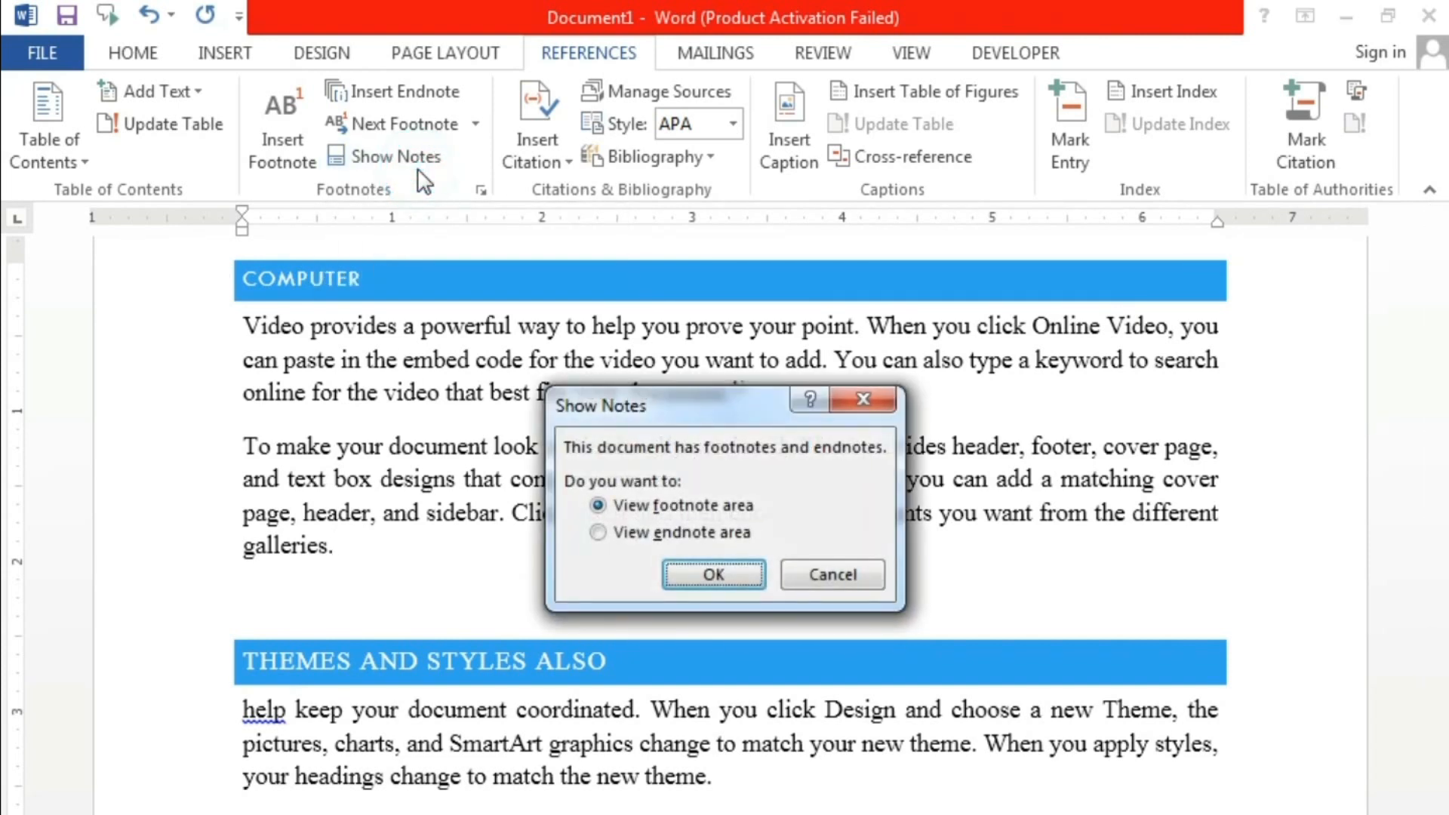
left_click_drag(696, 401, 1029, 356)
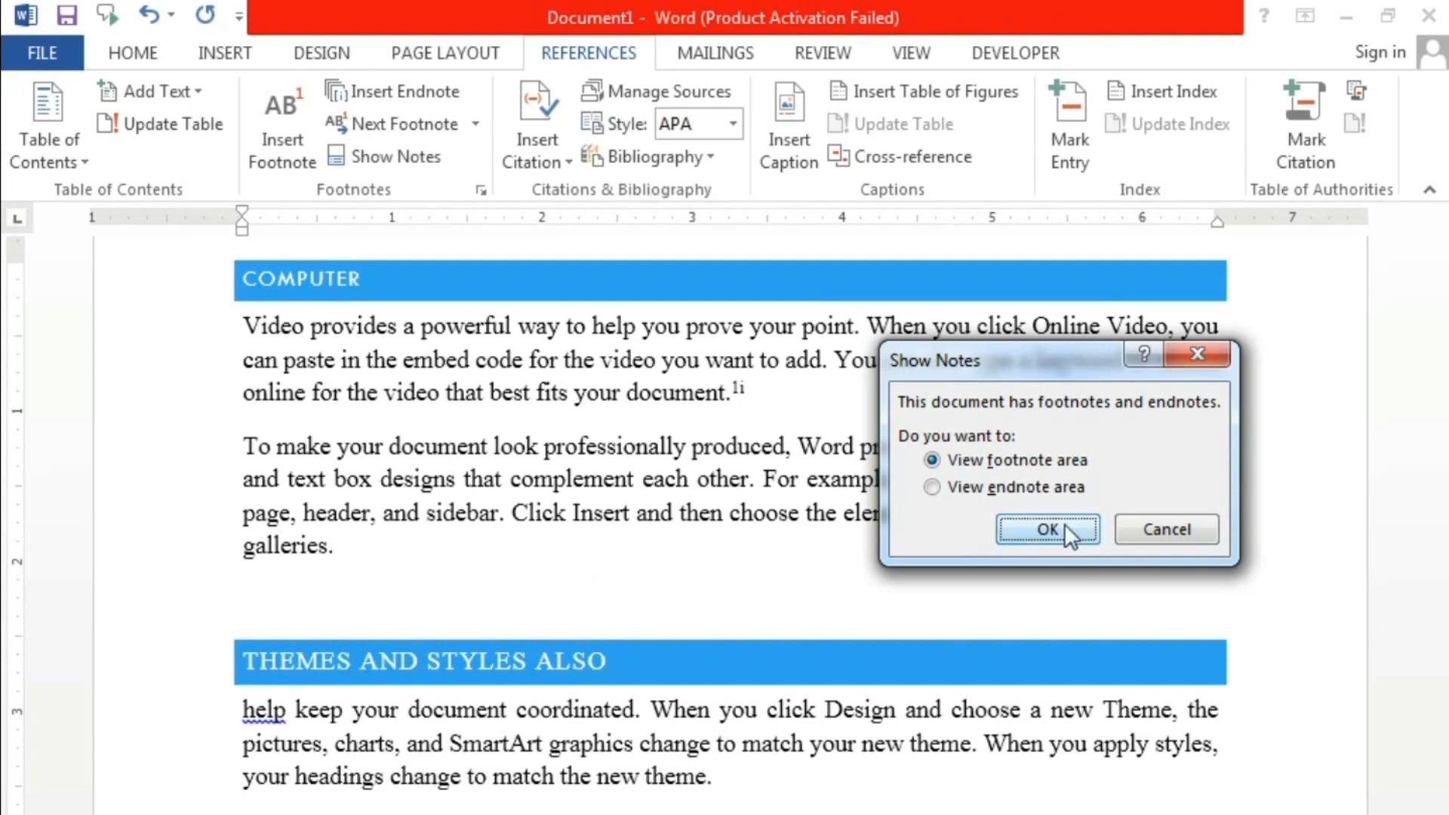
left_click(1015, 484)
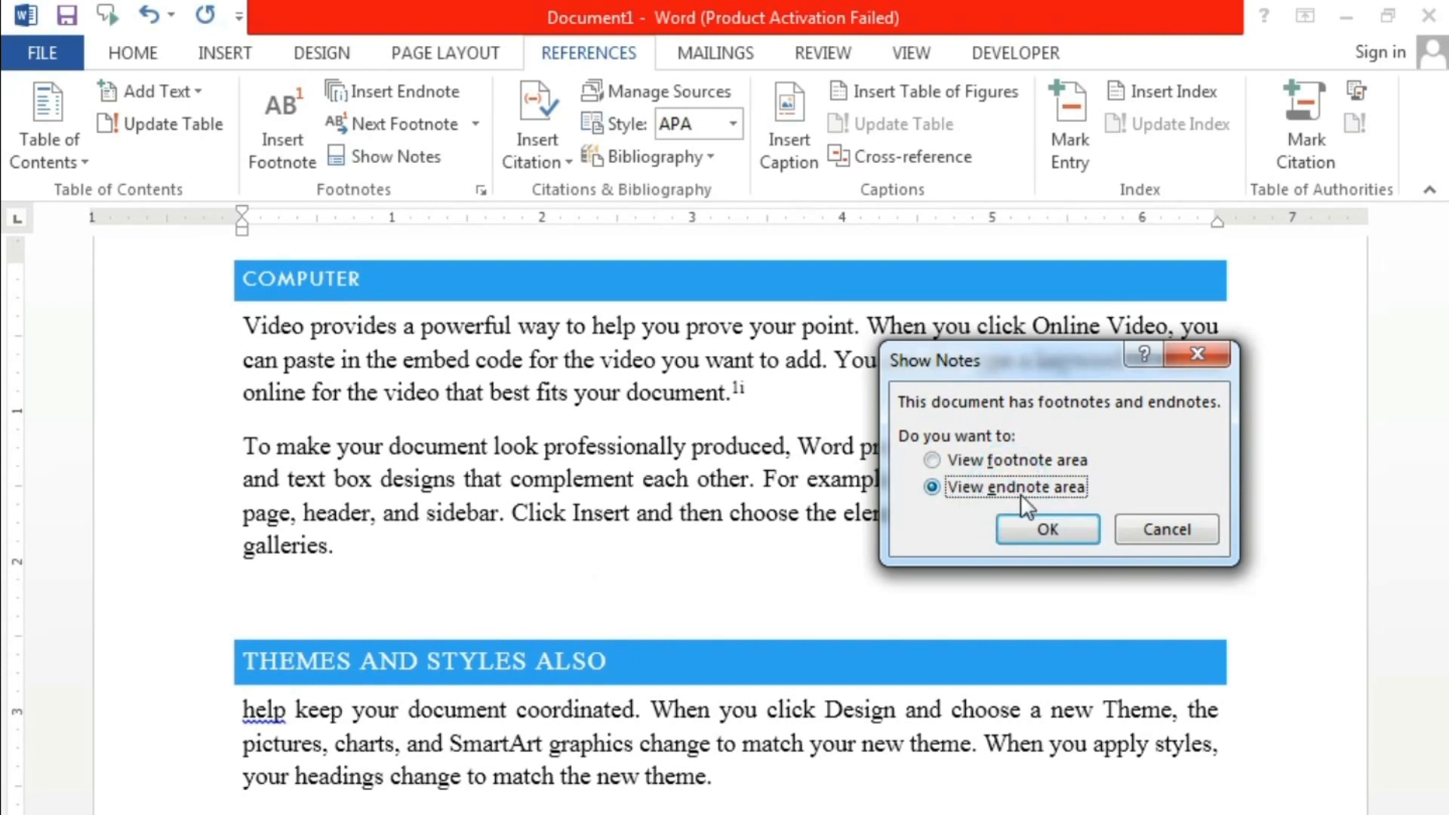
left_click(1084, 529)
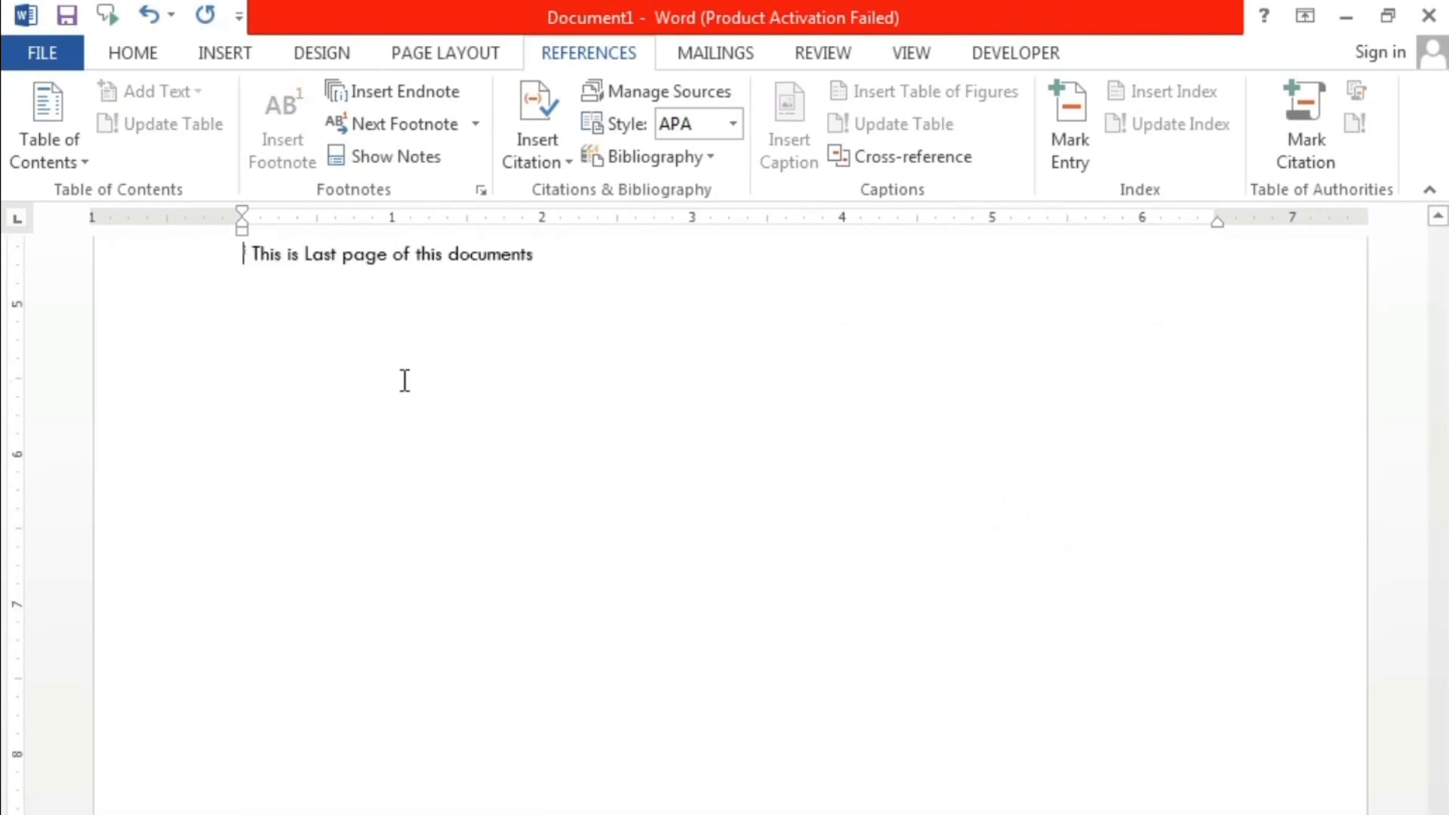
scroll(404, 378, "up", 2)
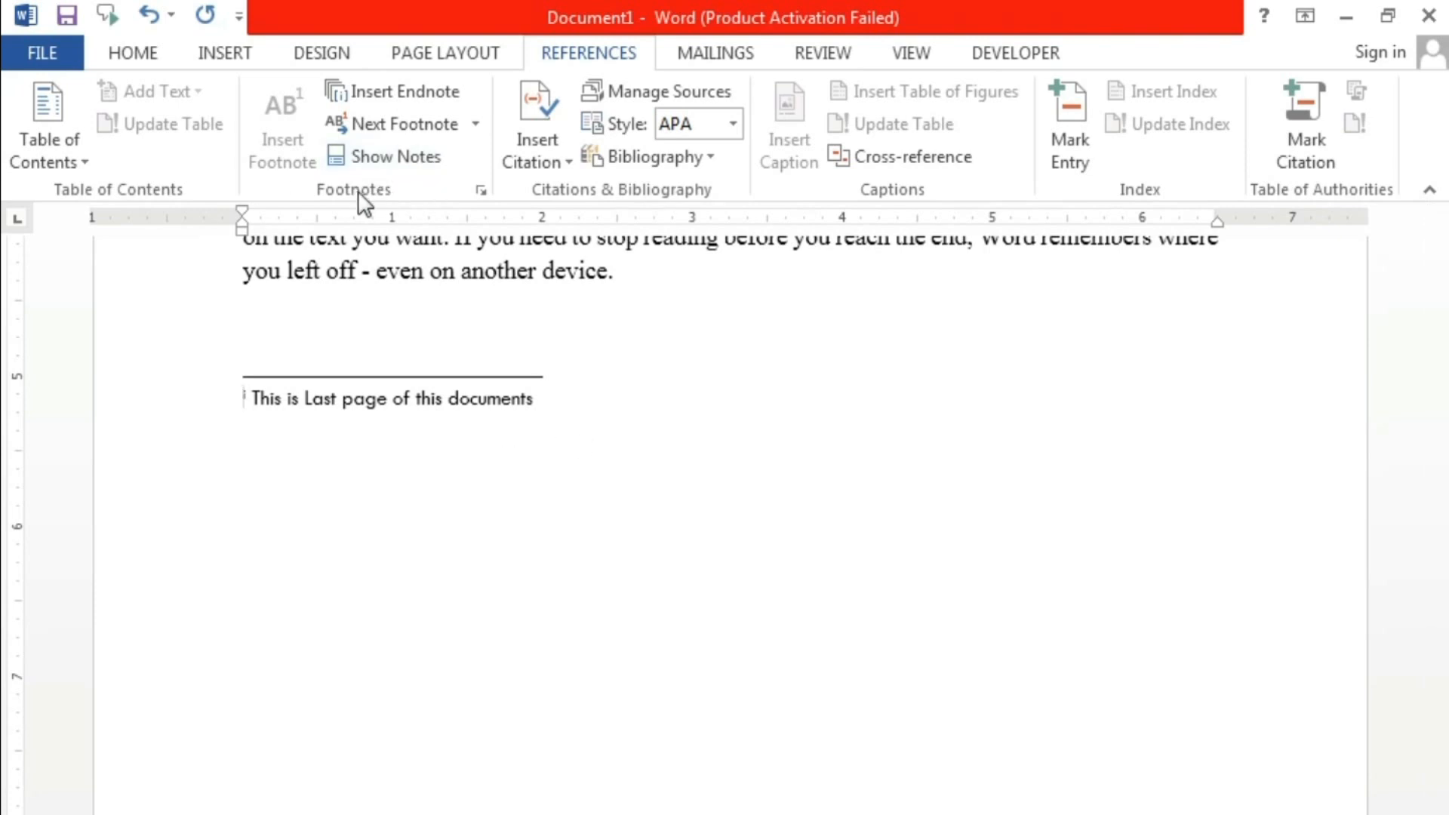
left_click(614, 324)
Examine the last two paragraphs under THEMES AND STYLES ALSO, selecting each in turn and clearing the selection
scroll(1248, 475, "up", 4)
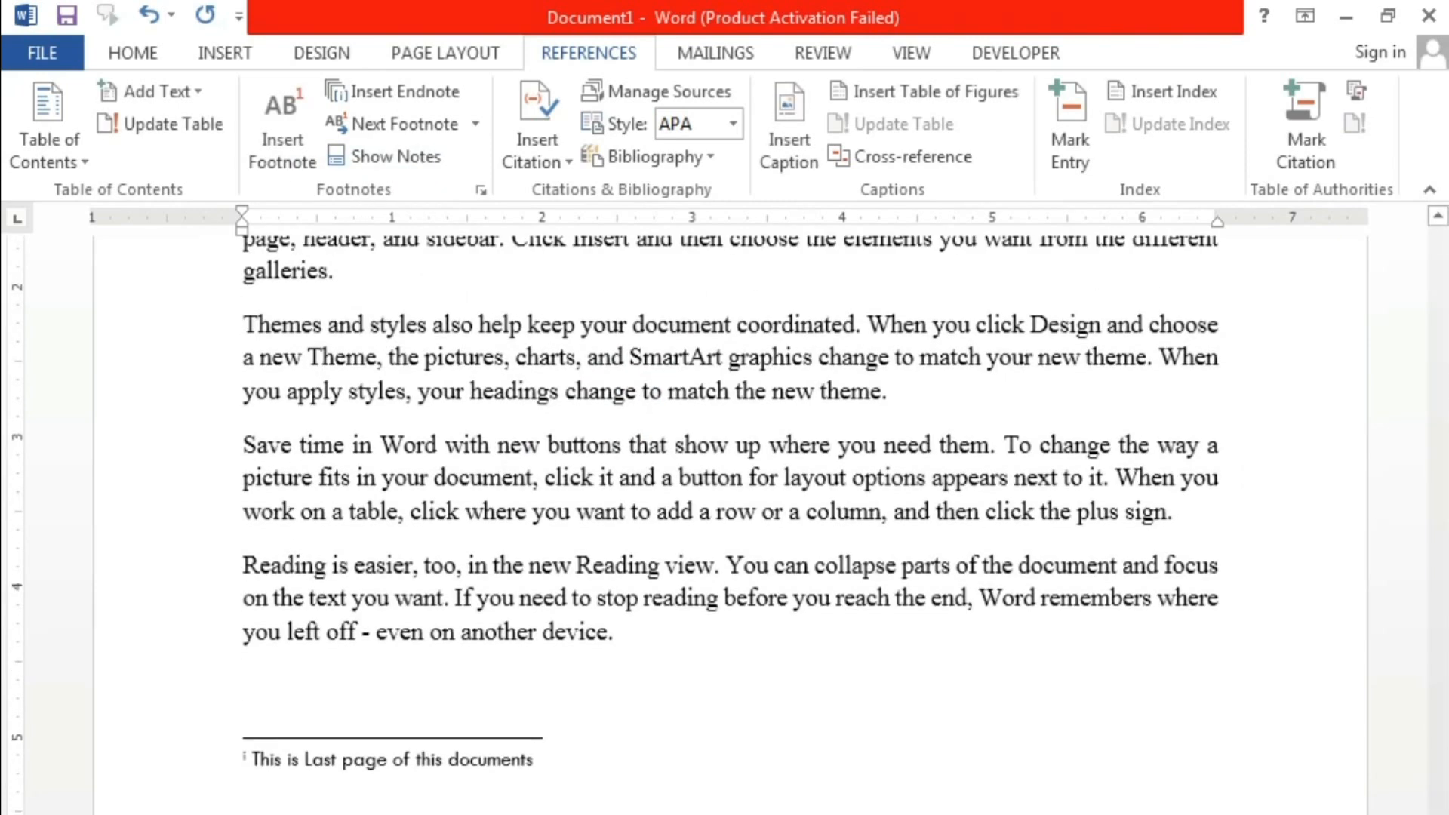
scroll(1196, 333, "up", 10)
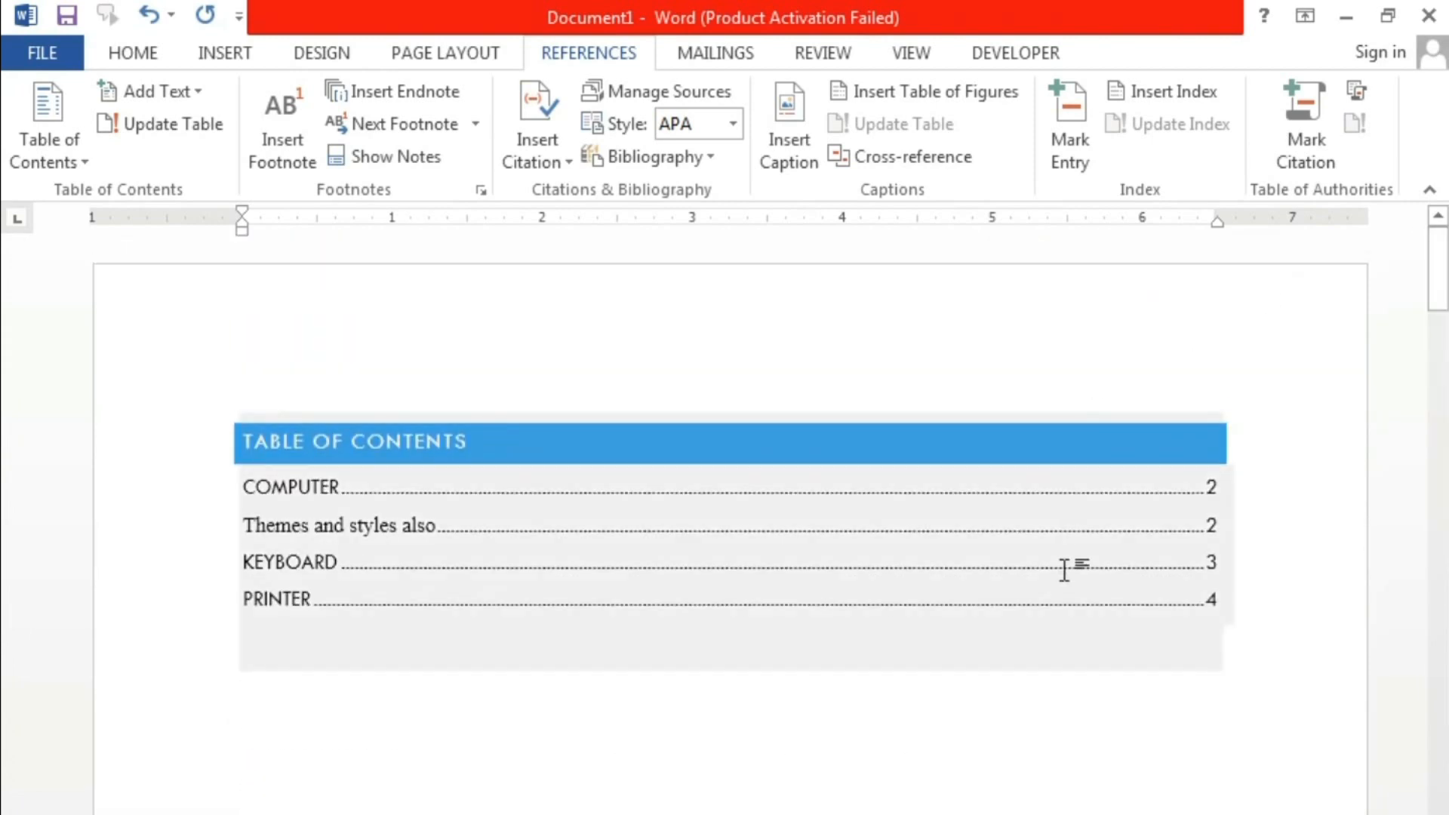
scroll(1064, 570, "down", 5)
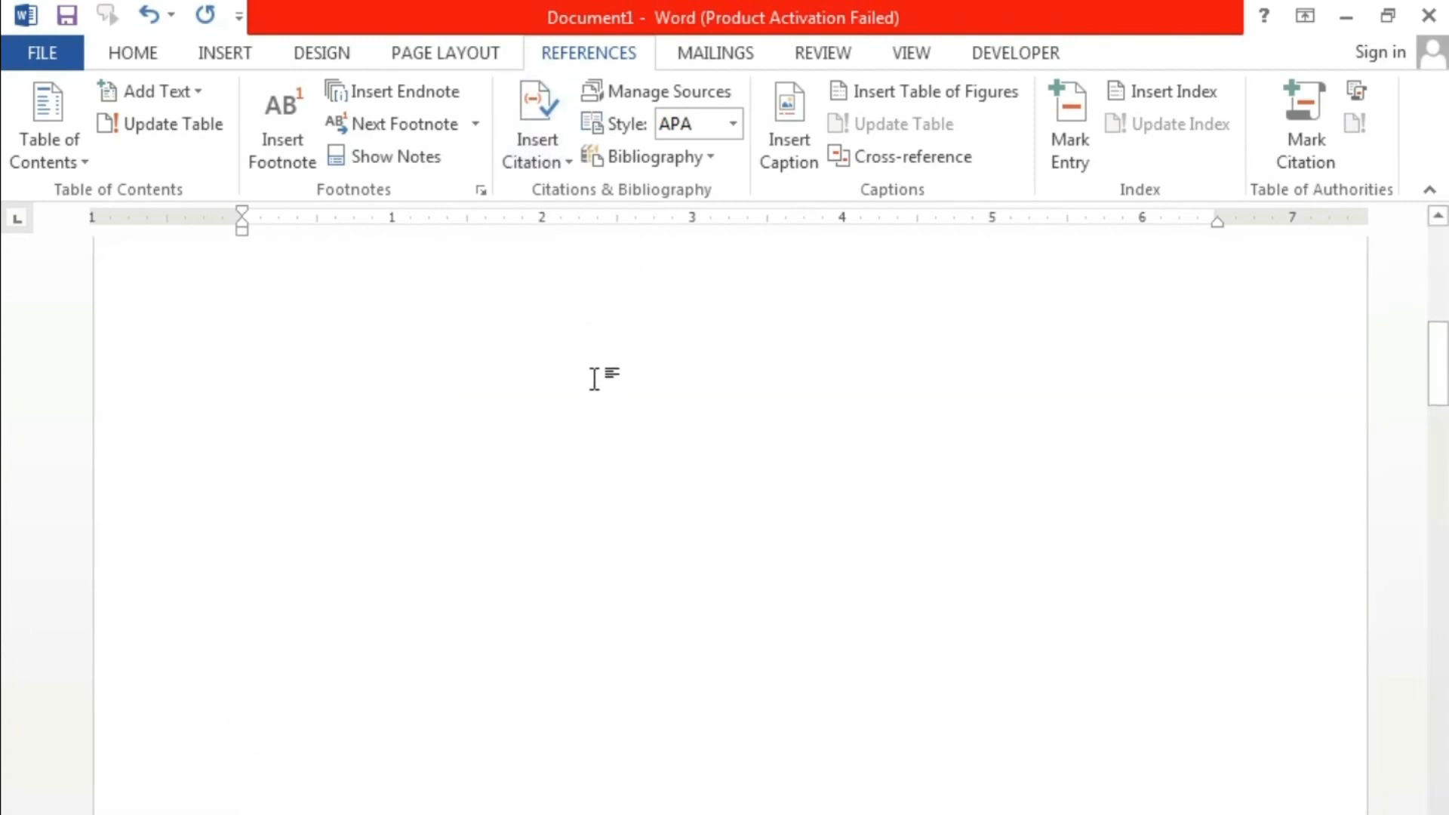
scroll(867, 488, "down", 3)
left_click(865, 489)
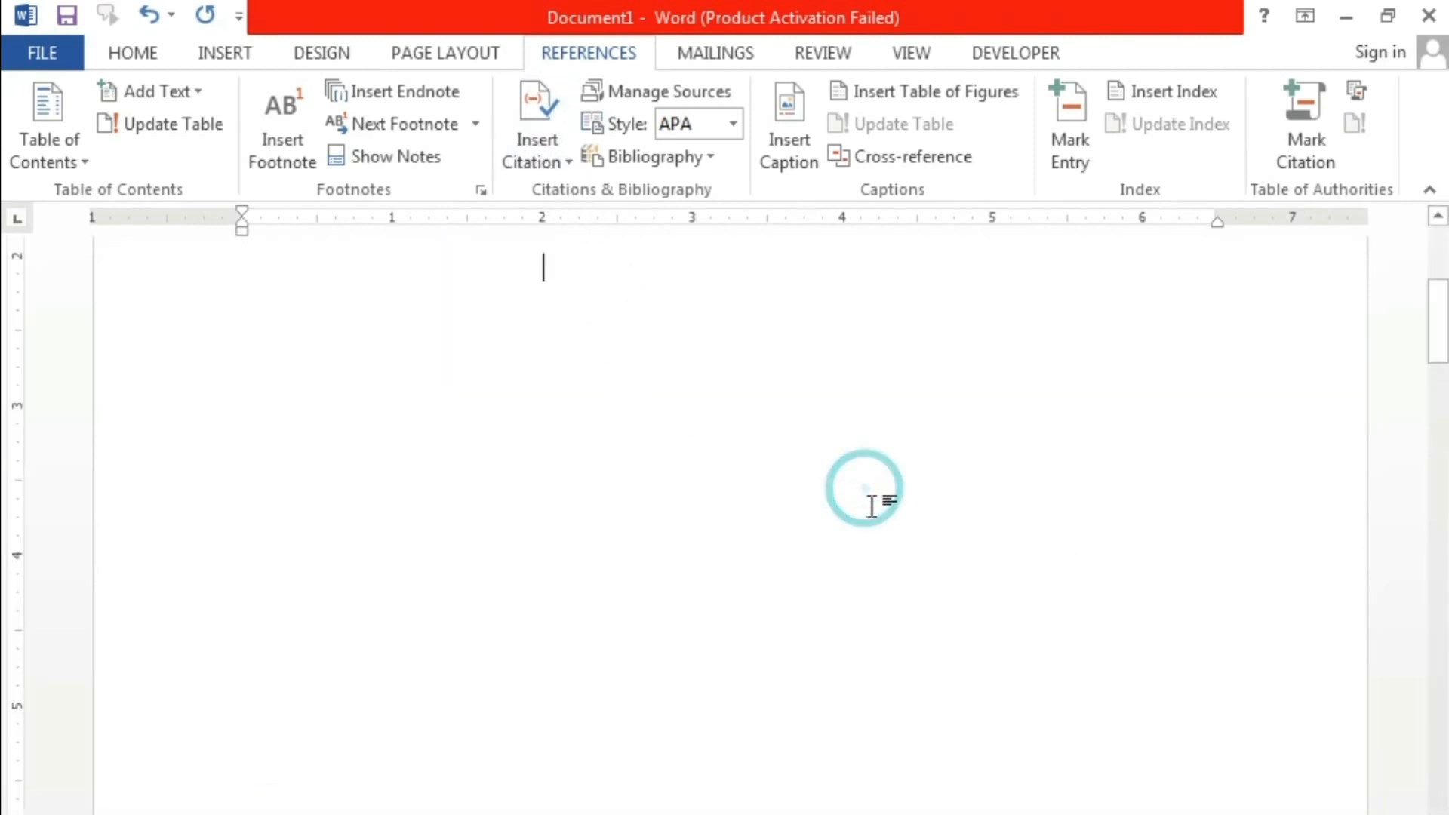
scroll(874, 508, "down", 6)
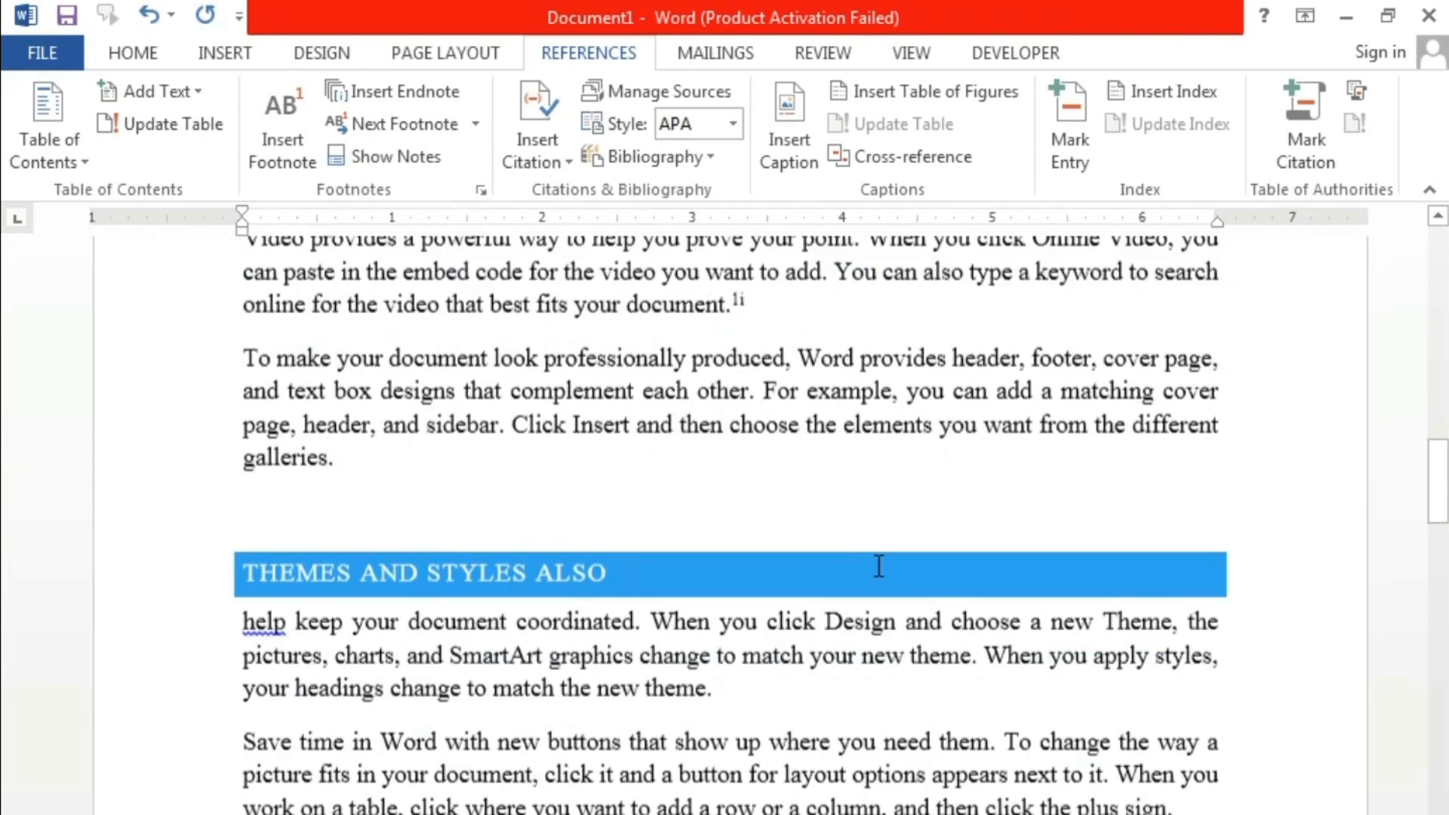
scroll(868, 573, "down", 3)
left_click(514, 604)
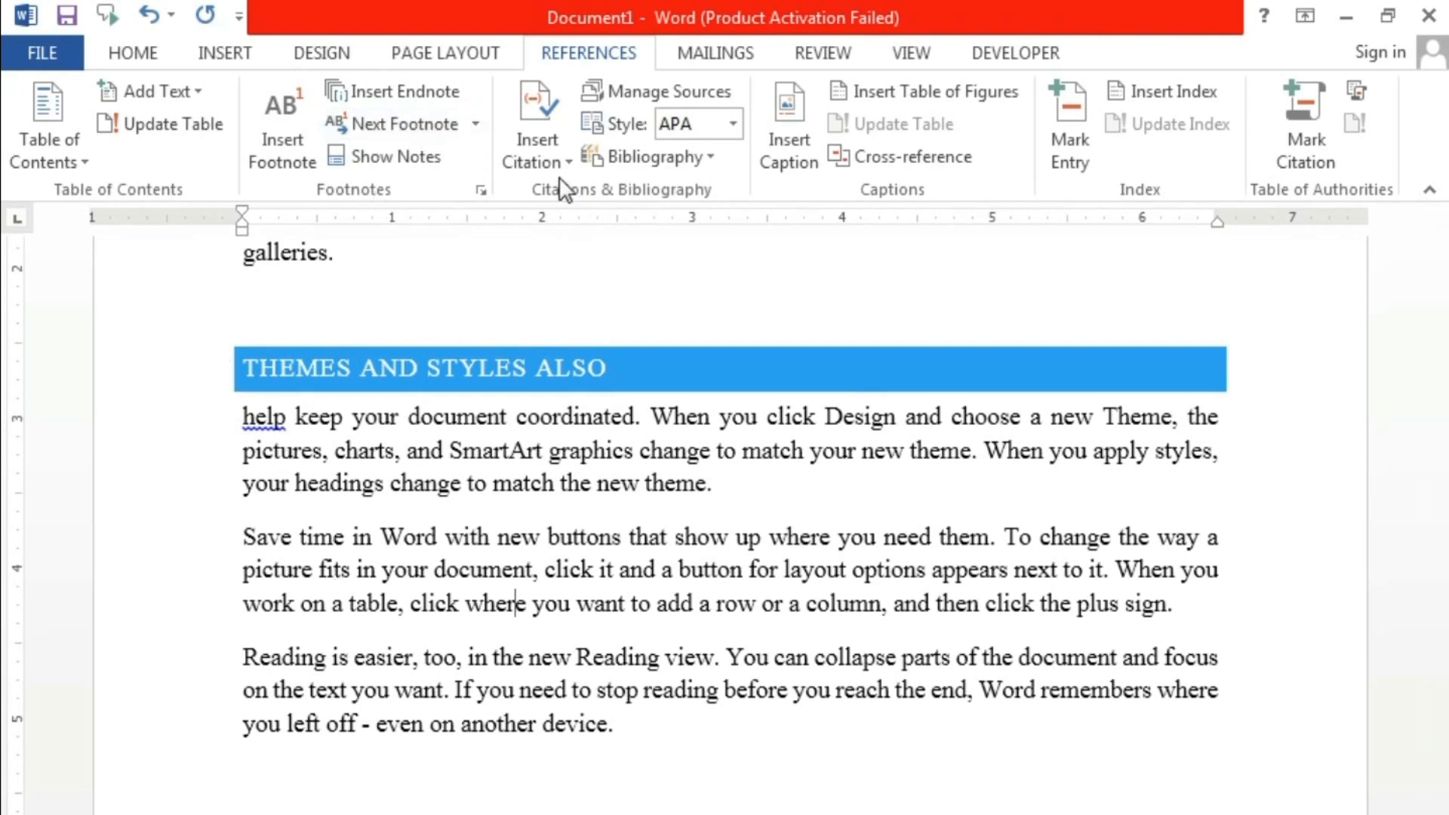
left_click(404, 608)
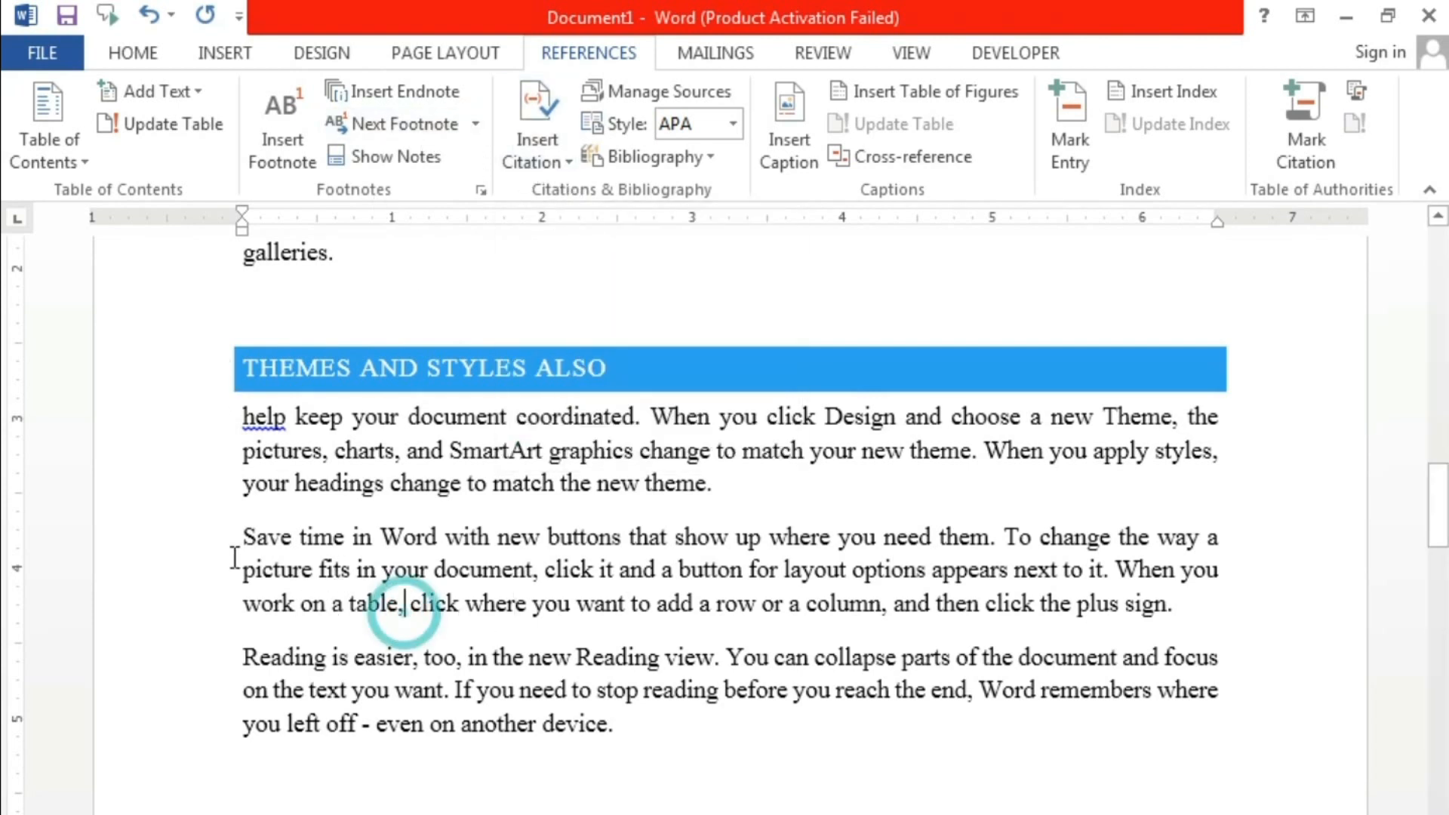
left_click(219, 545)
left_click_drag(302, 554, 994, 633)
left_click(447, 672)
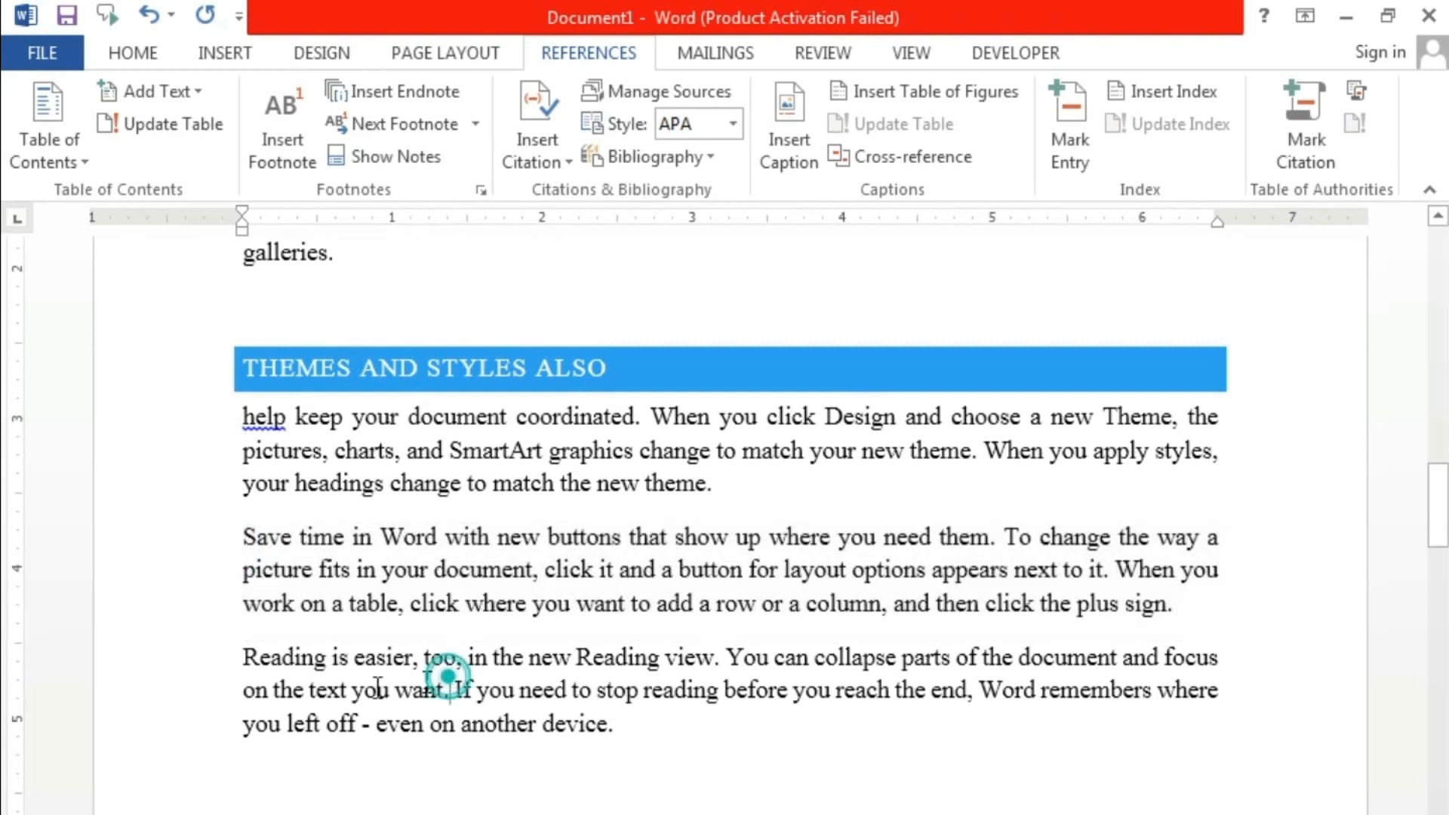
double_click(220, 664)
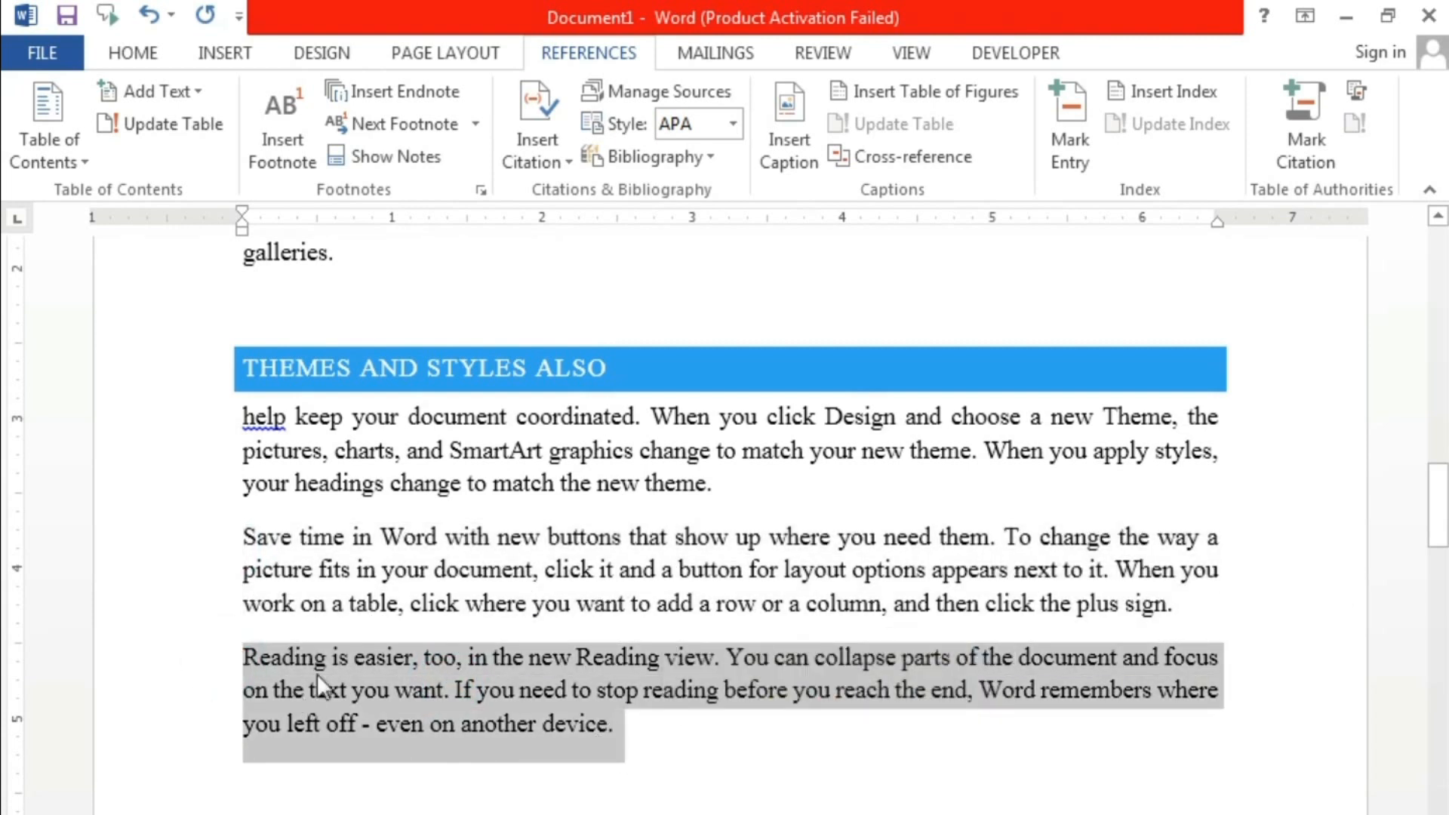
left_click(379, 777)
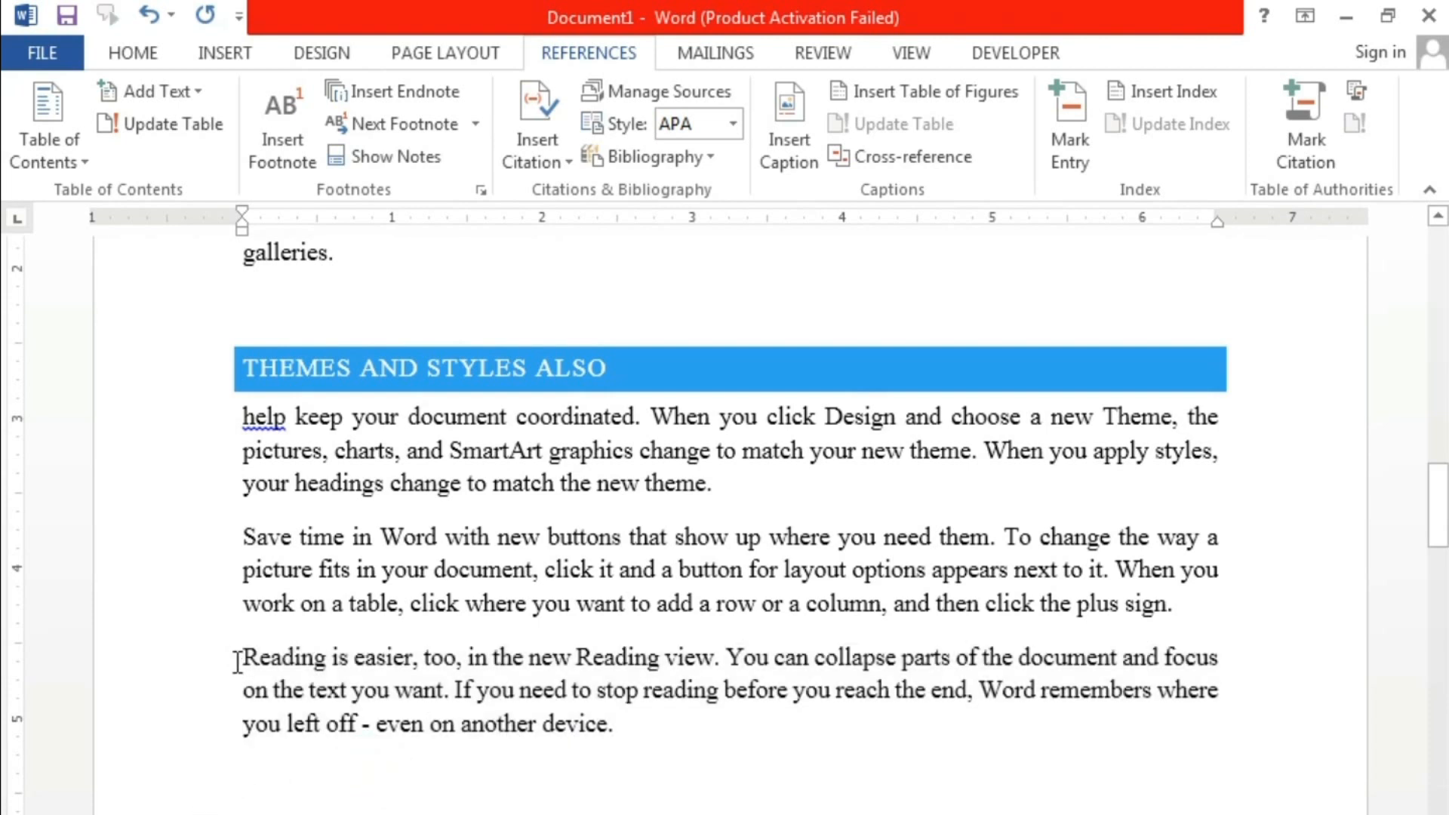
On the empty line below the last paragraph under THEMES AND STYLES ALSO, start a new citation source of type Book
left_click_drag(236, 663, 630, 757)
left_click(275, 786)
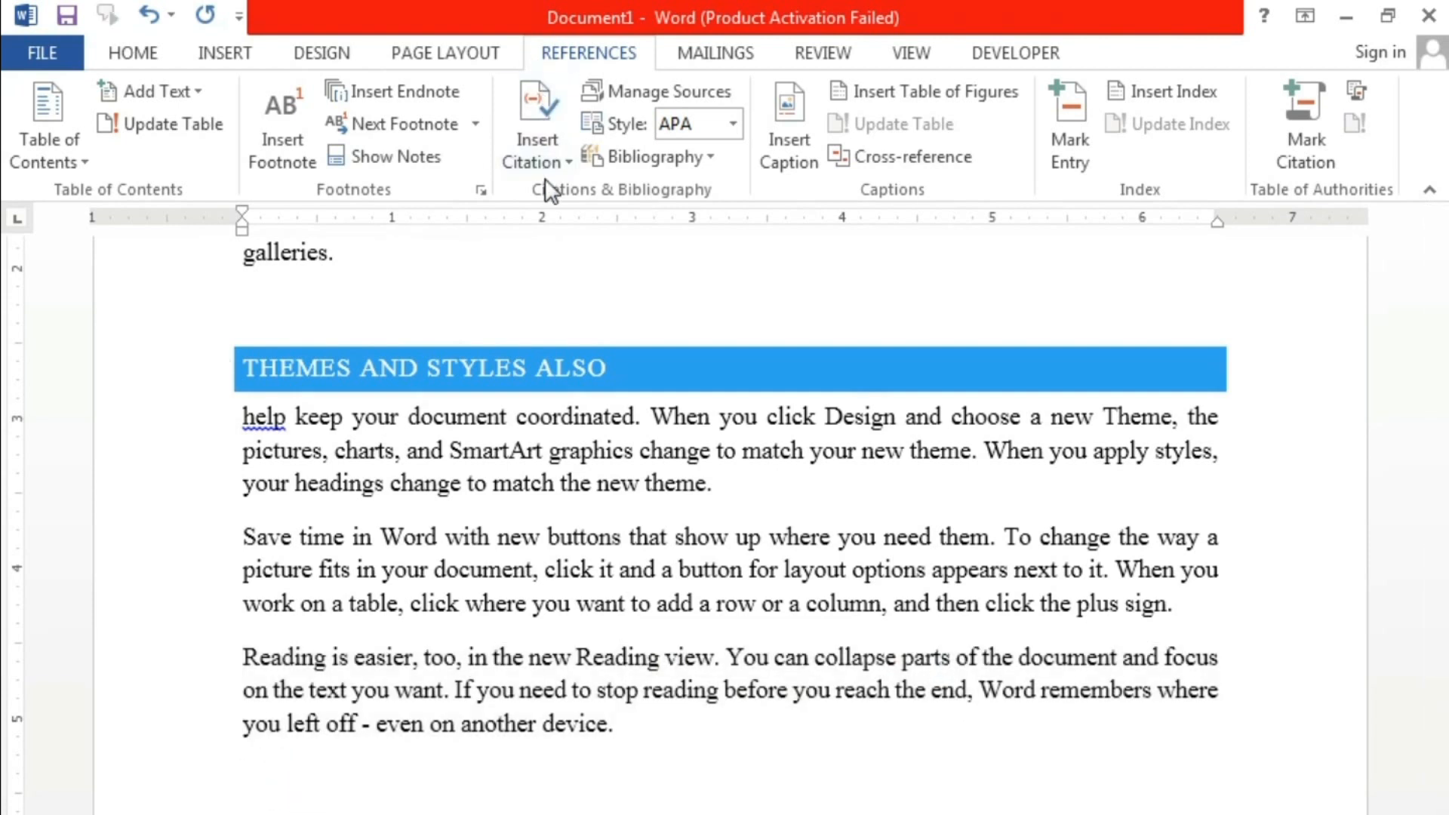
left_click(542, 143)
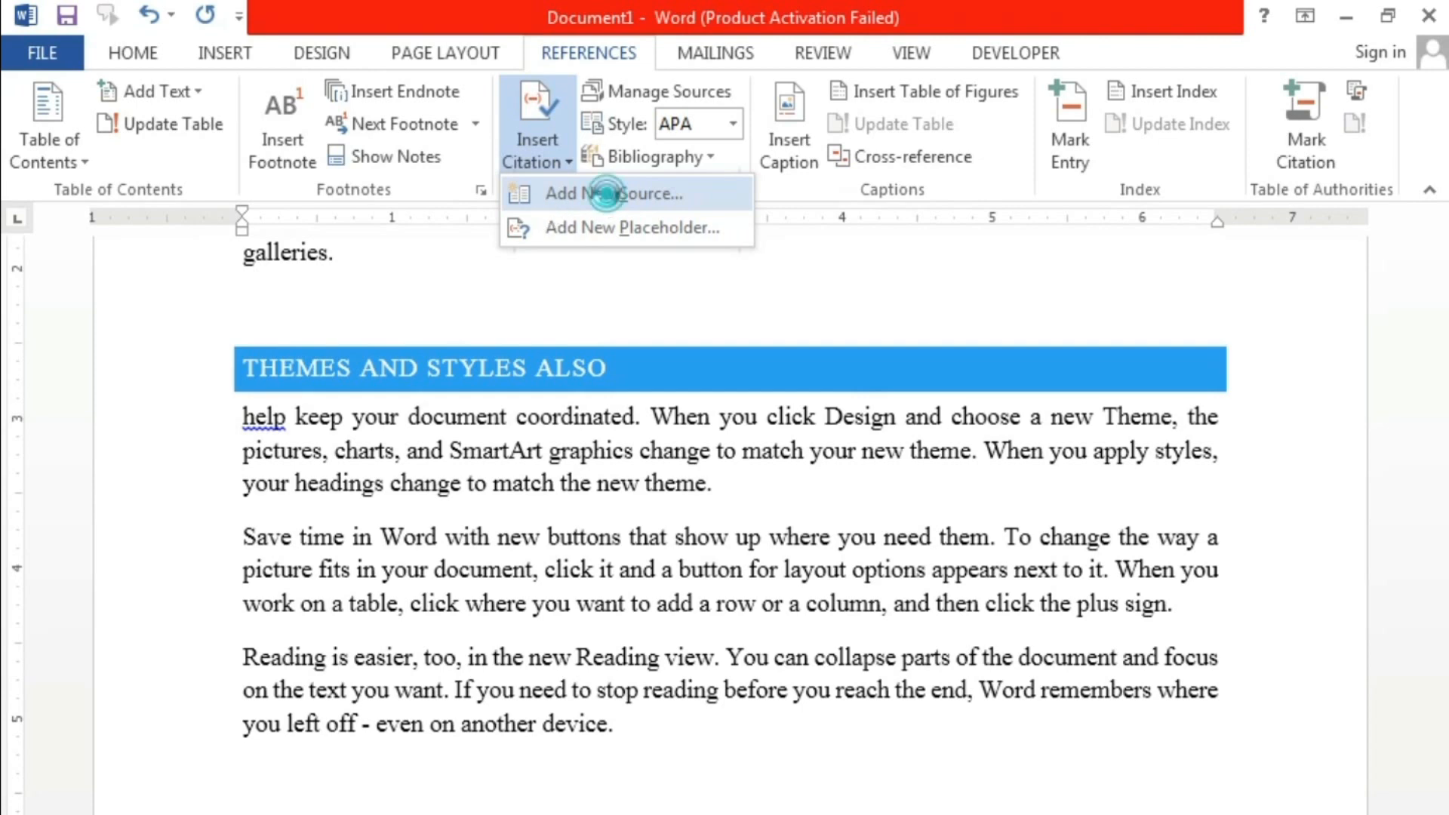
left_click(606, 194)
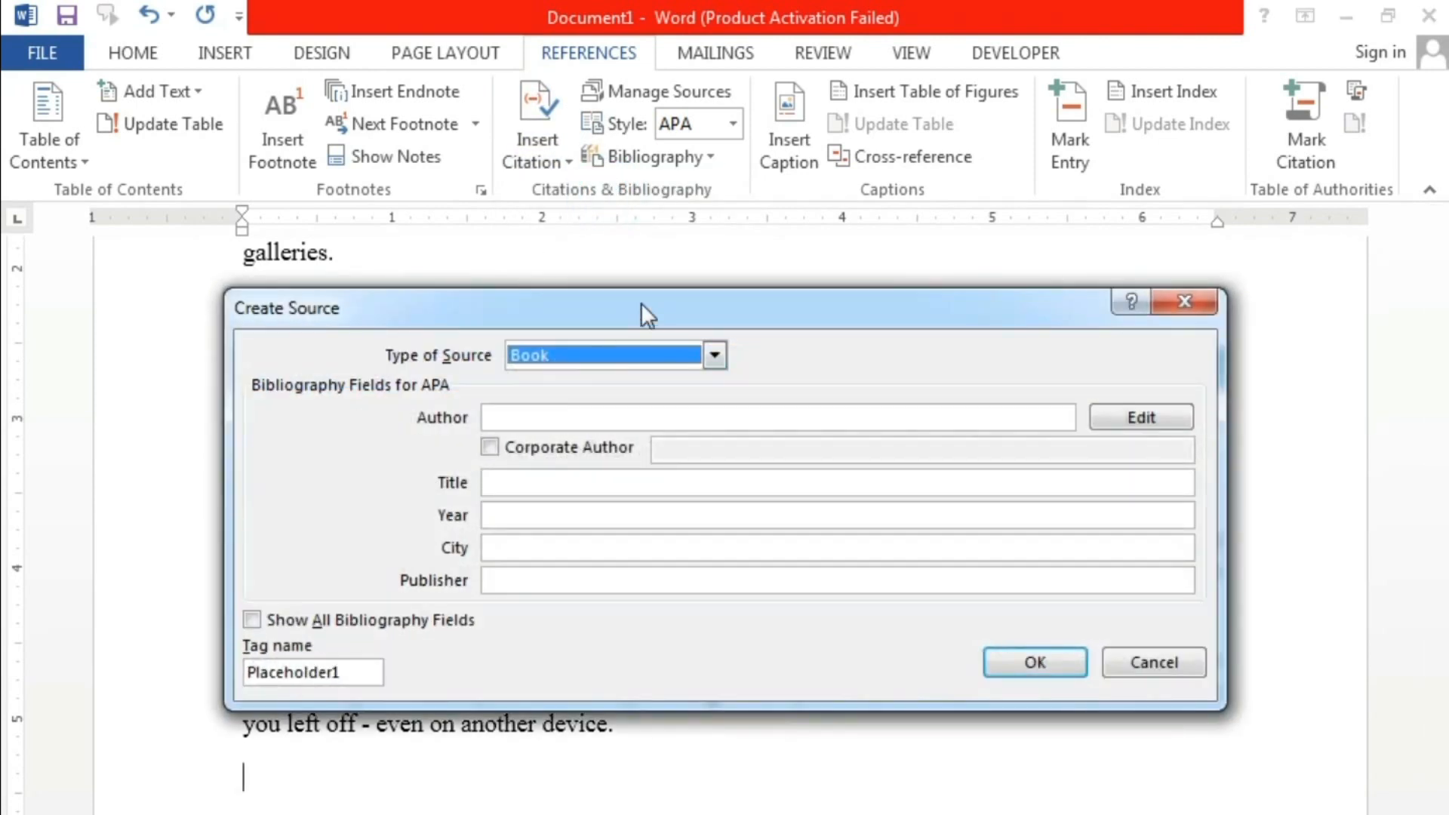
left_click_drag(641, 303, 921, 199)
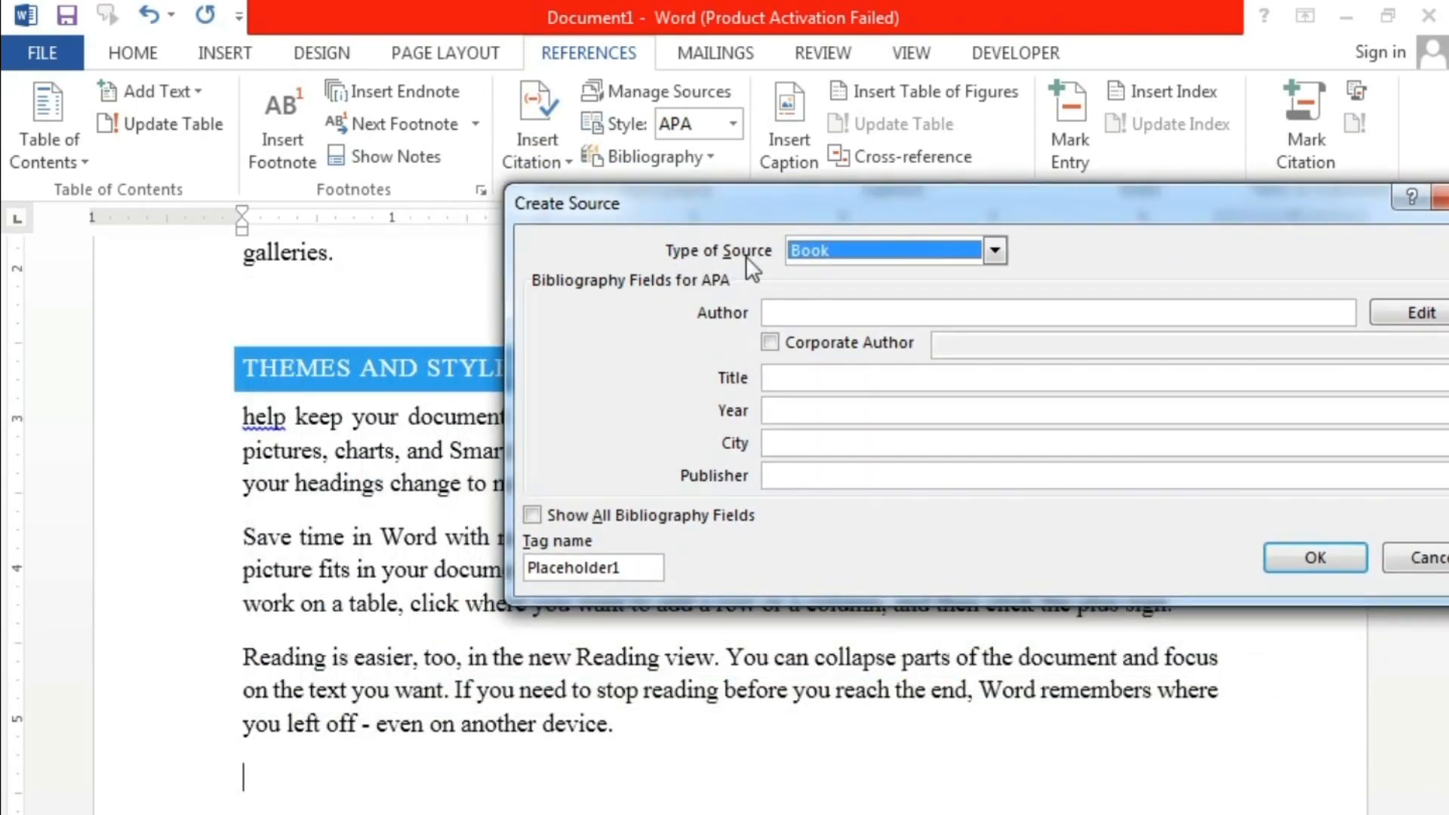
left_click(990, 259)
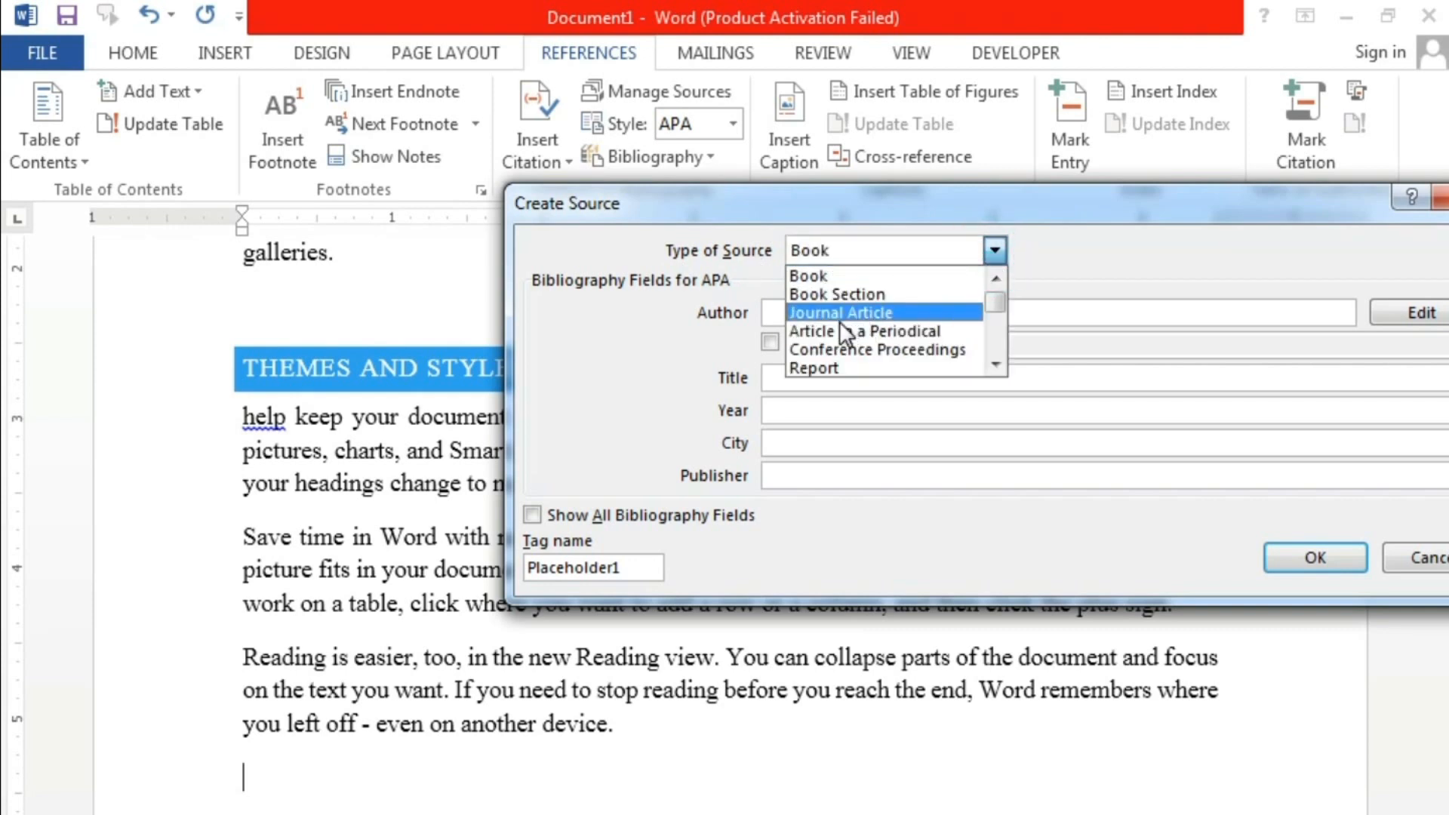
left_click_drag(996, 365, 996, 278)
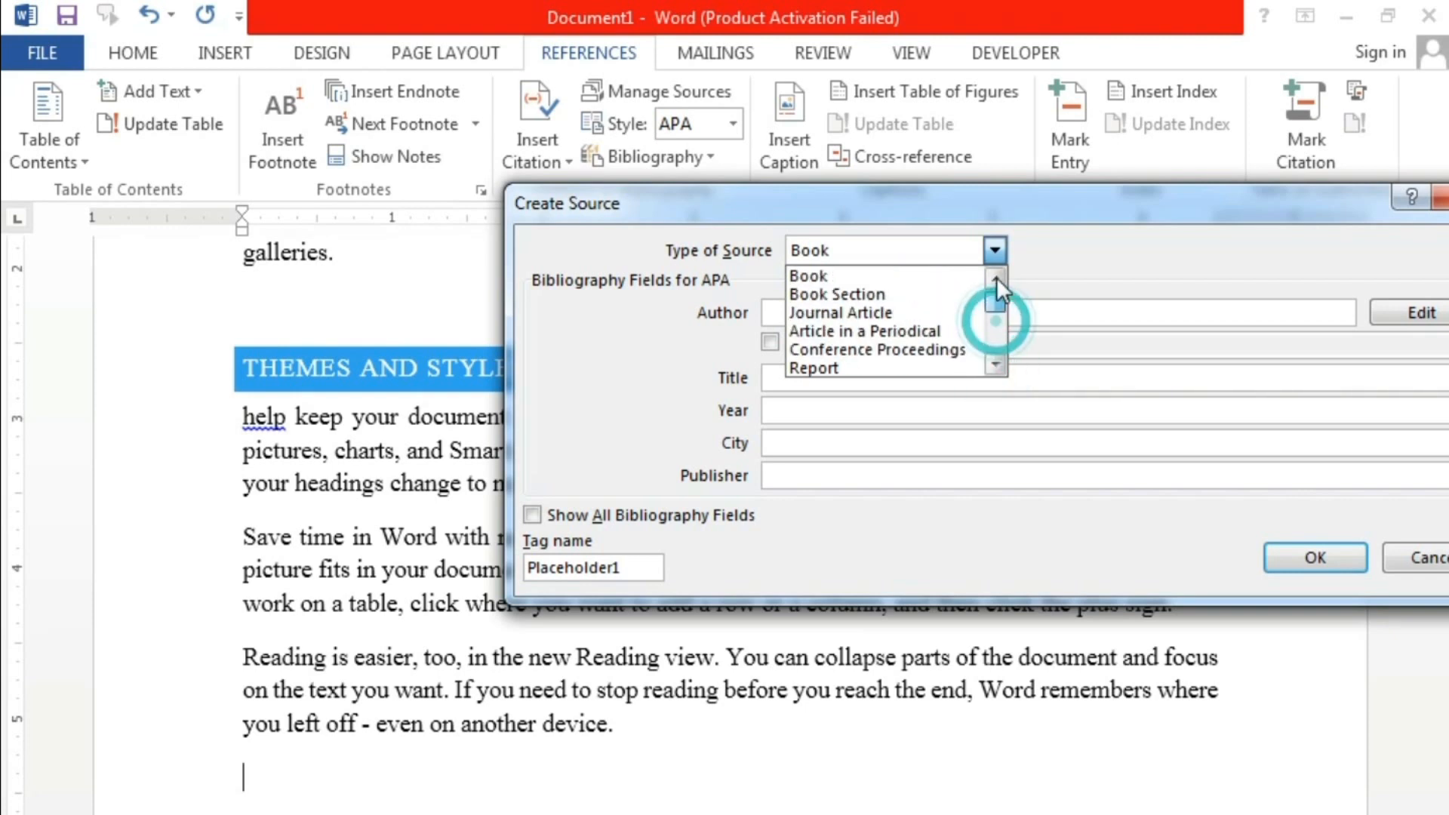
left_click(813, 270)
Enter the author's name and the title "English Communication" for the new book source
left_click(849, 311)
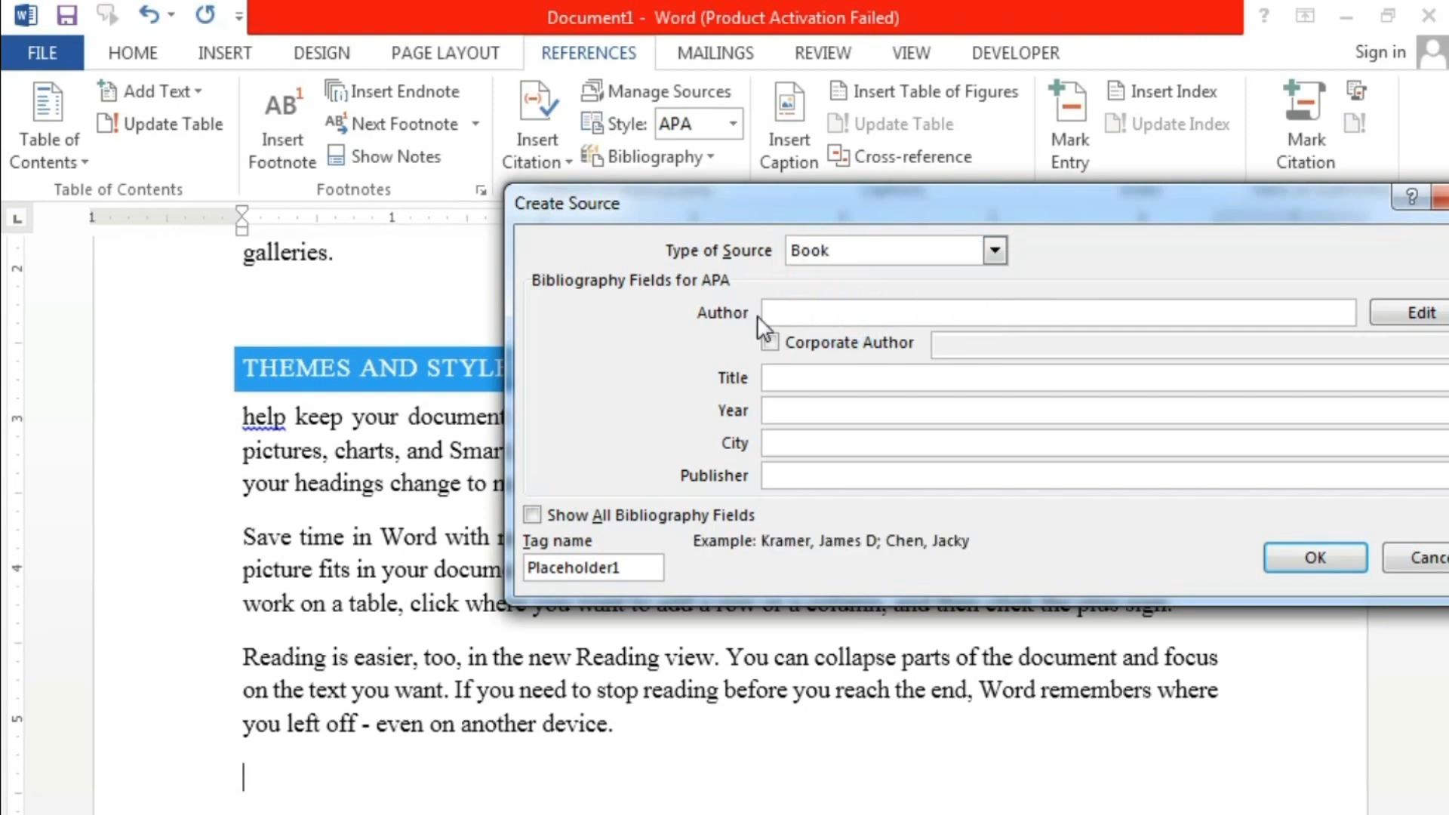
type("Ahmed")
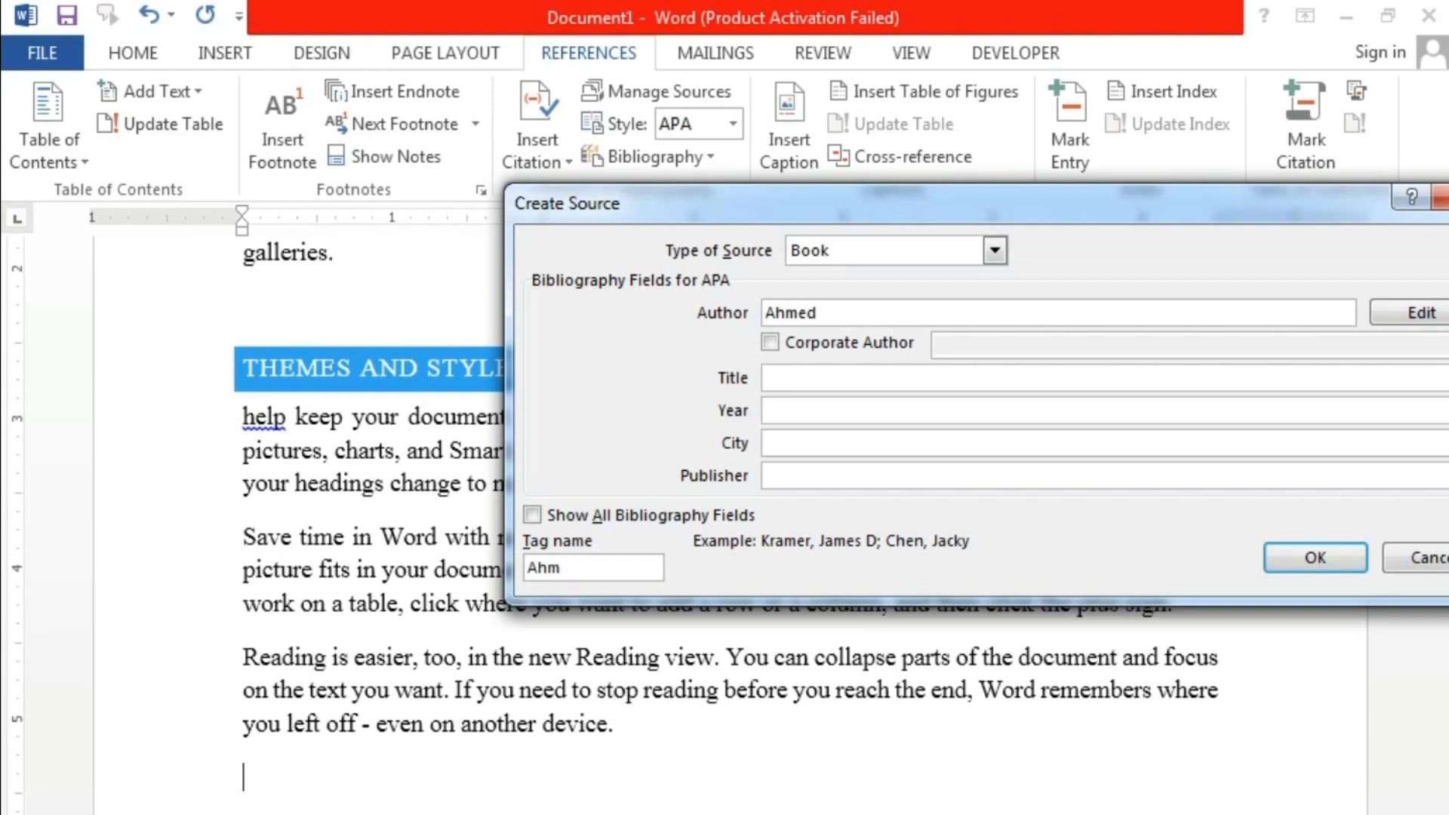
key("Tab")
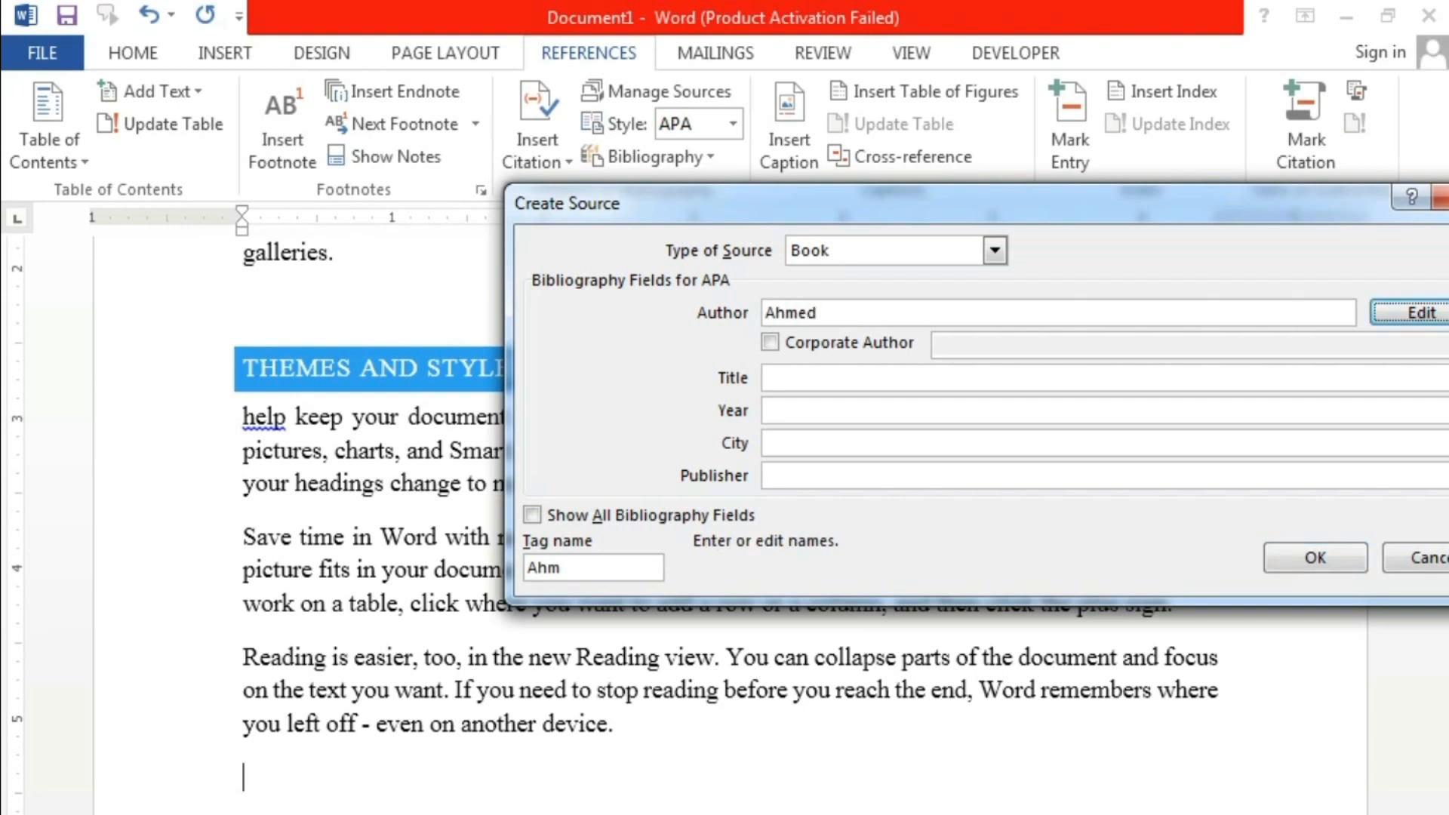
left_click(841, 378)
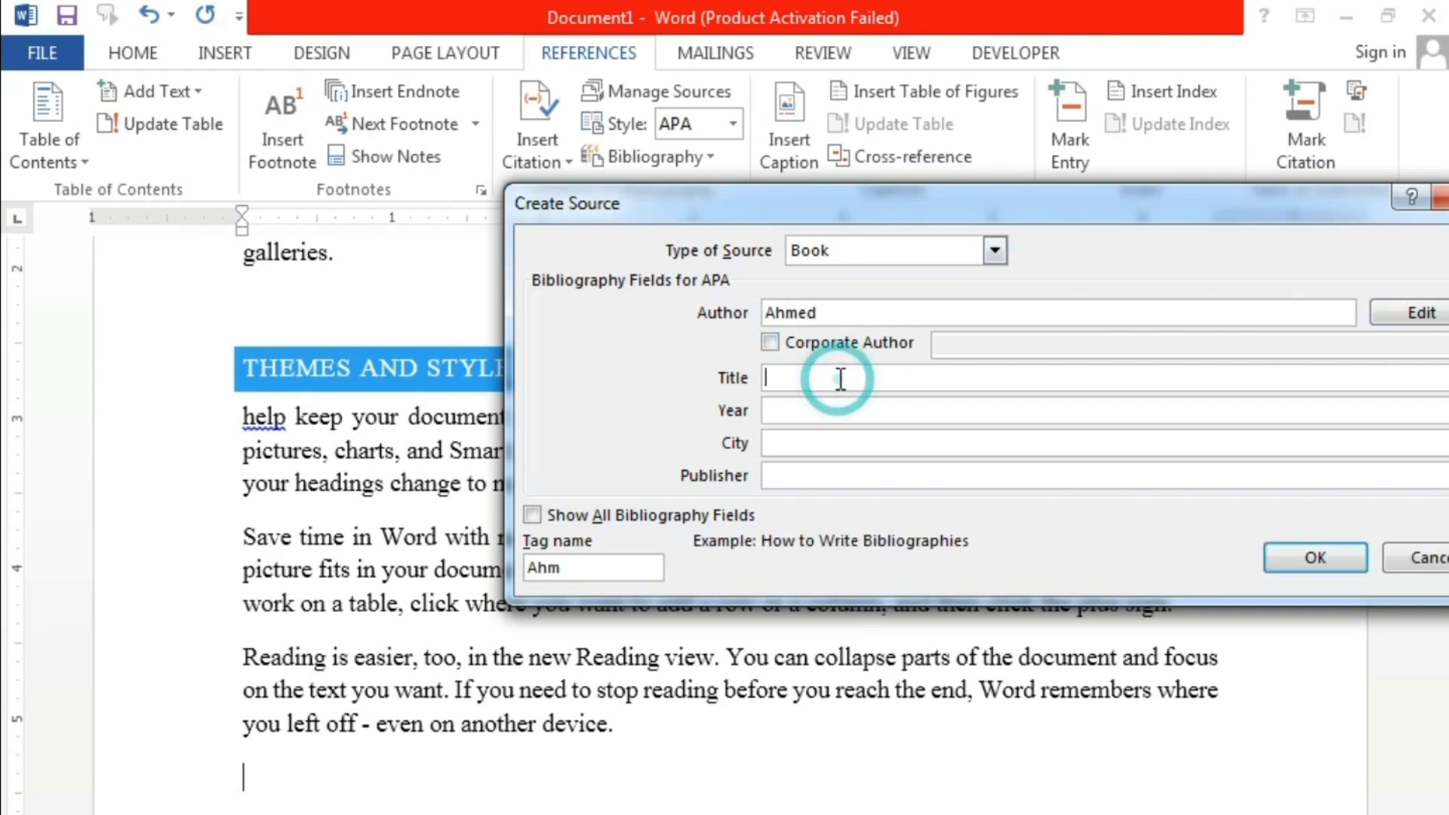
type("English")
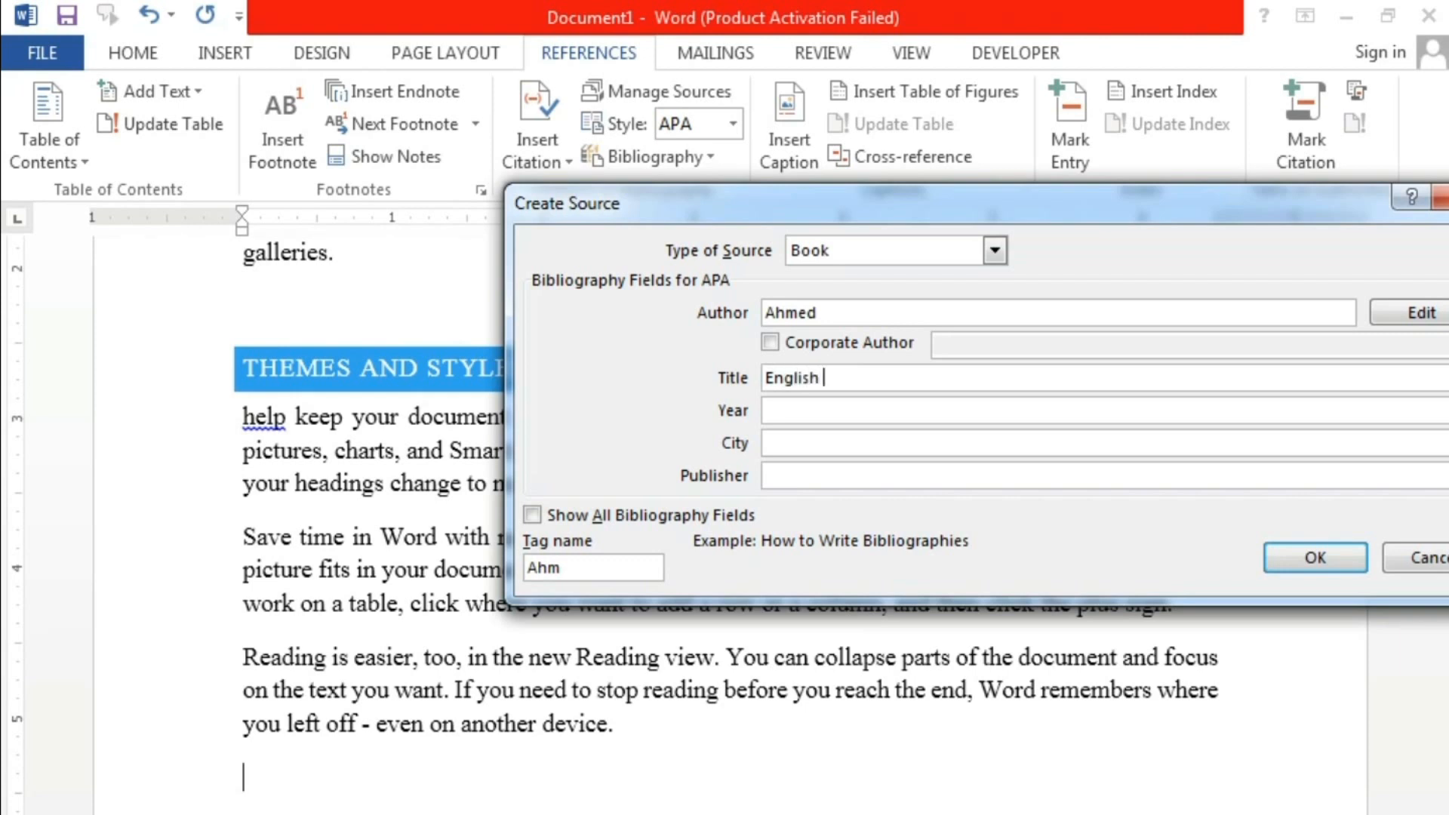
type(" Communication")
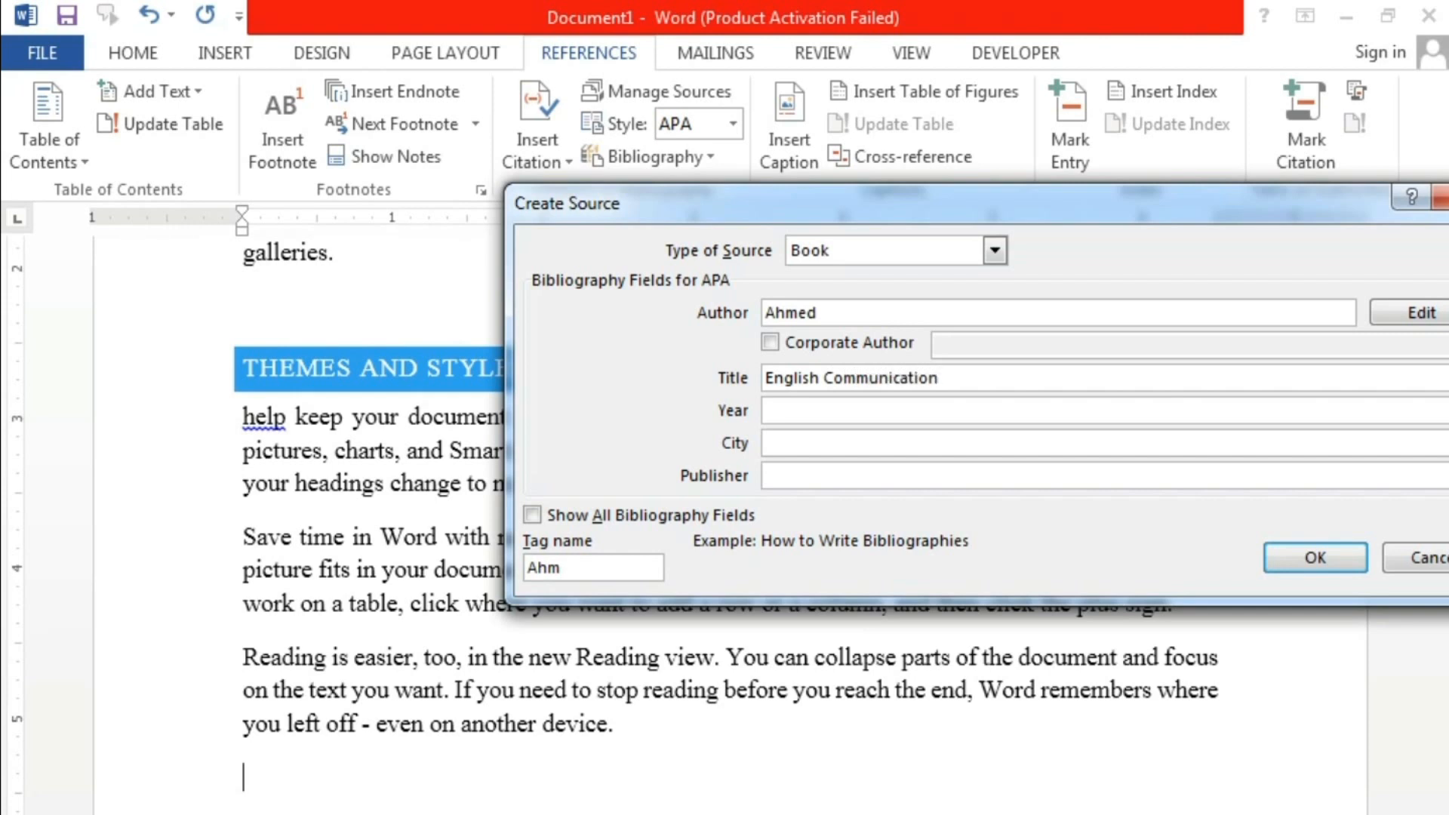
Set the source's year to 2014, city to Lahore and publisher to Ahmed Academy, and insert its citation
key("Tab")
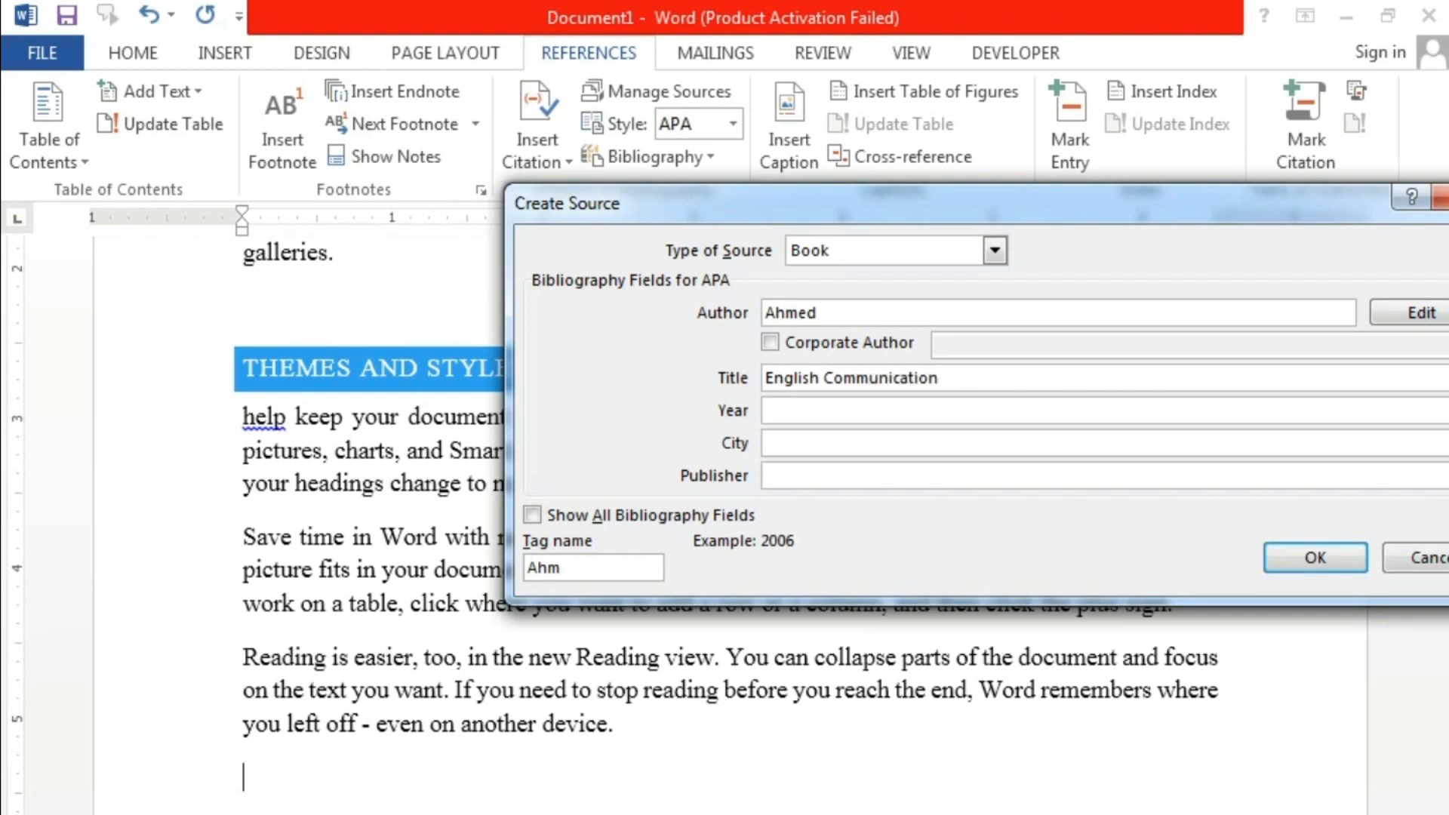
type("2014")
key("Tab")
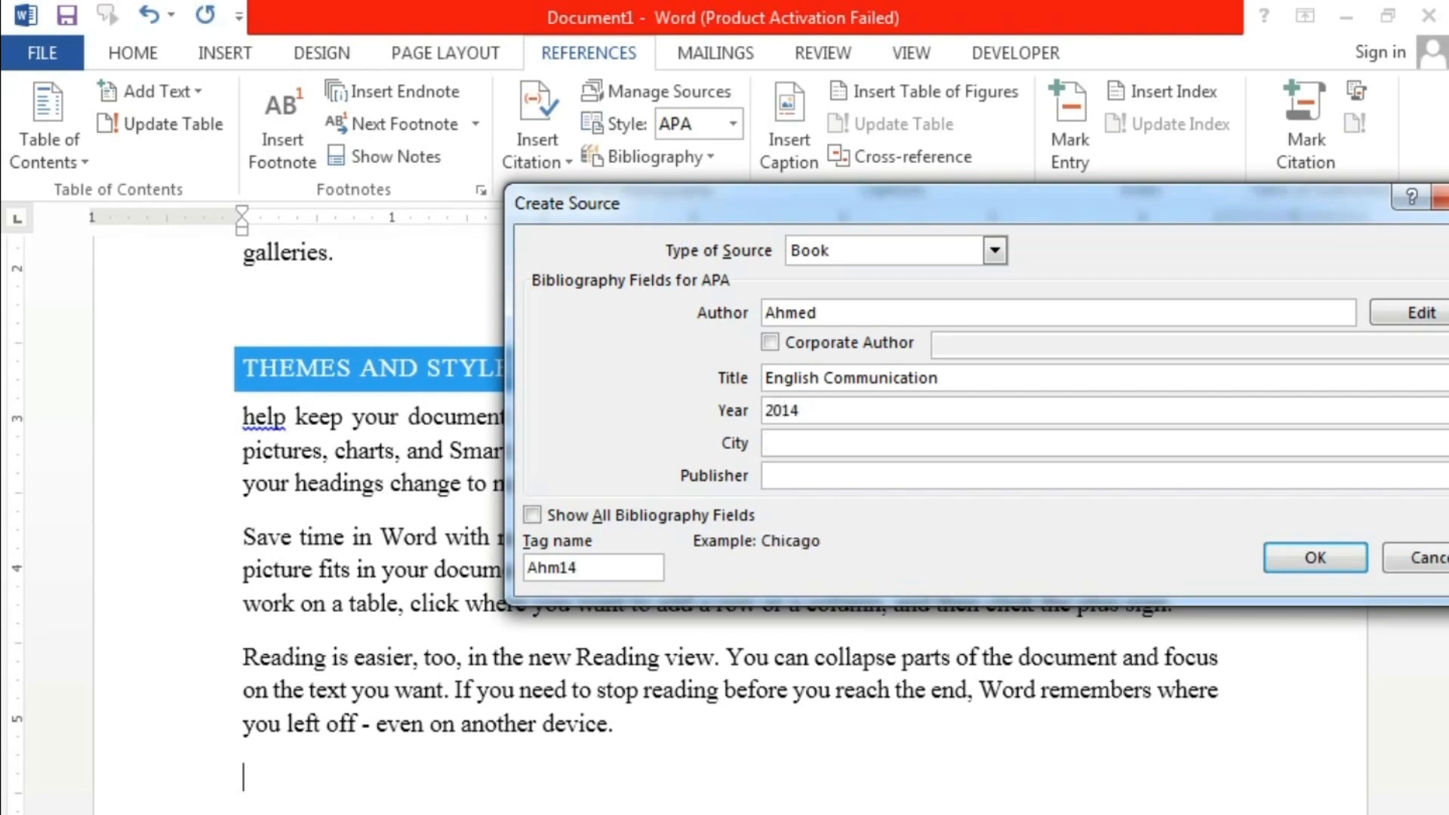
type("Lahore")
key("Tab")
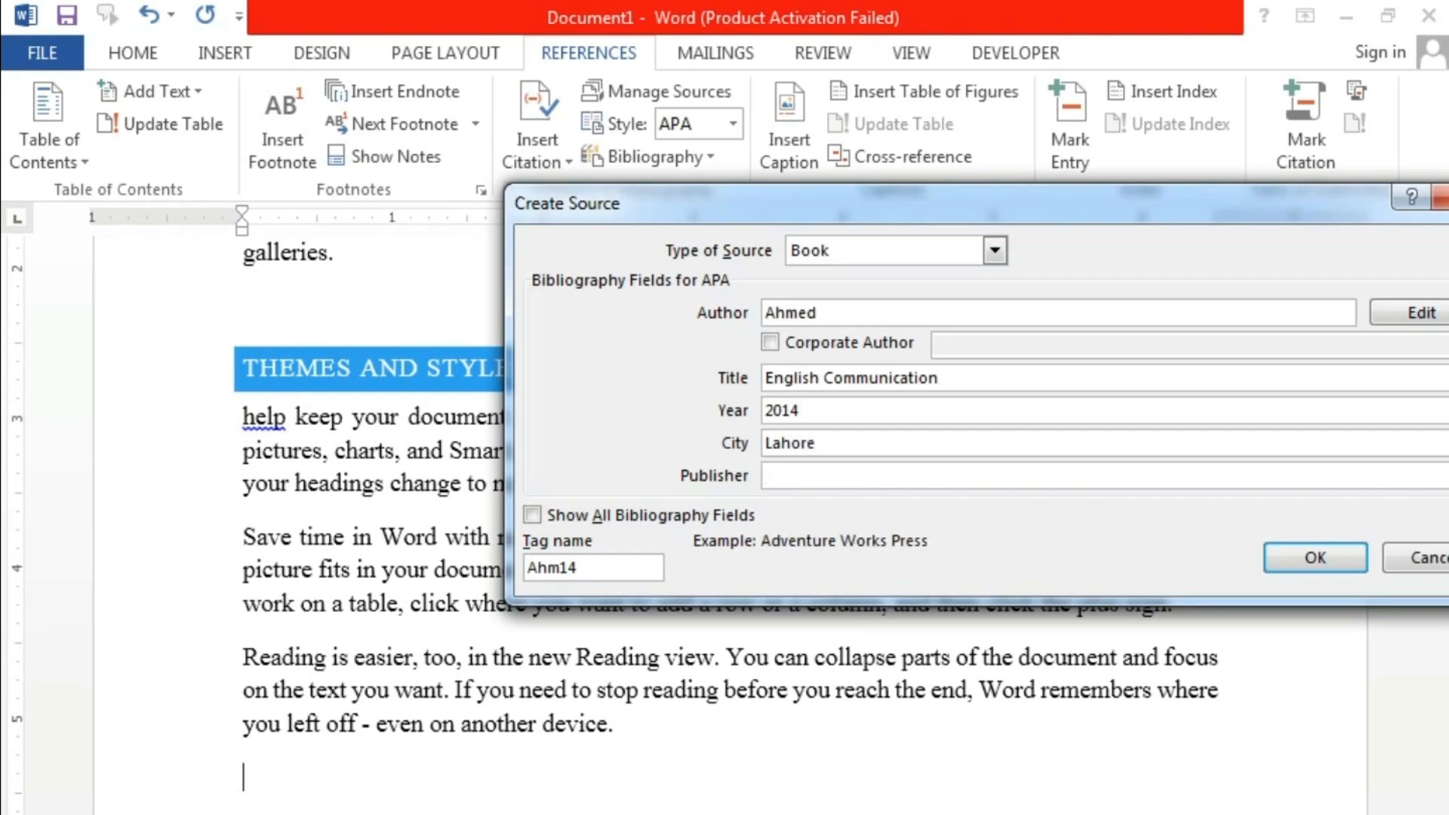
type("Ahmed Academy")
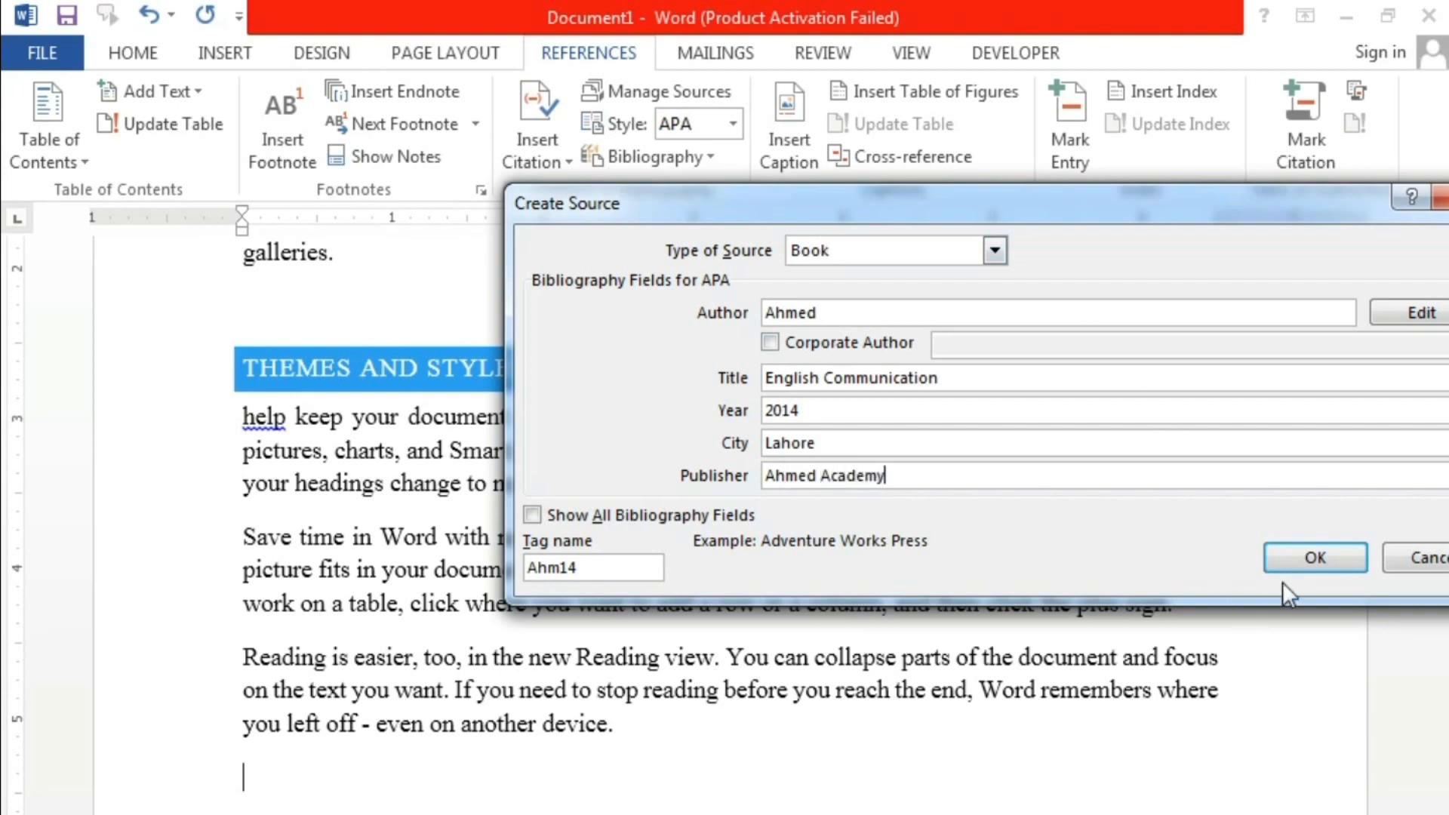
left_click(1284, 561)
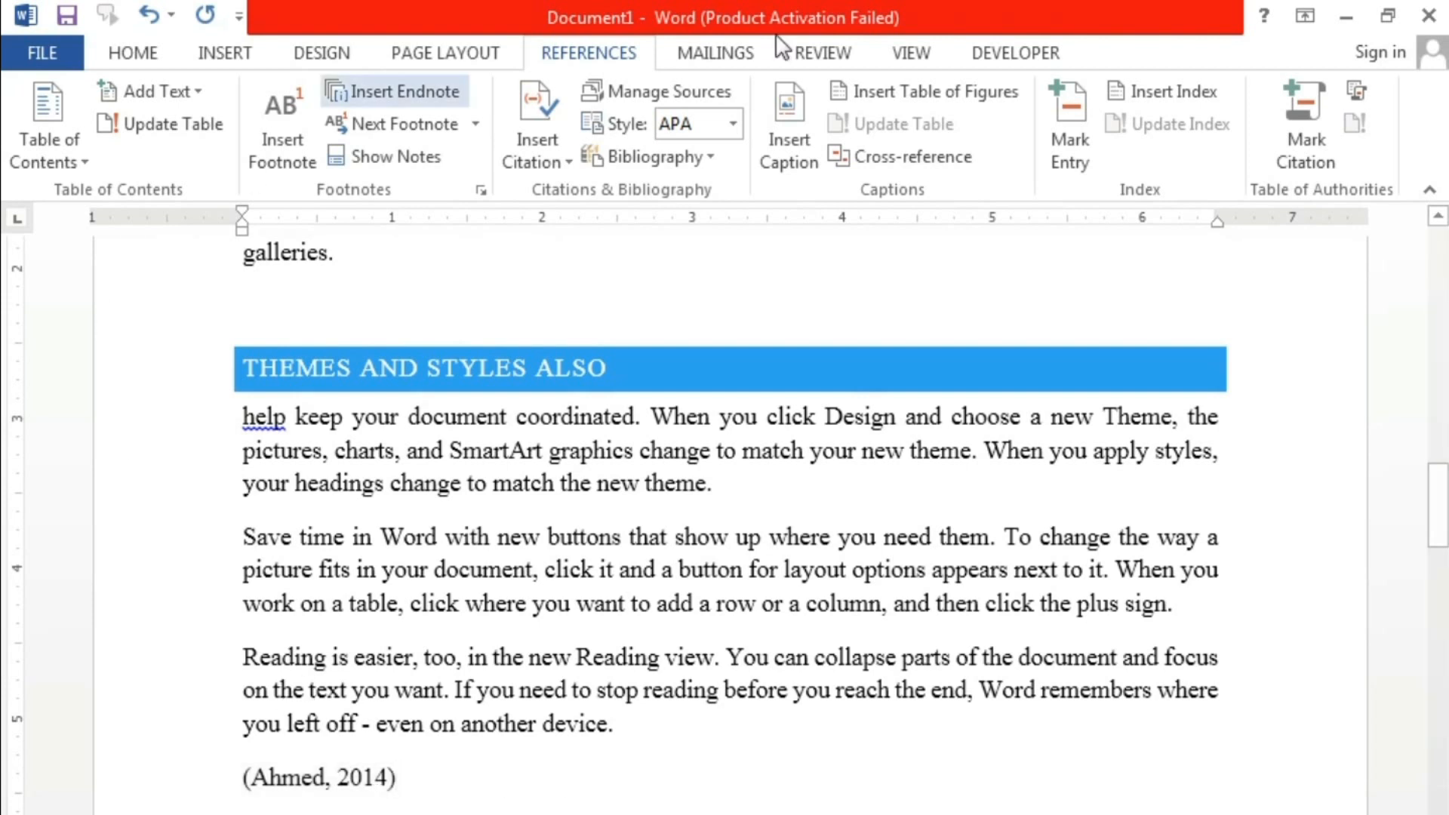
Review the English Communication source and its APA preview in the Source Manager, then close it
left_click(647, 93)
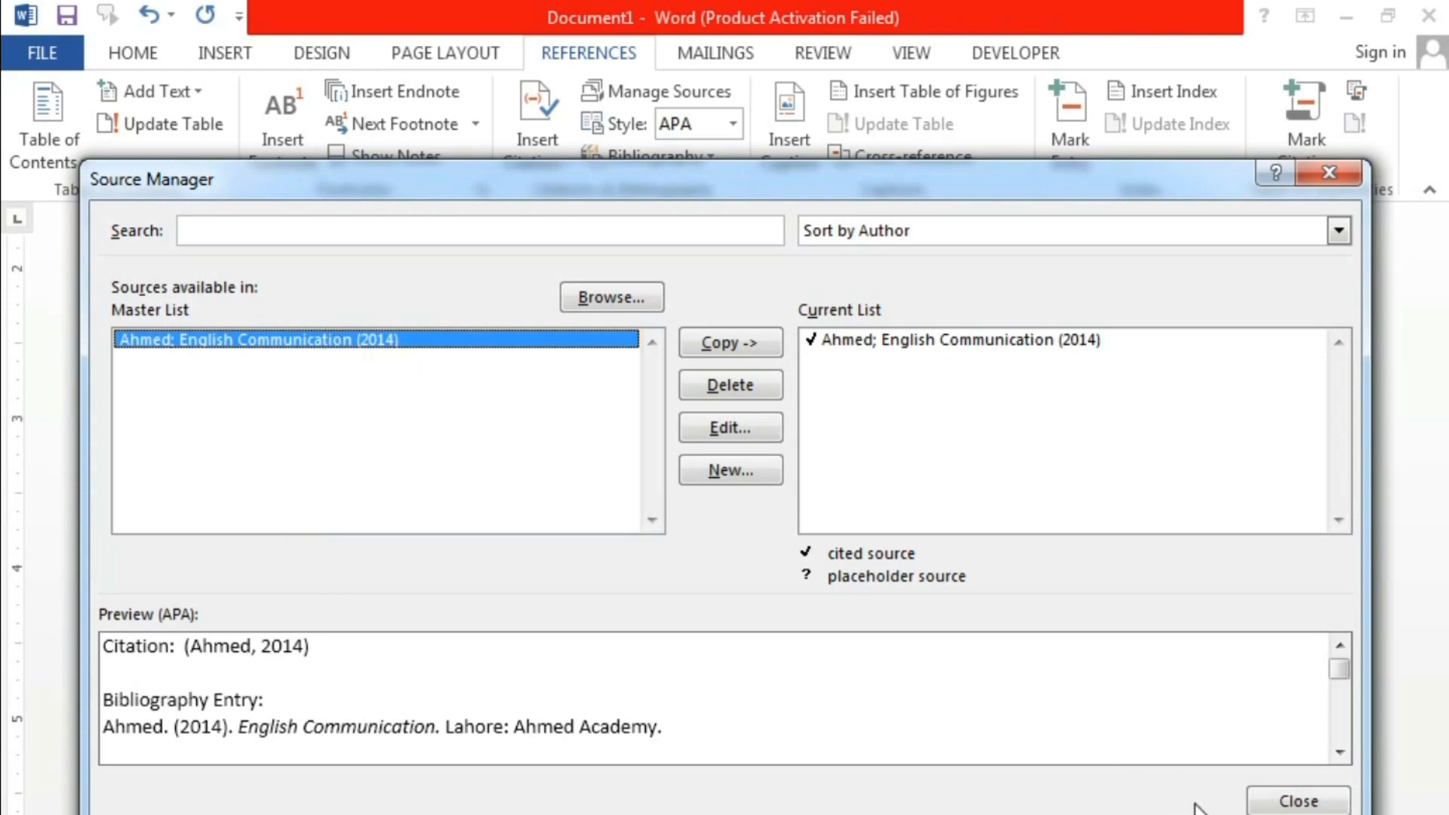
left_click(1329, 173)
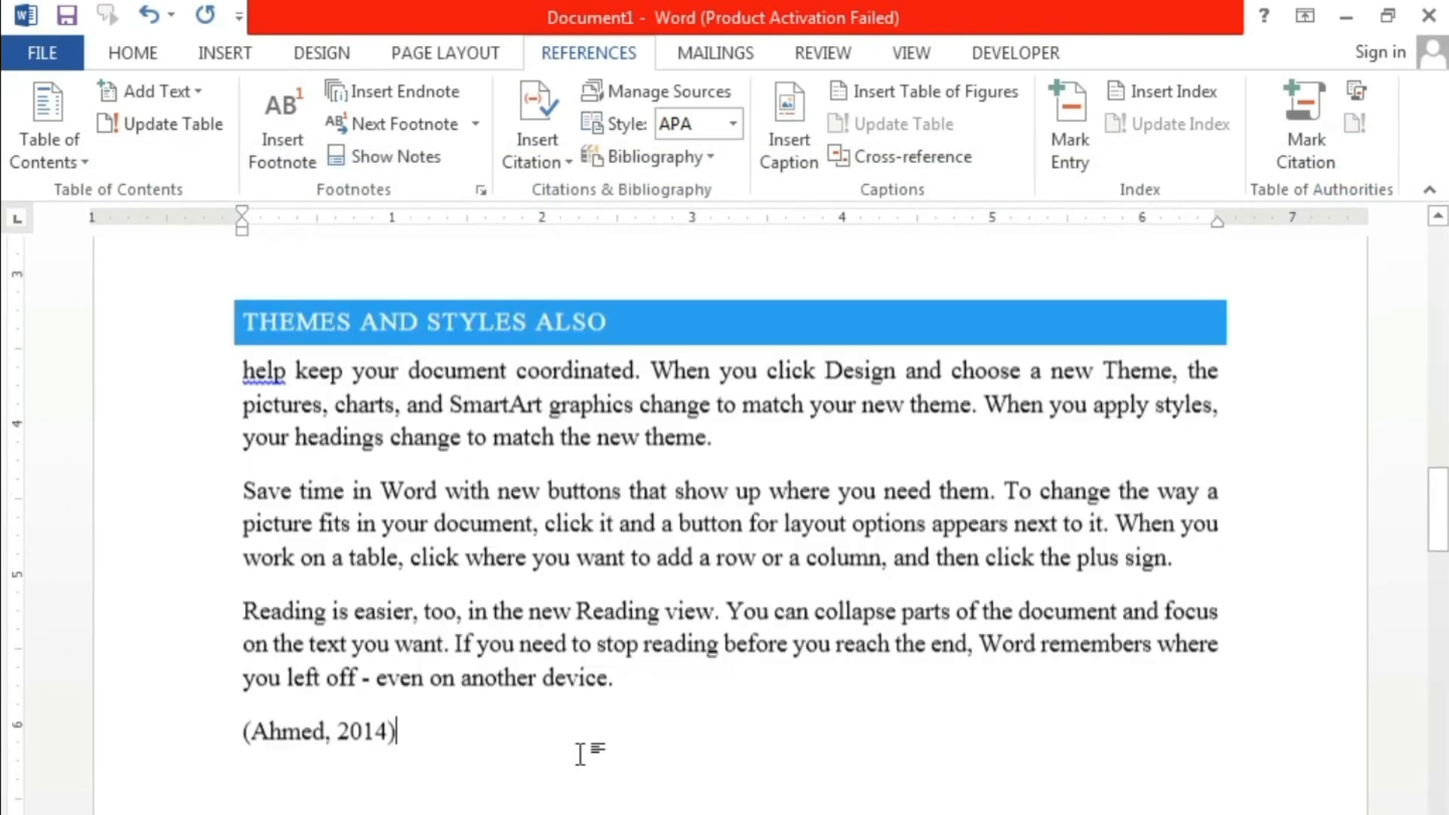
Add an empty line after the first KEYBOARD paragraph and start a new citation source there
scroll(580, 753, "down", 15)
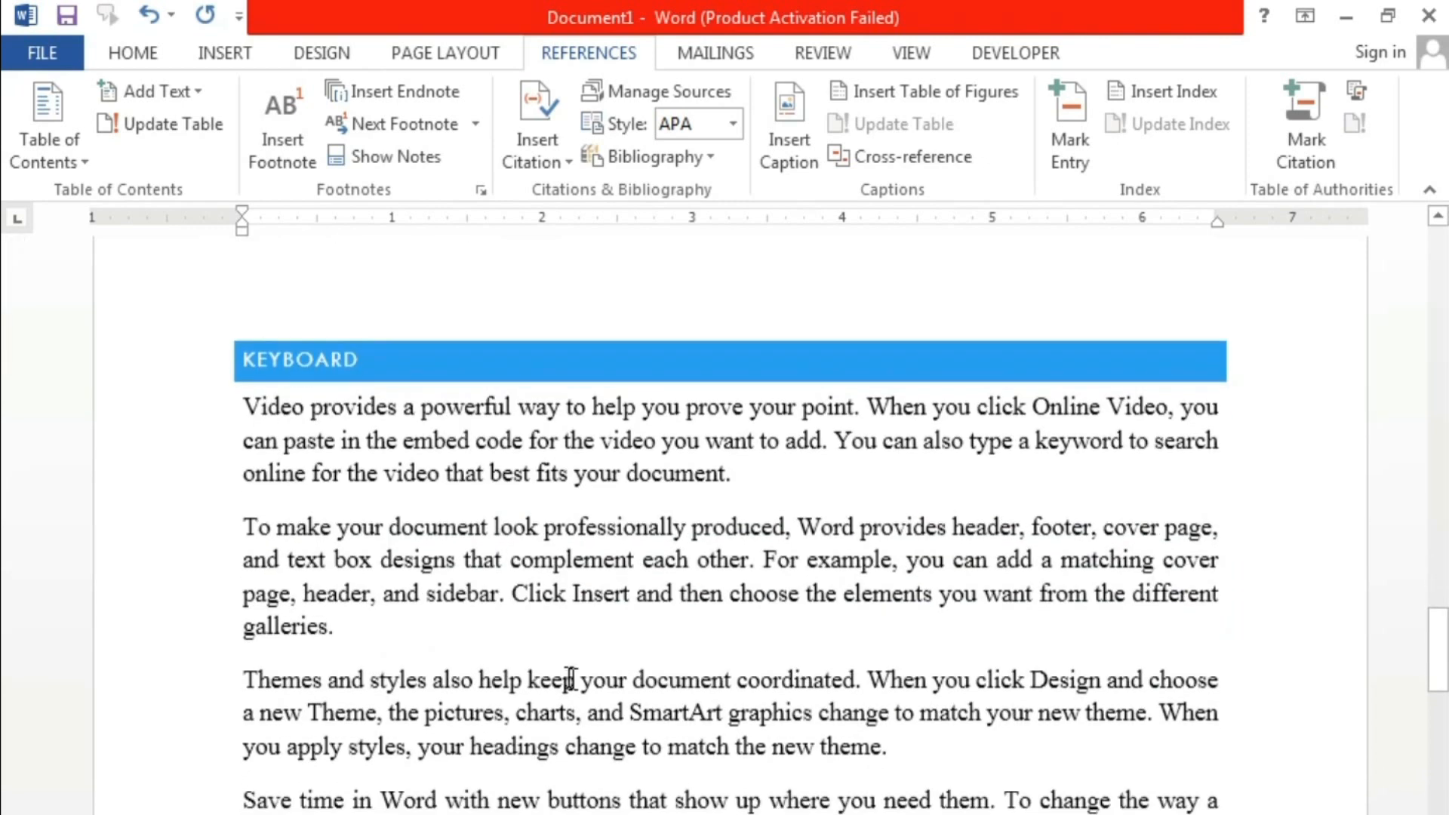
left_click(743, 476)
key("Return")
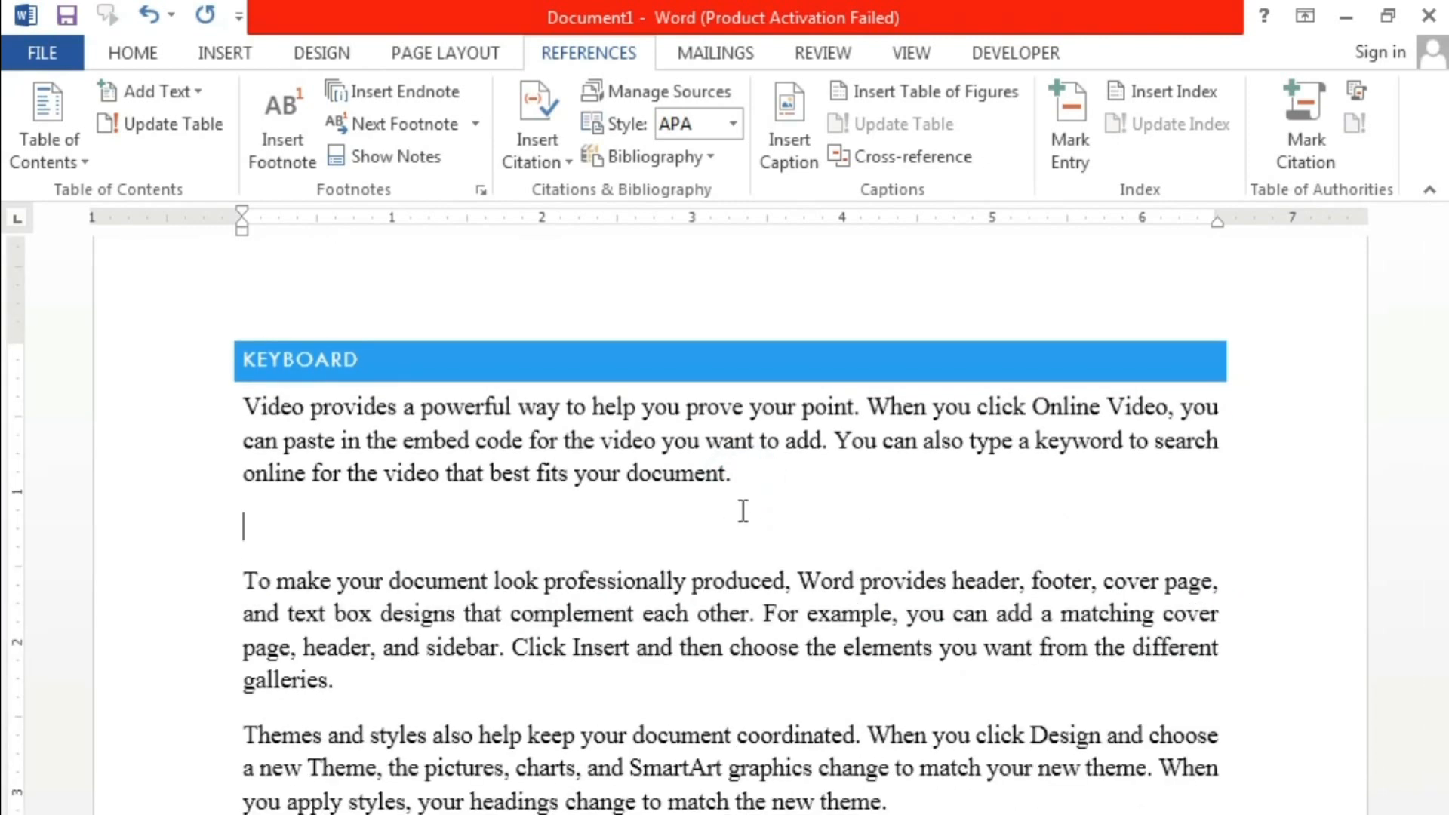
left_click(527, 134)
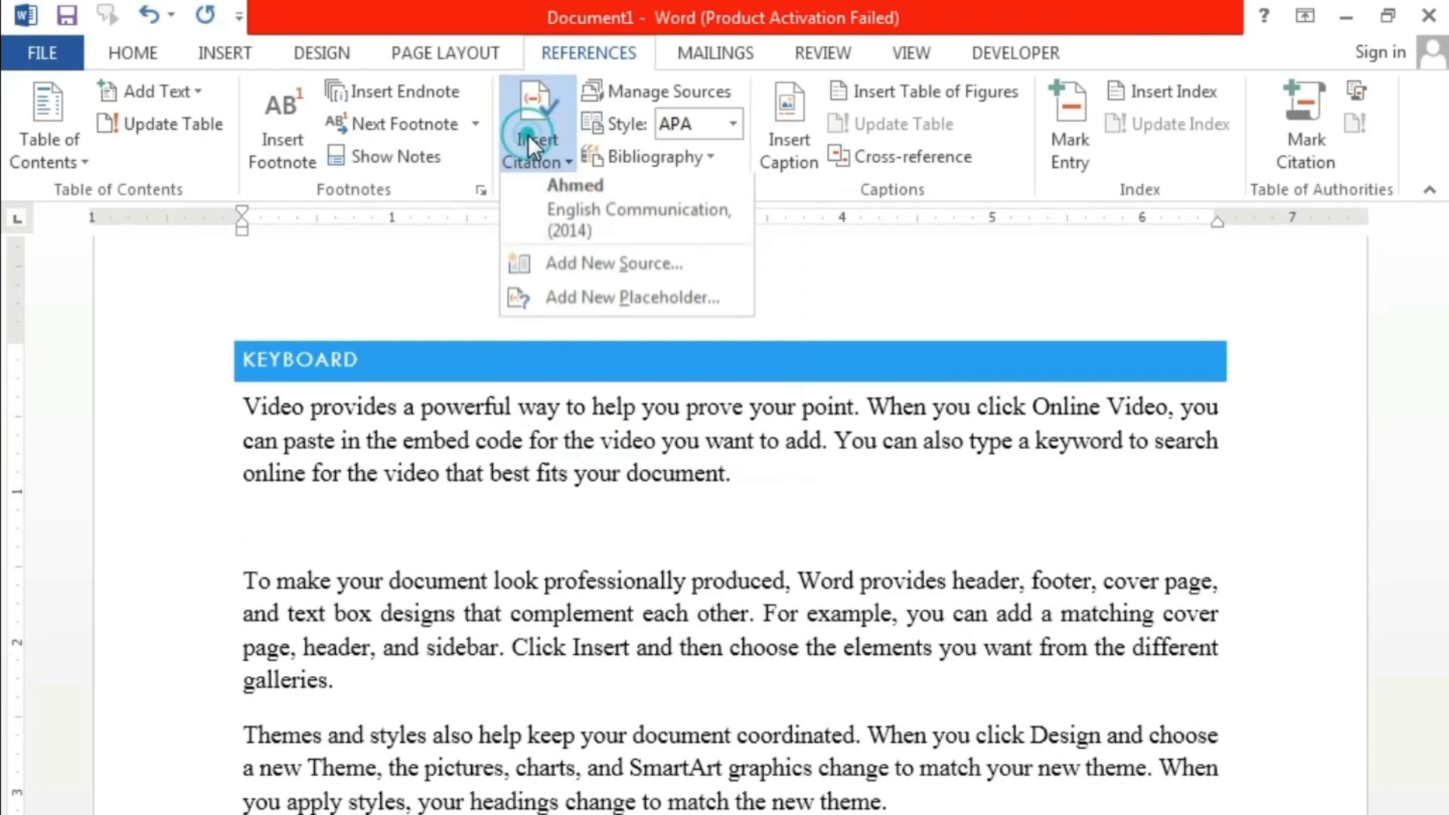
left_click(596, 262)
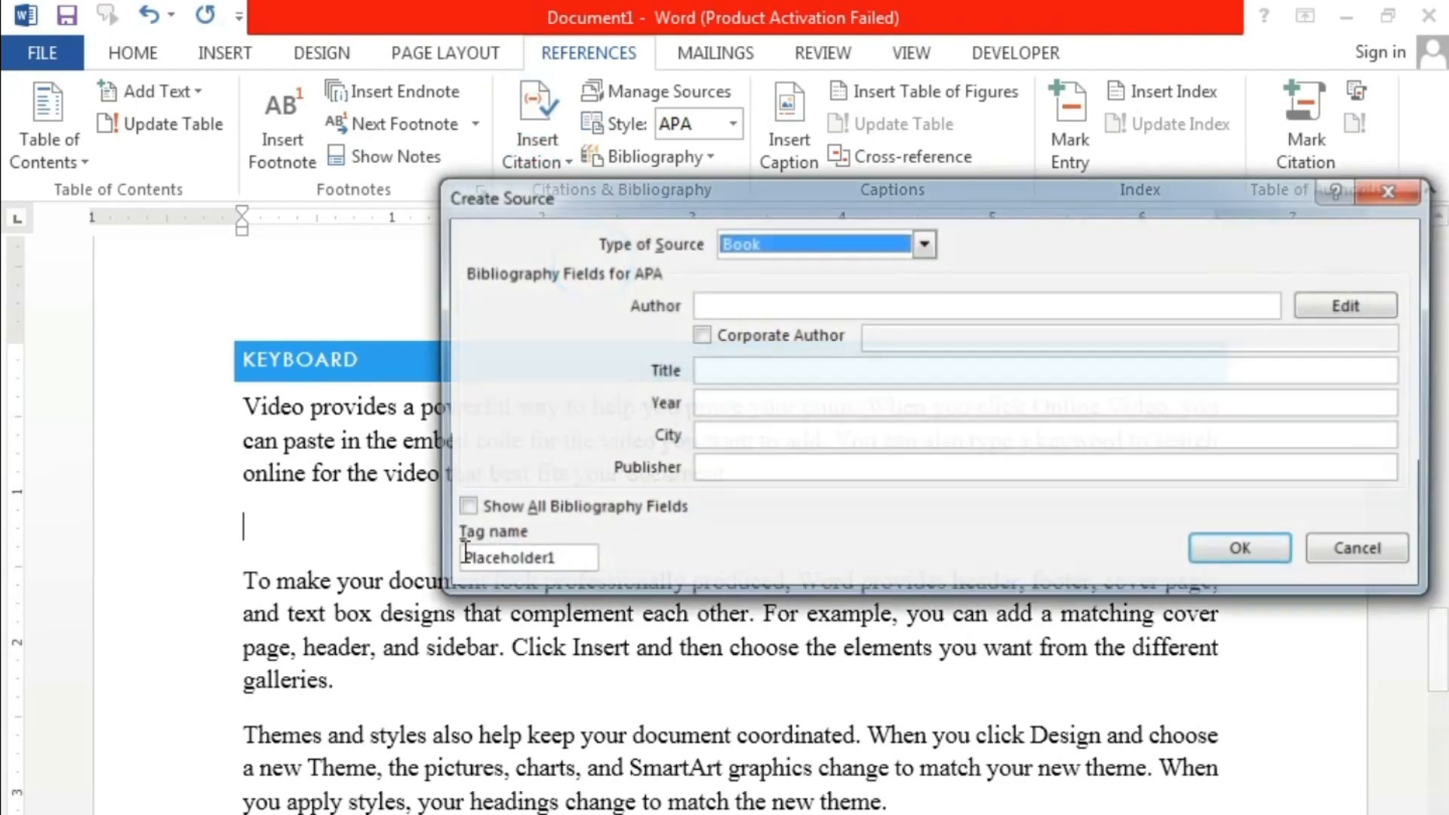
Enter the author's full name and the title "English Grammer" for the second book source
left_click(806, 305)
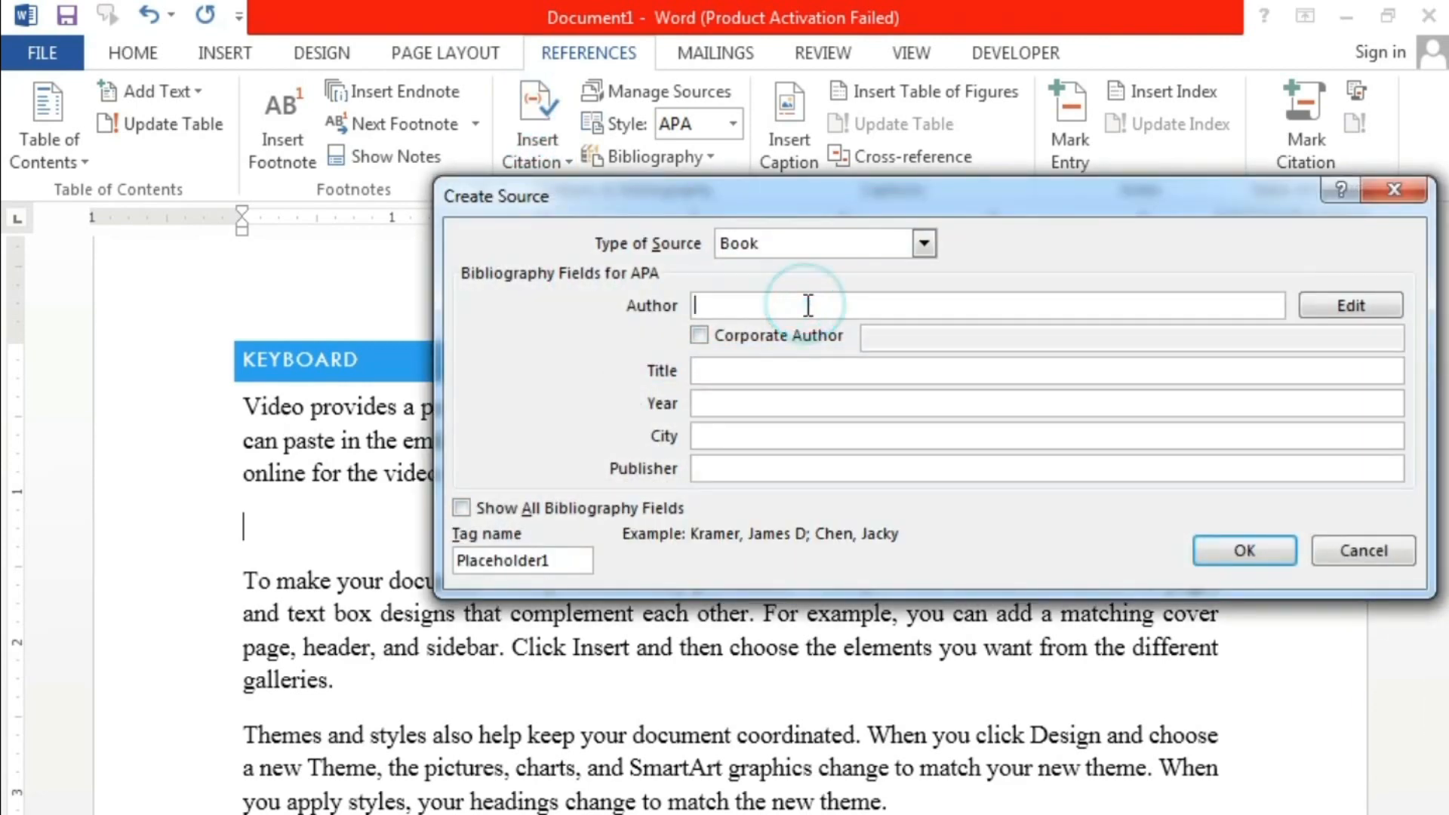
type("Zubair")
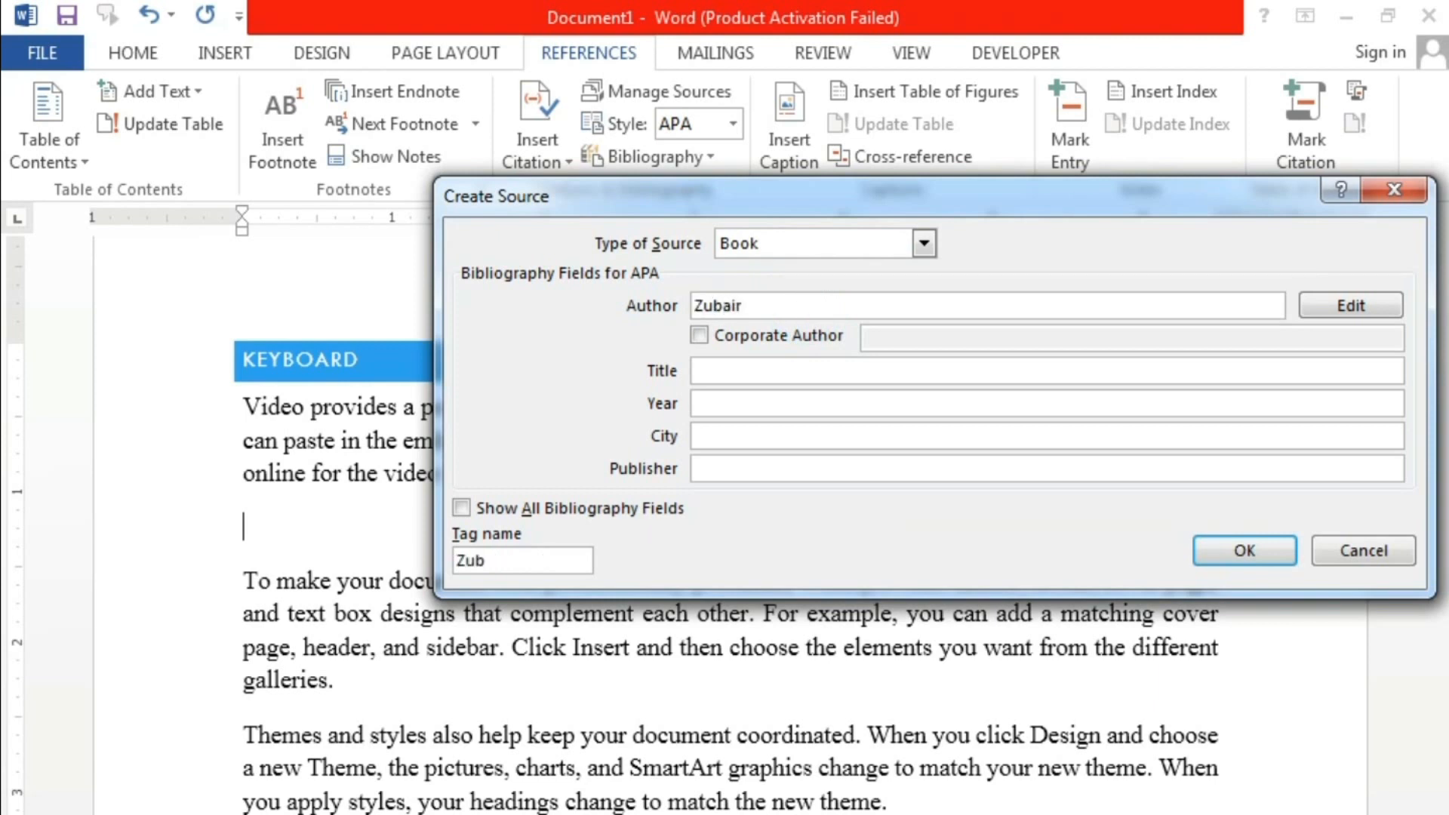
key("Tab")
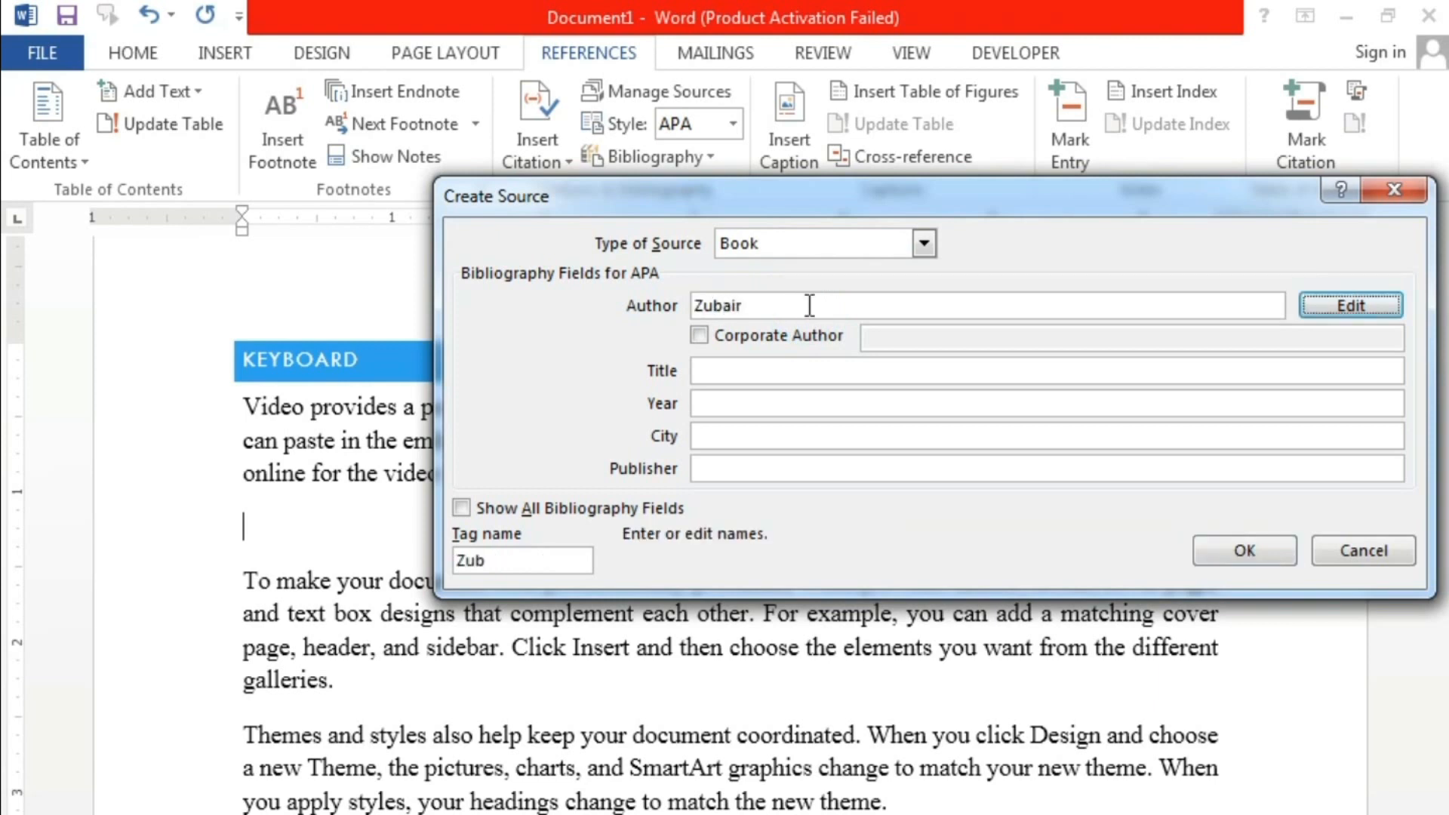
left_click(913, 309)
type("Ali")
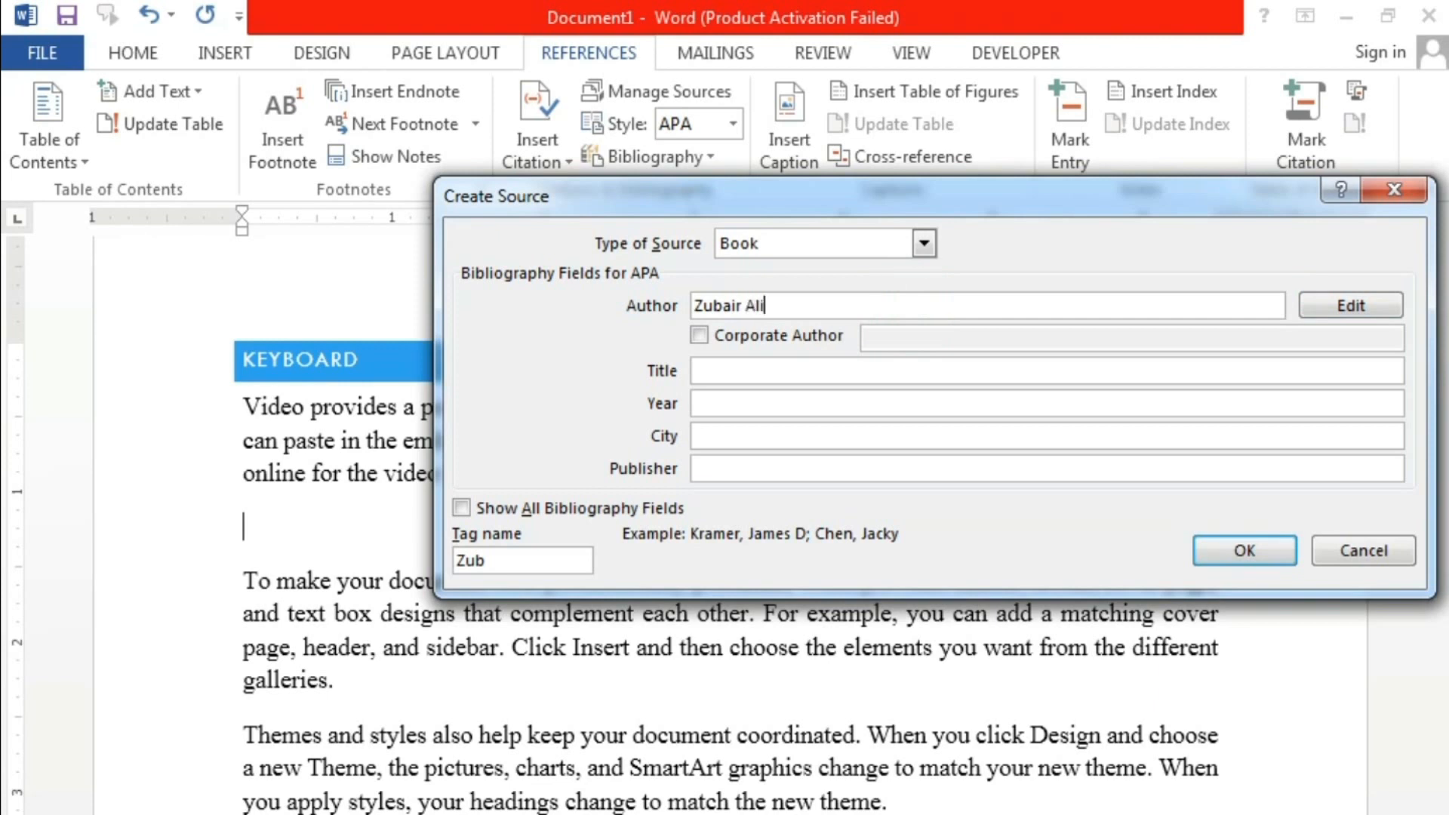
key("Tab")
key("Tab")
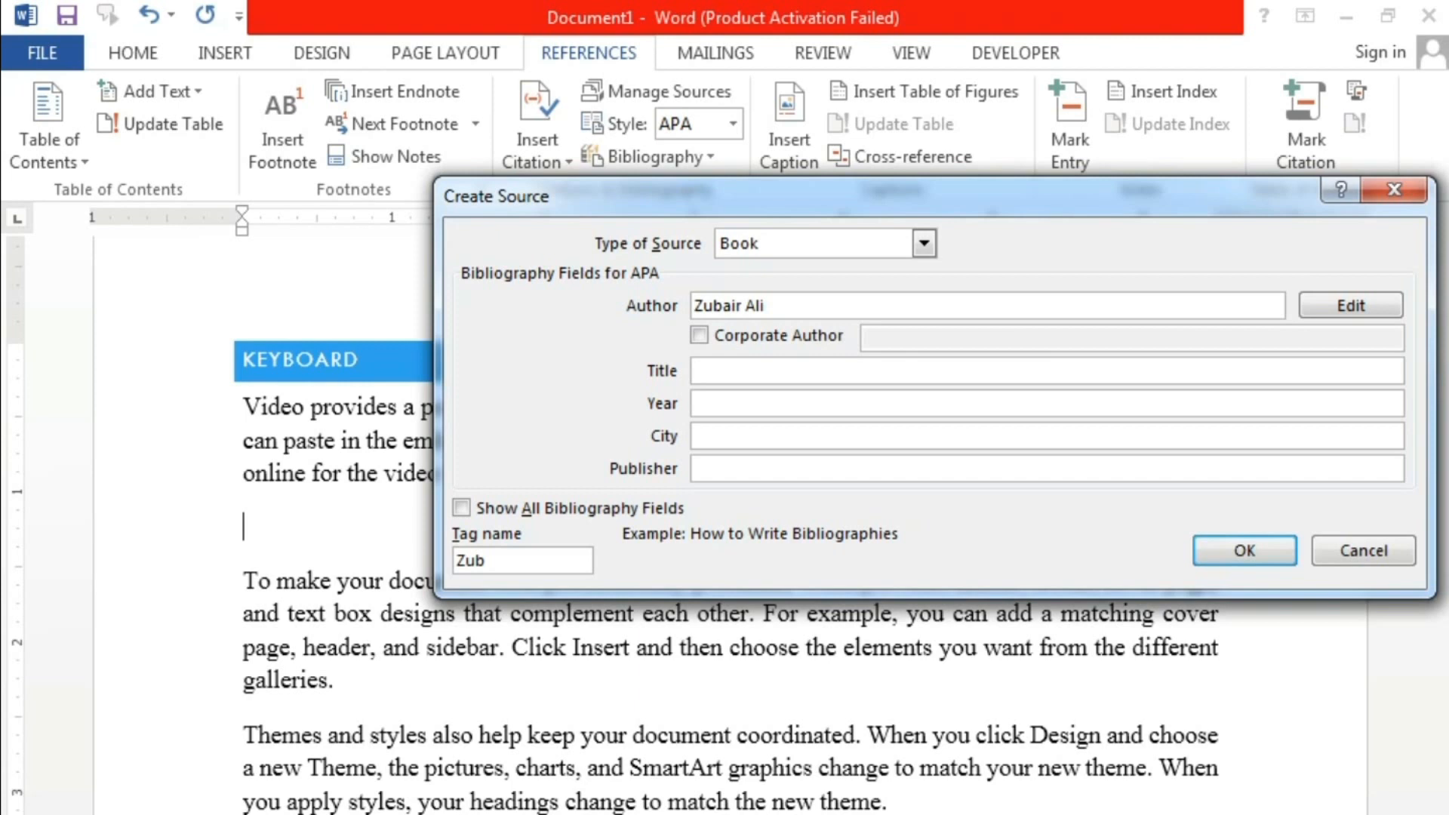
type("Engl")
type("ish Grammer")
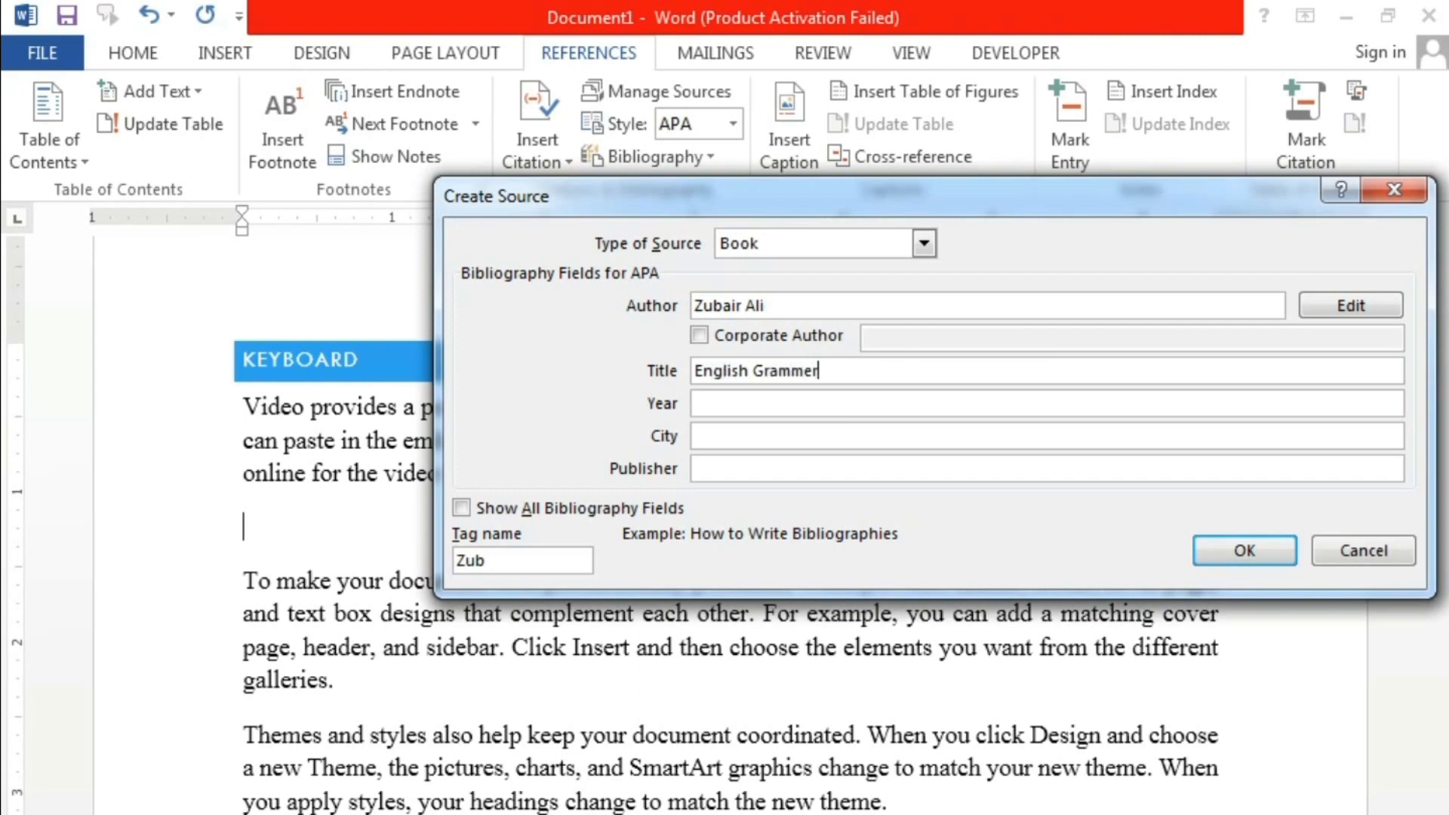
Set the second source's year to 2015, city to Karachi and publisher to Ahmed Academy, and insert its citation
key("Tab")
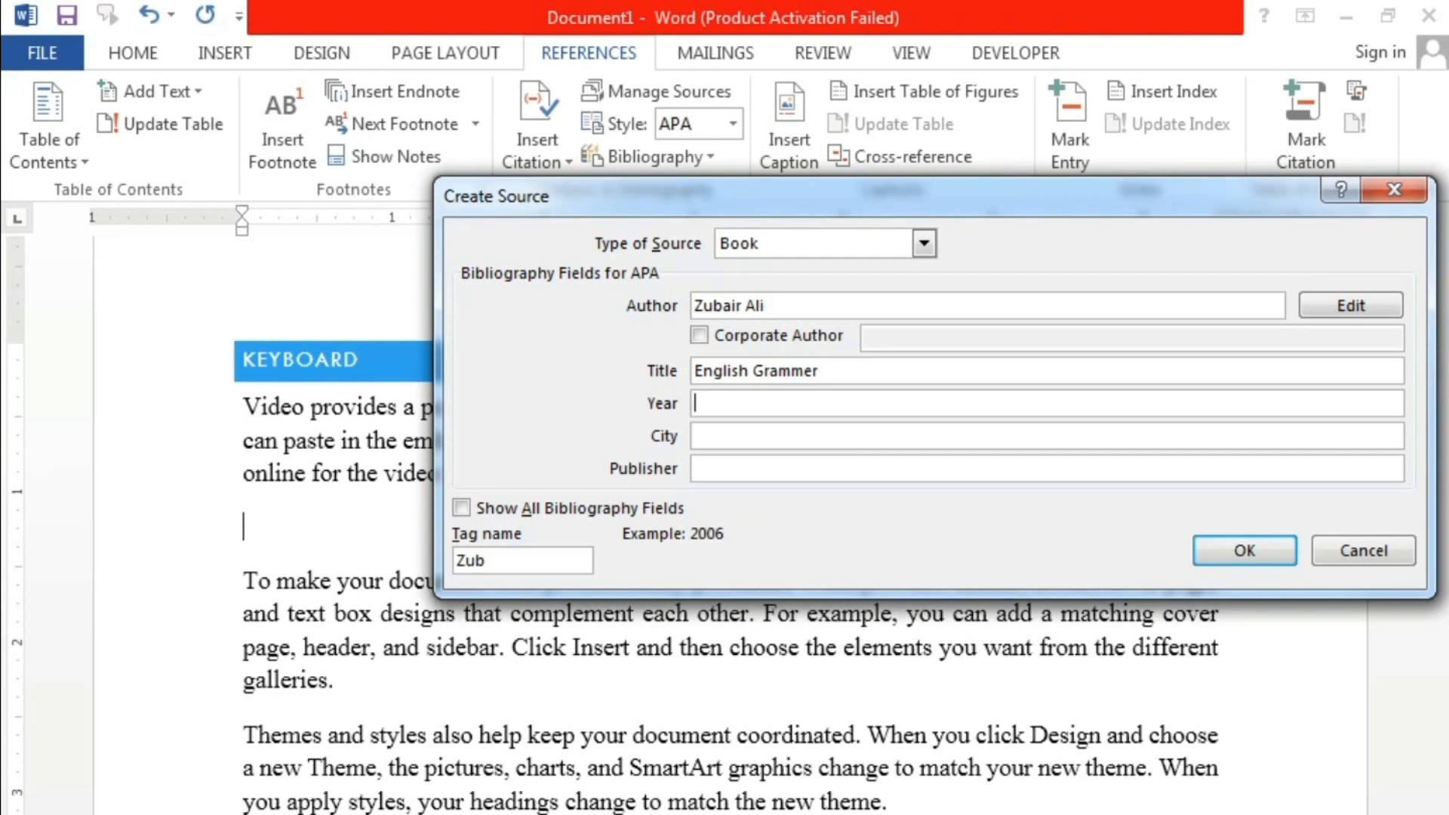
type("2015")
key("Tab")
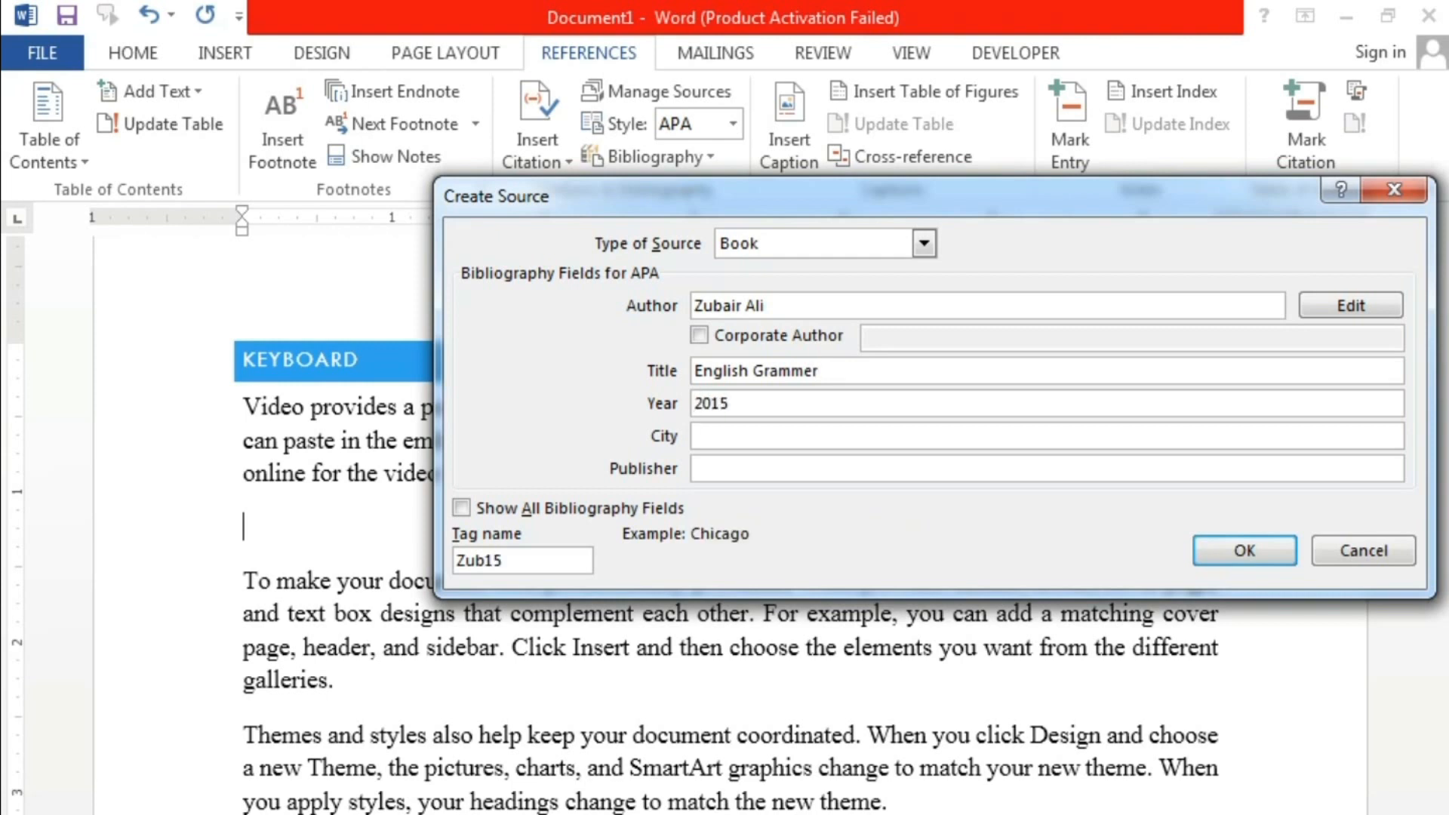
type("Karachi")
key("Tab")
type("Ahm")
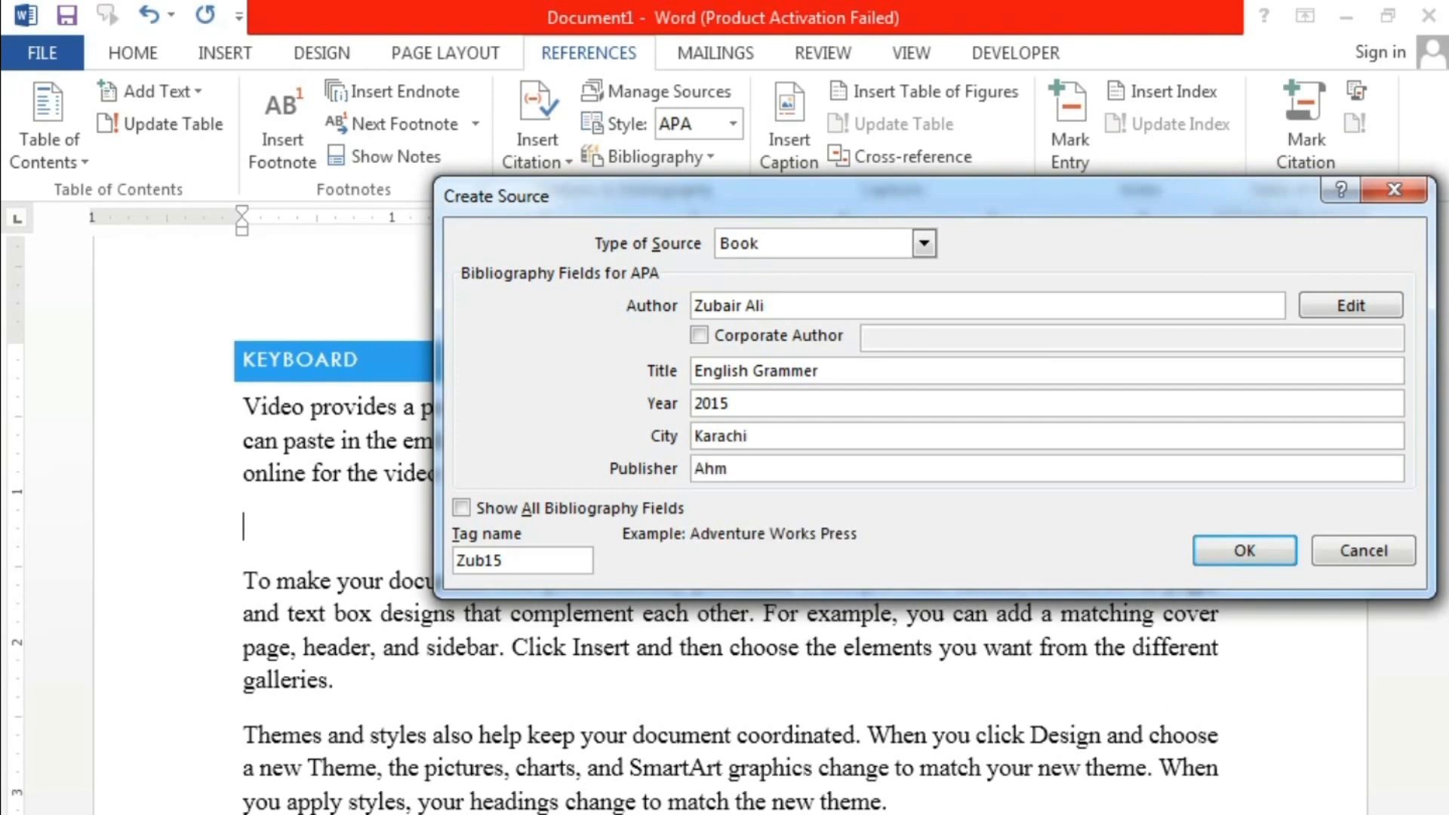
type("ed Academy")
left_click(1204, 546)
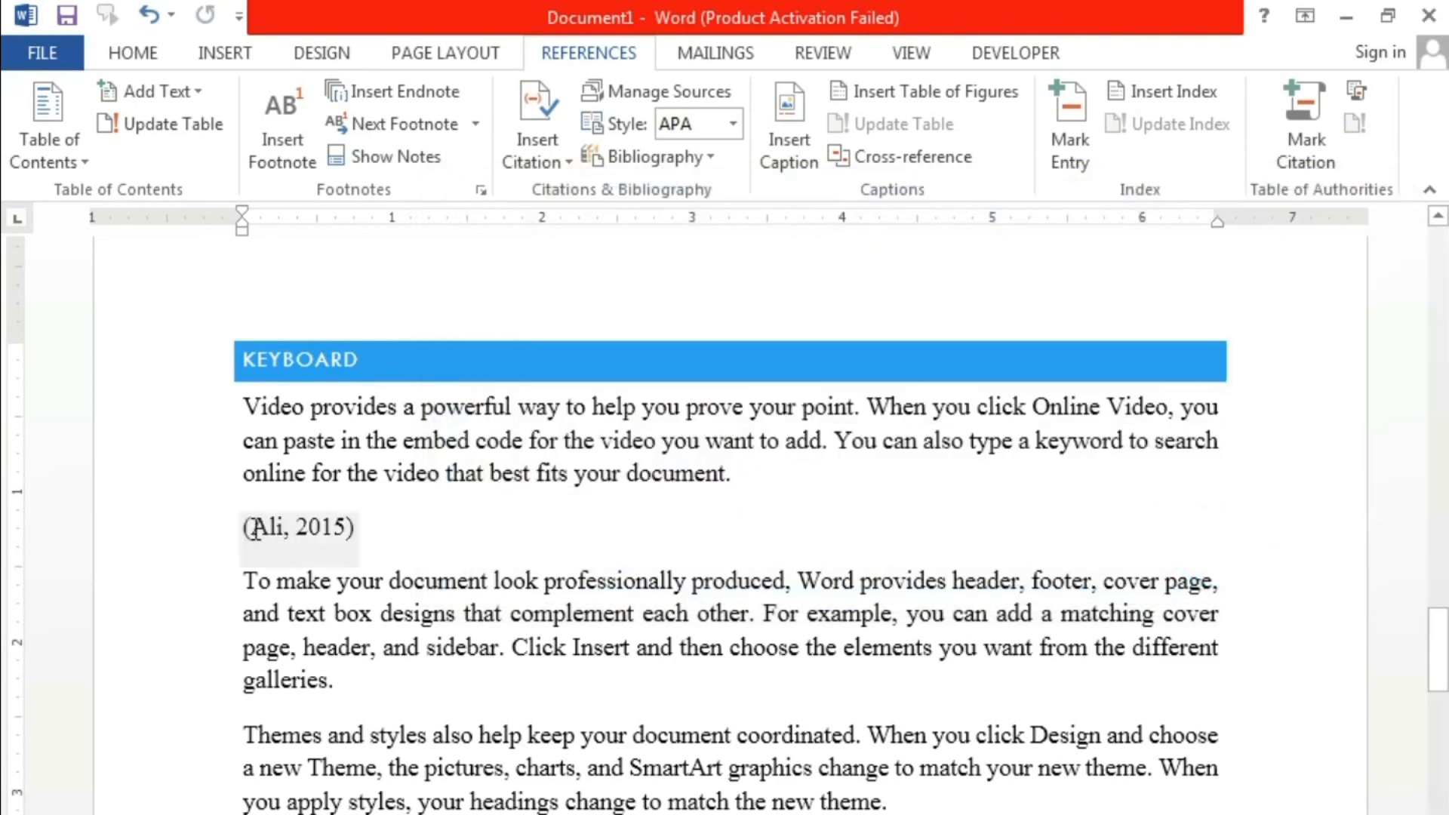
In the Source Manager, select each of the two master list sources in turn to compare their APA previews
left_click(641, 97)
left_click(288, 359)
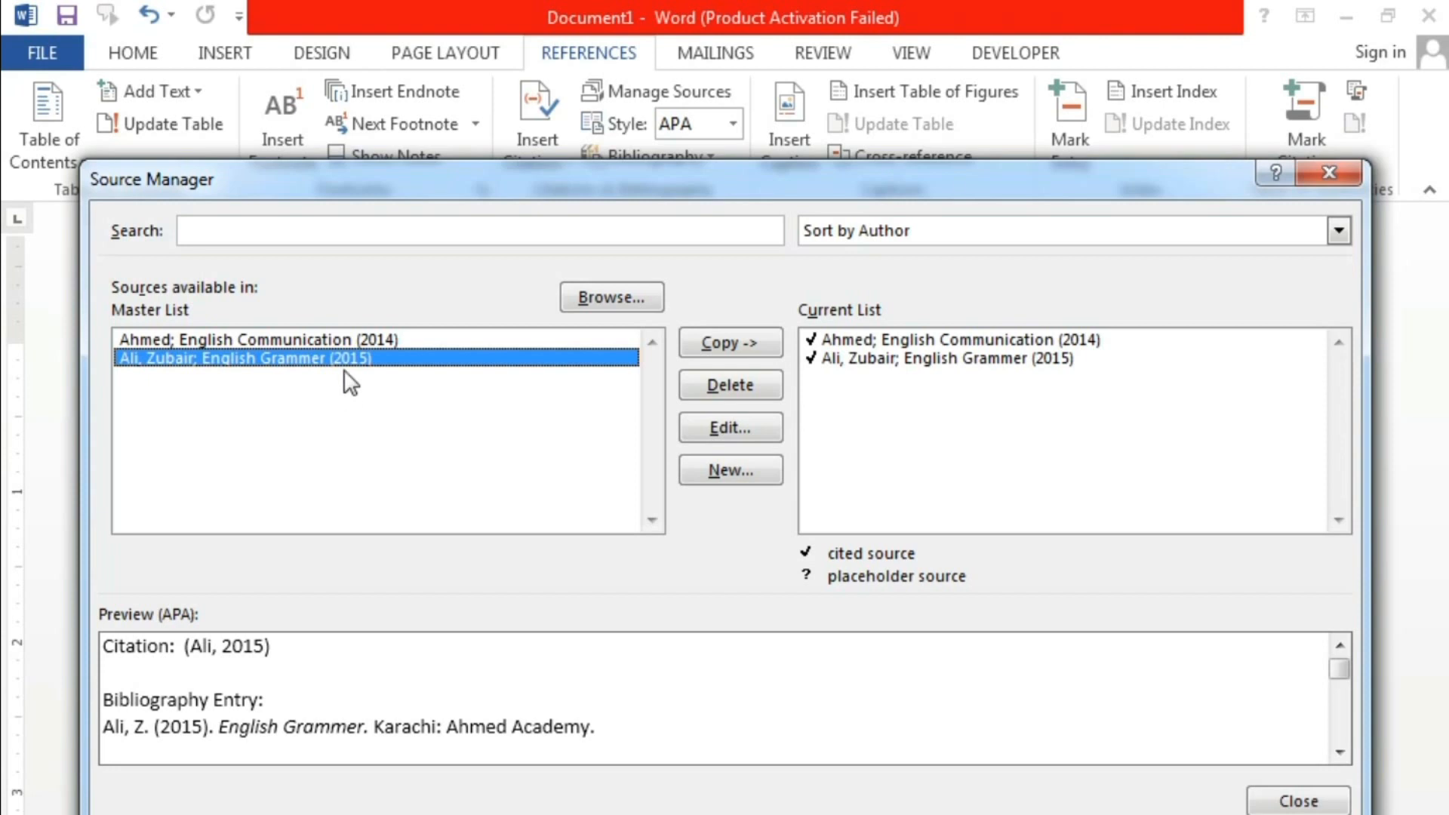
left_click(226, 339)
left_click(237, 358)
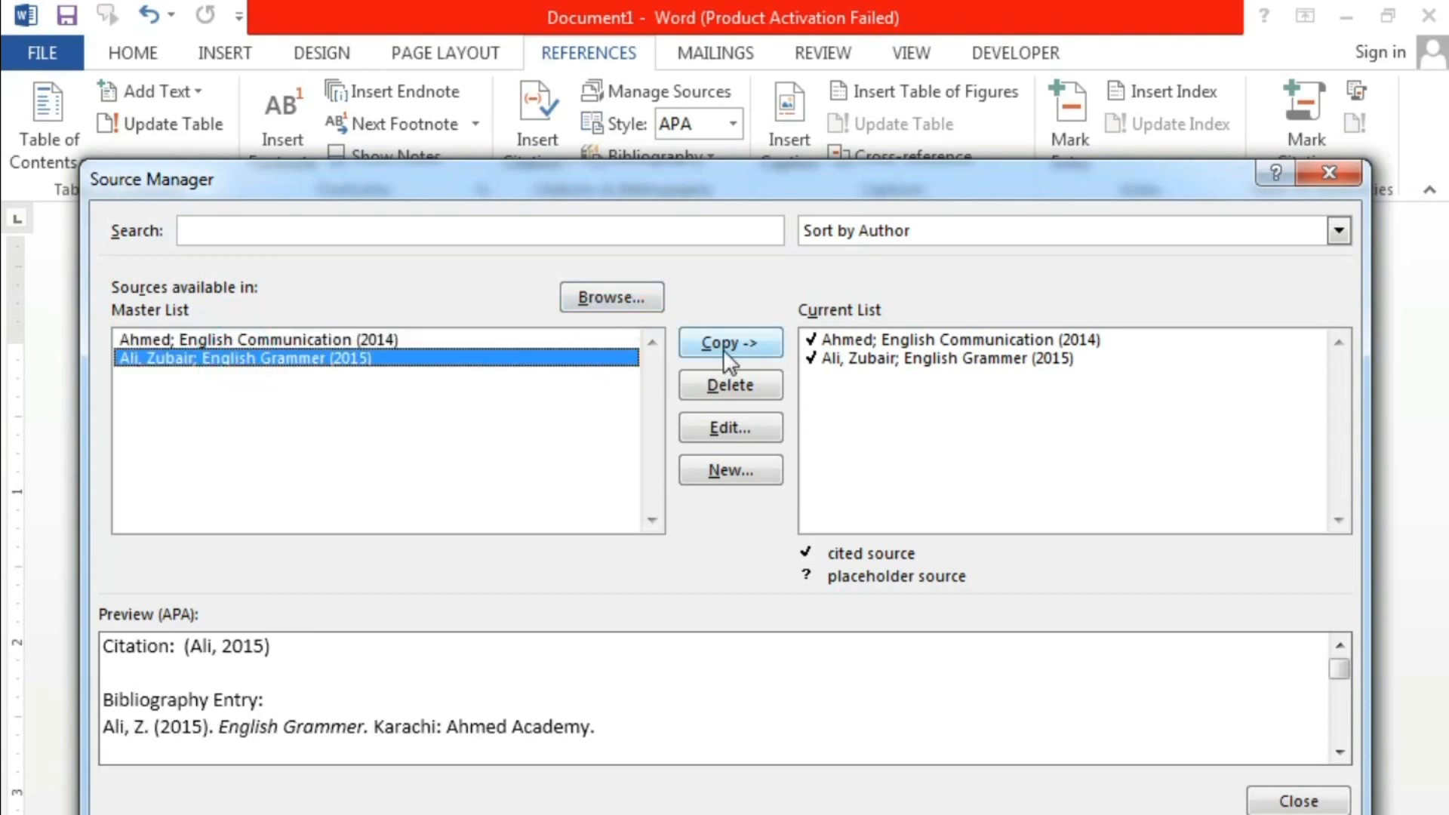
View the selected source's edit form and the blank new-source form without saving anything, and close the Source Manager
left_click(729, 427)
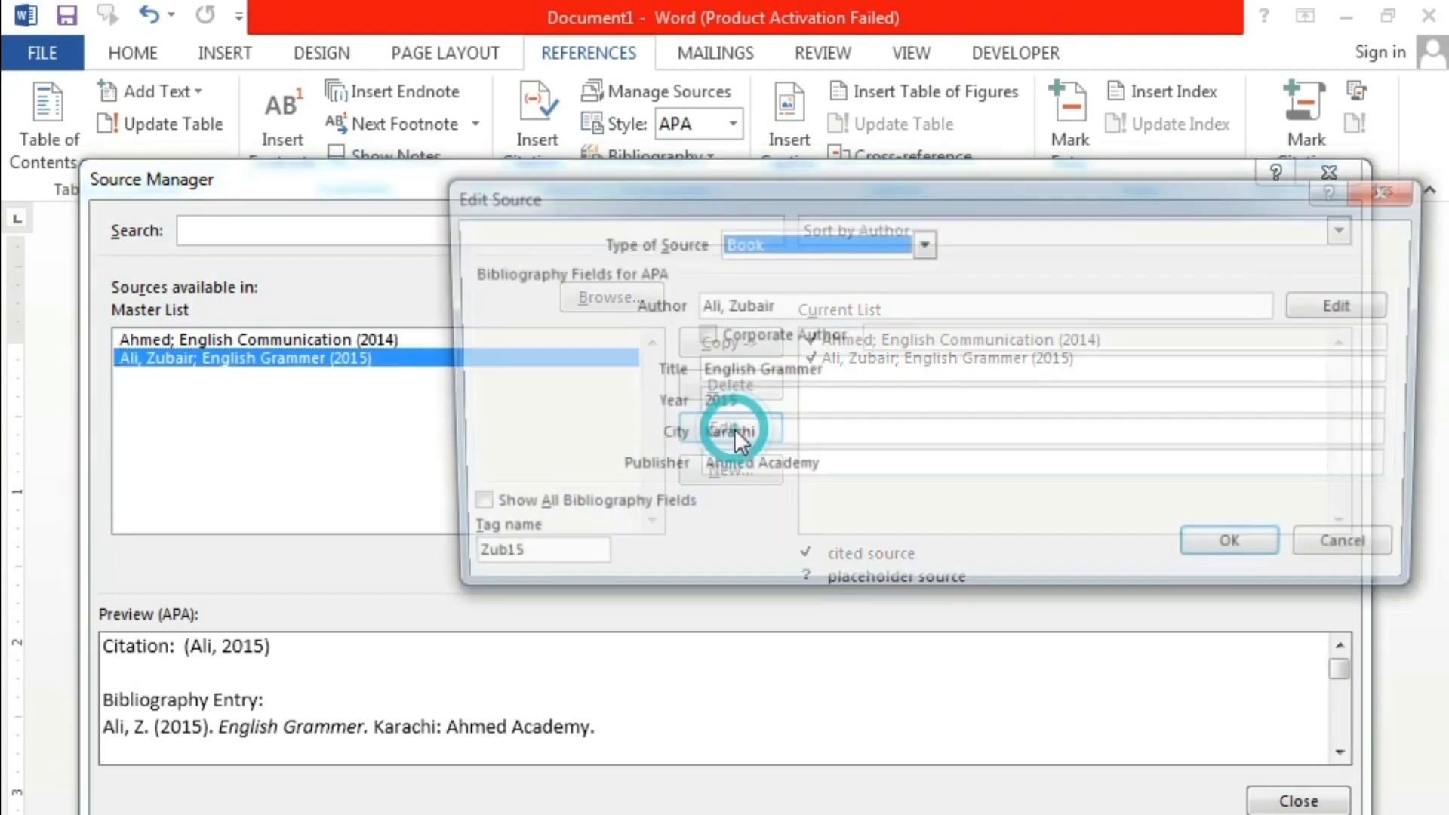
left_click(1328, 555)
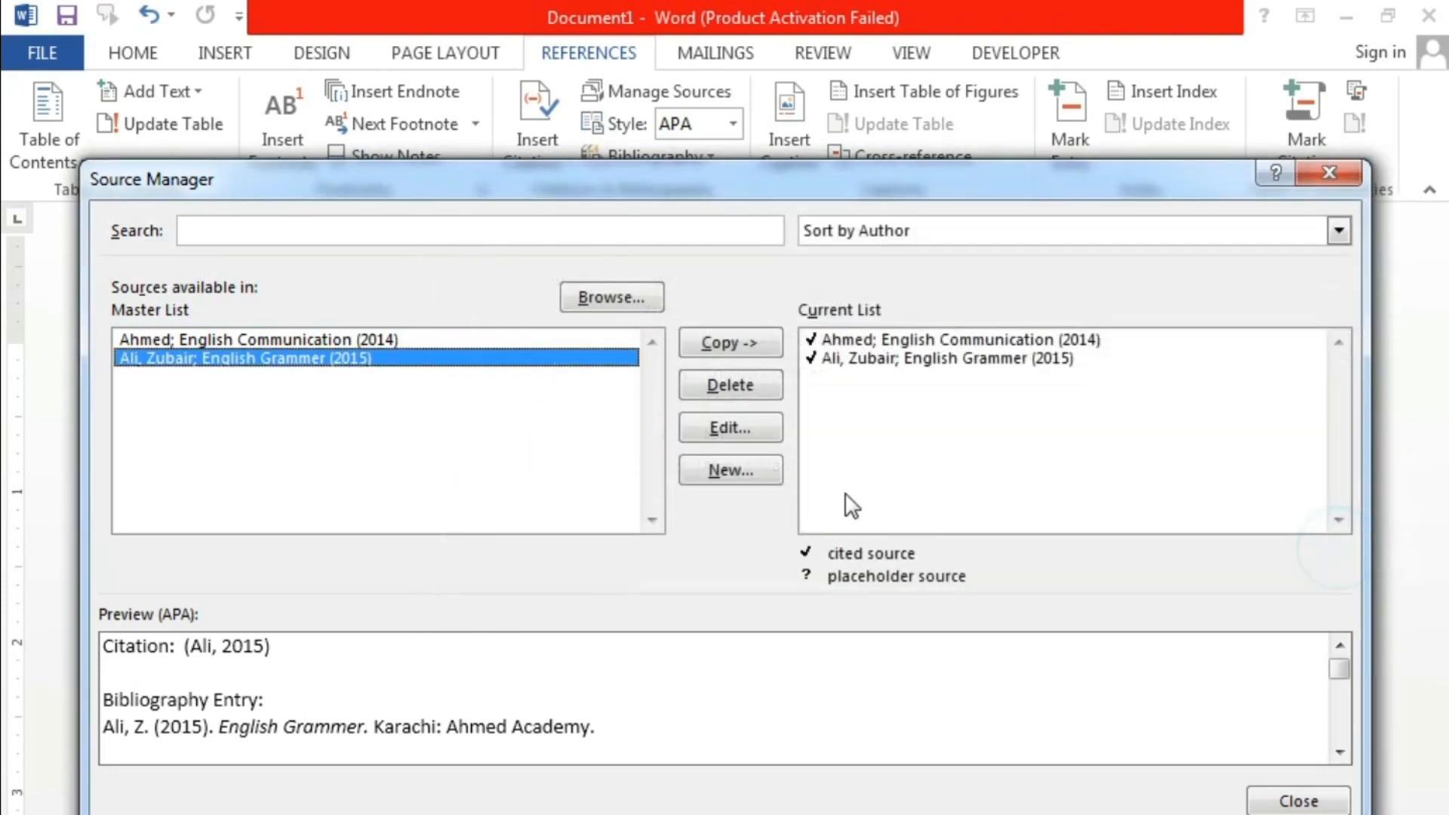
left_click(730, 469)
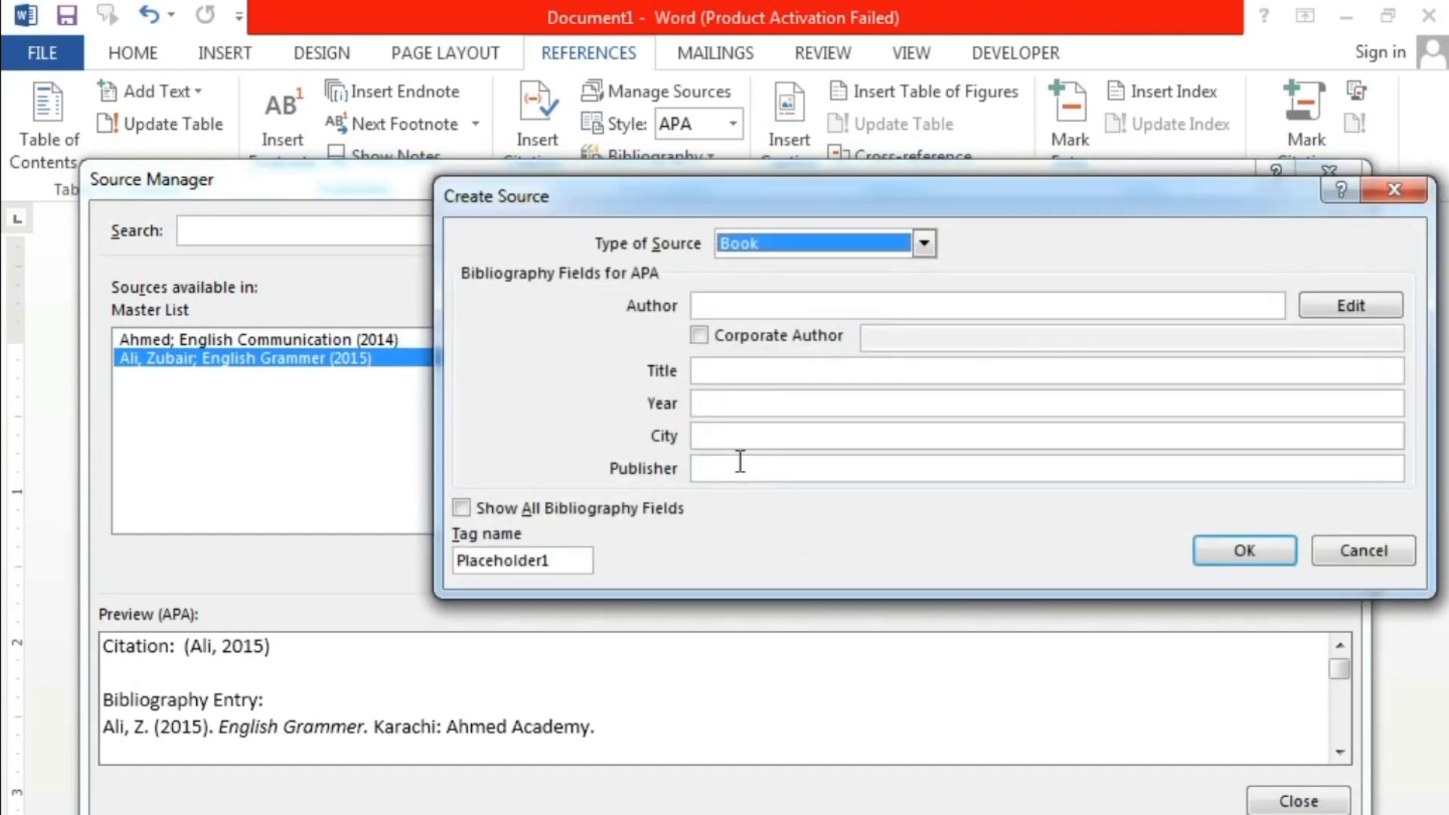
left_click(1317, 545)
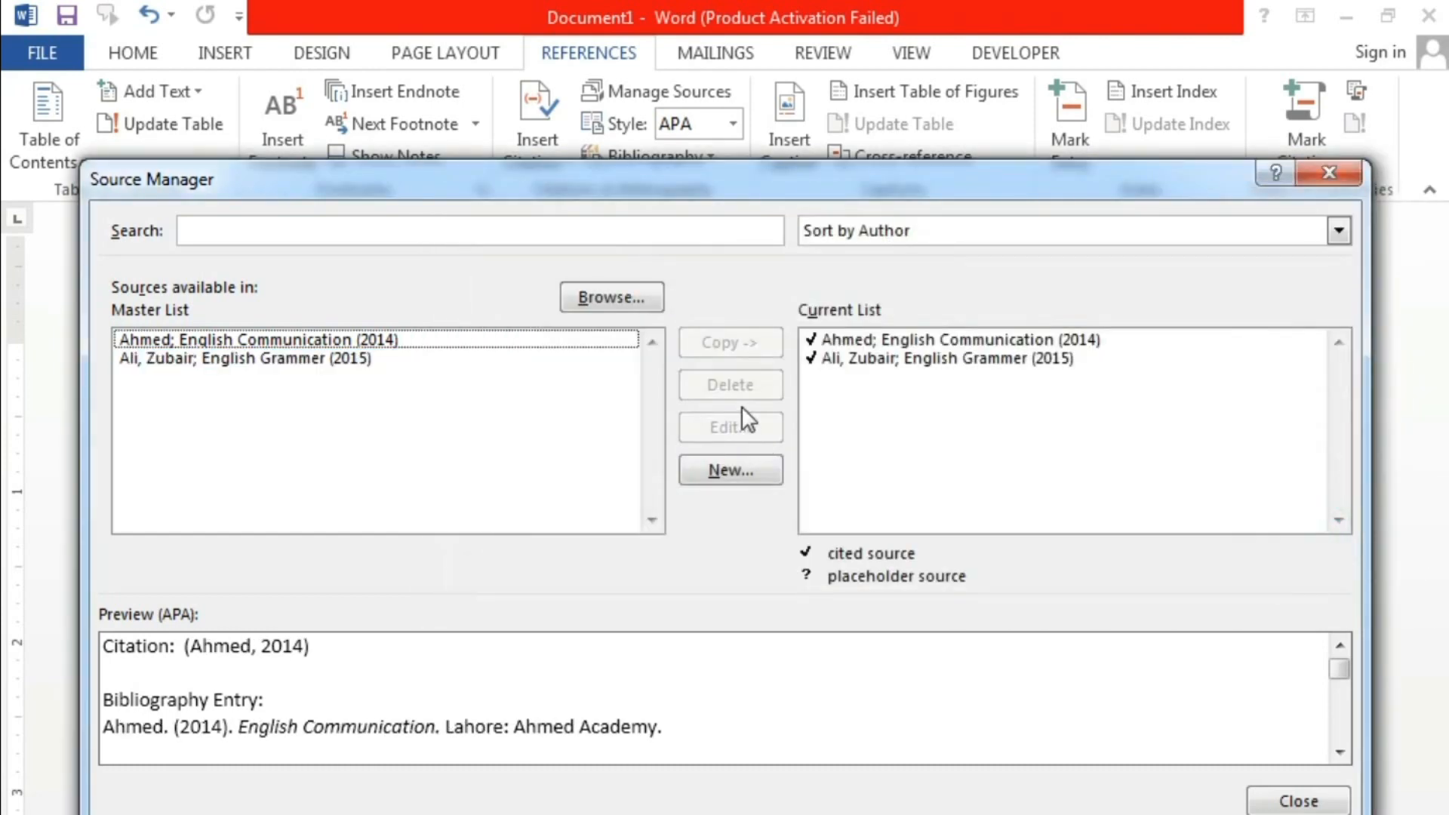
left_click(1299, 799)
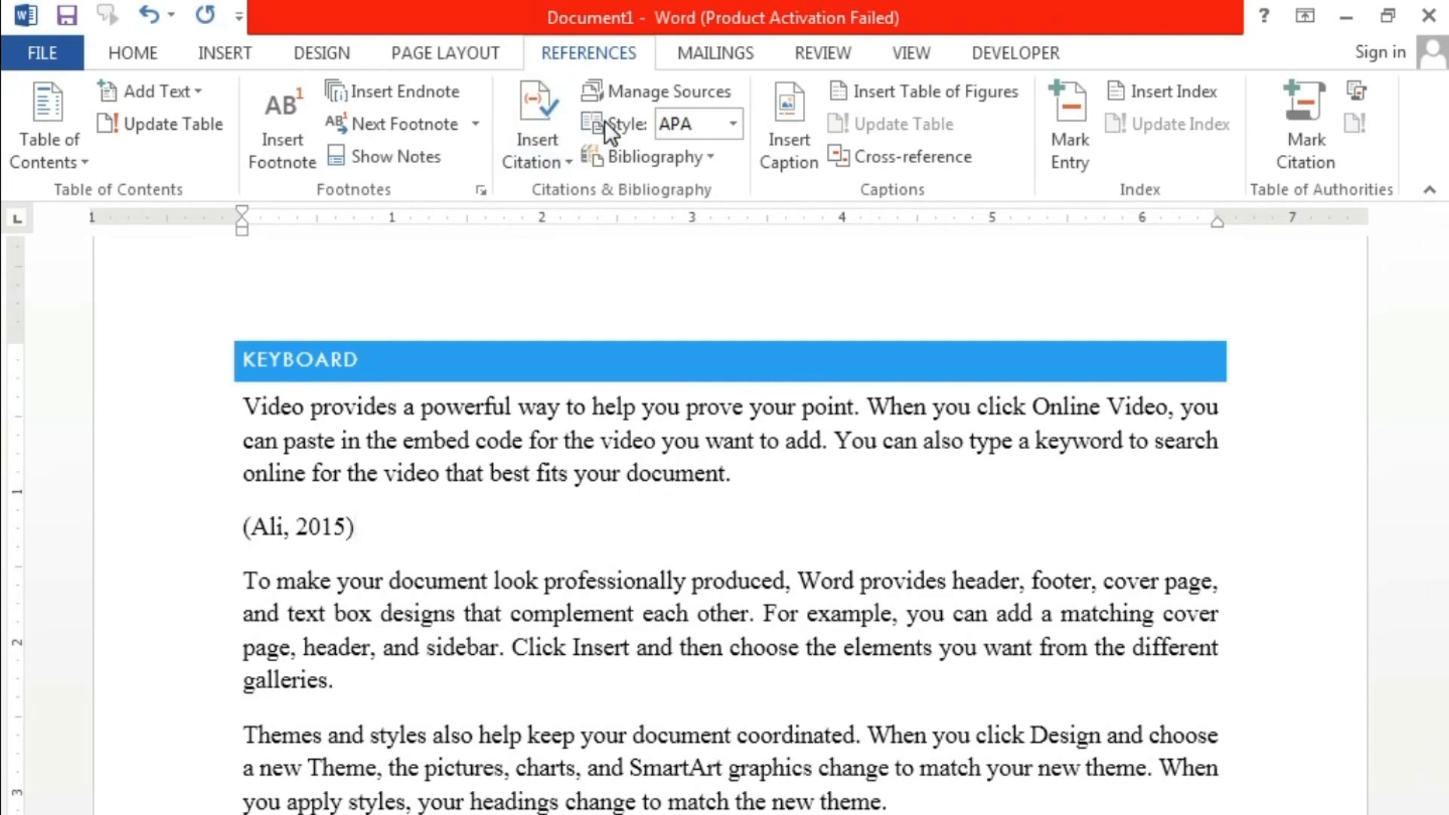
Select the citation under the first KEYBOARD paragraph and try the IEEE, Chicago and MLA citation styles
left_click(190, 541)
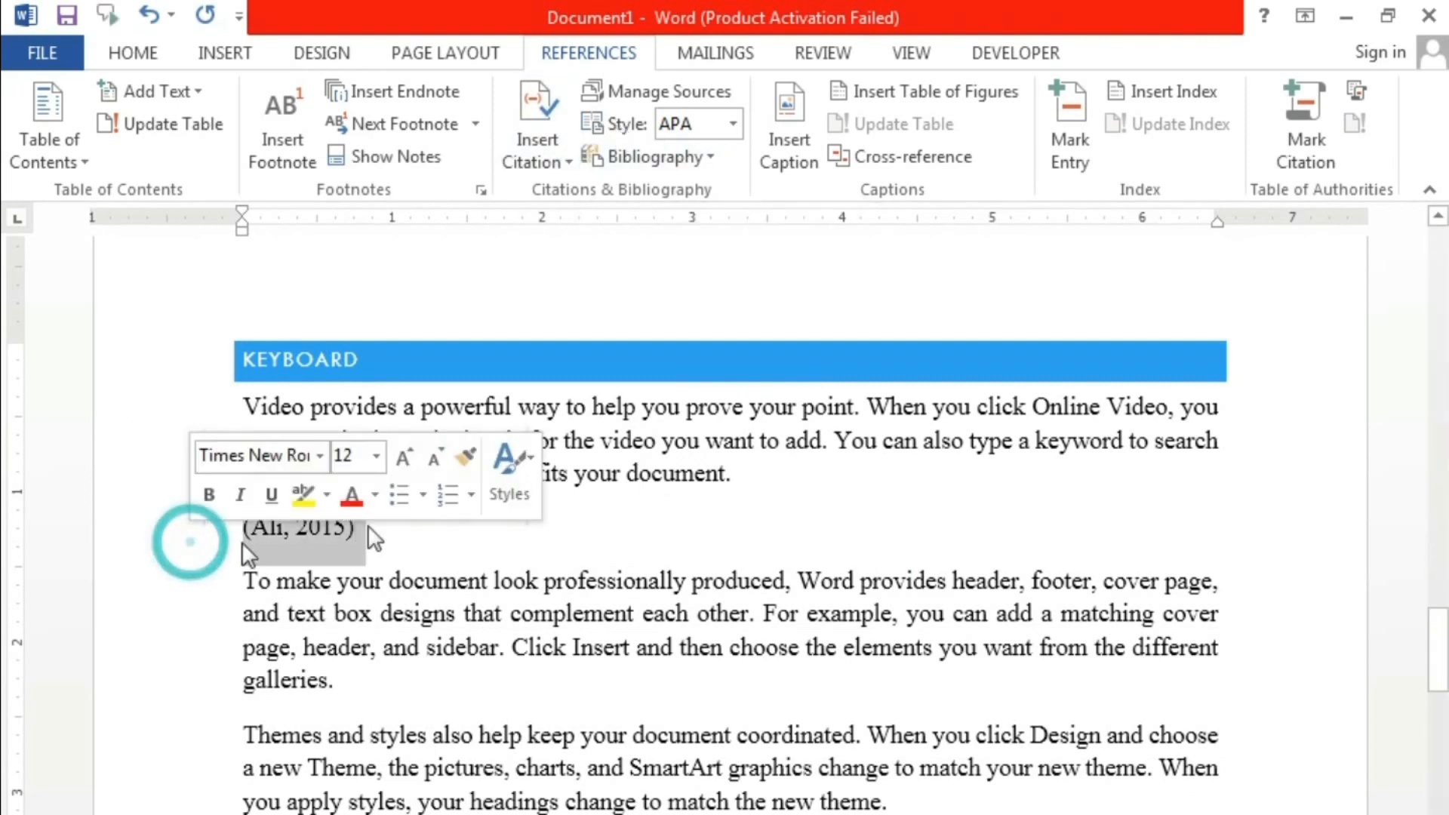
left_click(733, 123)
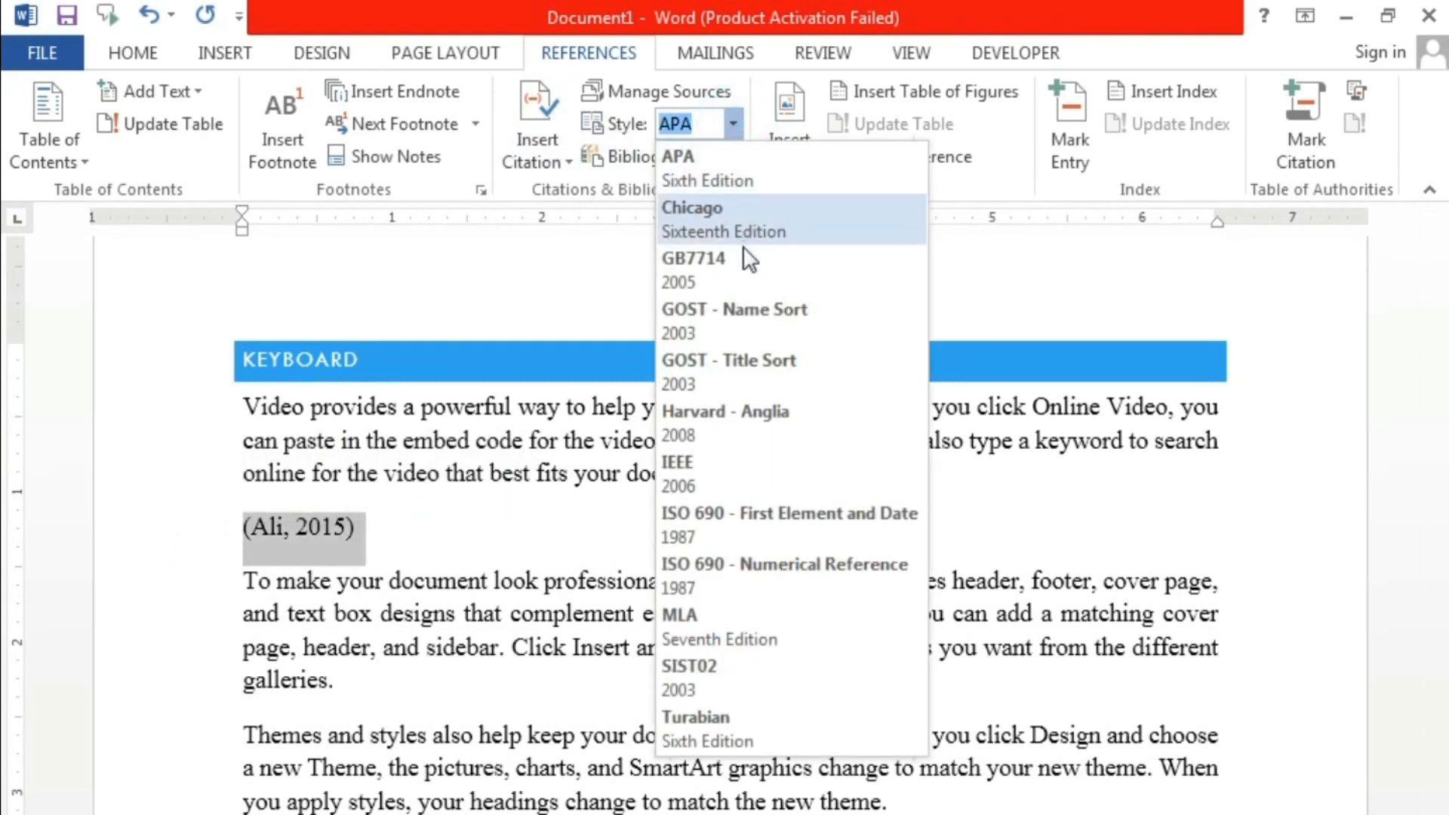
left_click(732, 453)
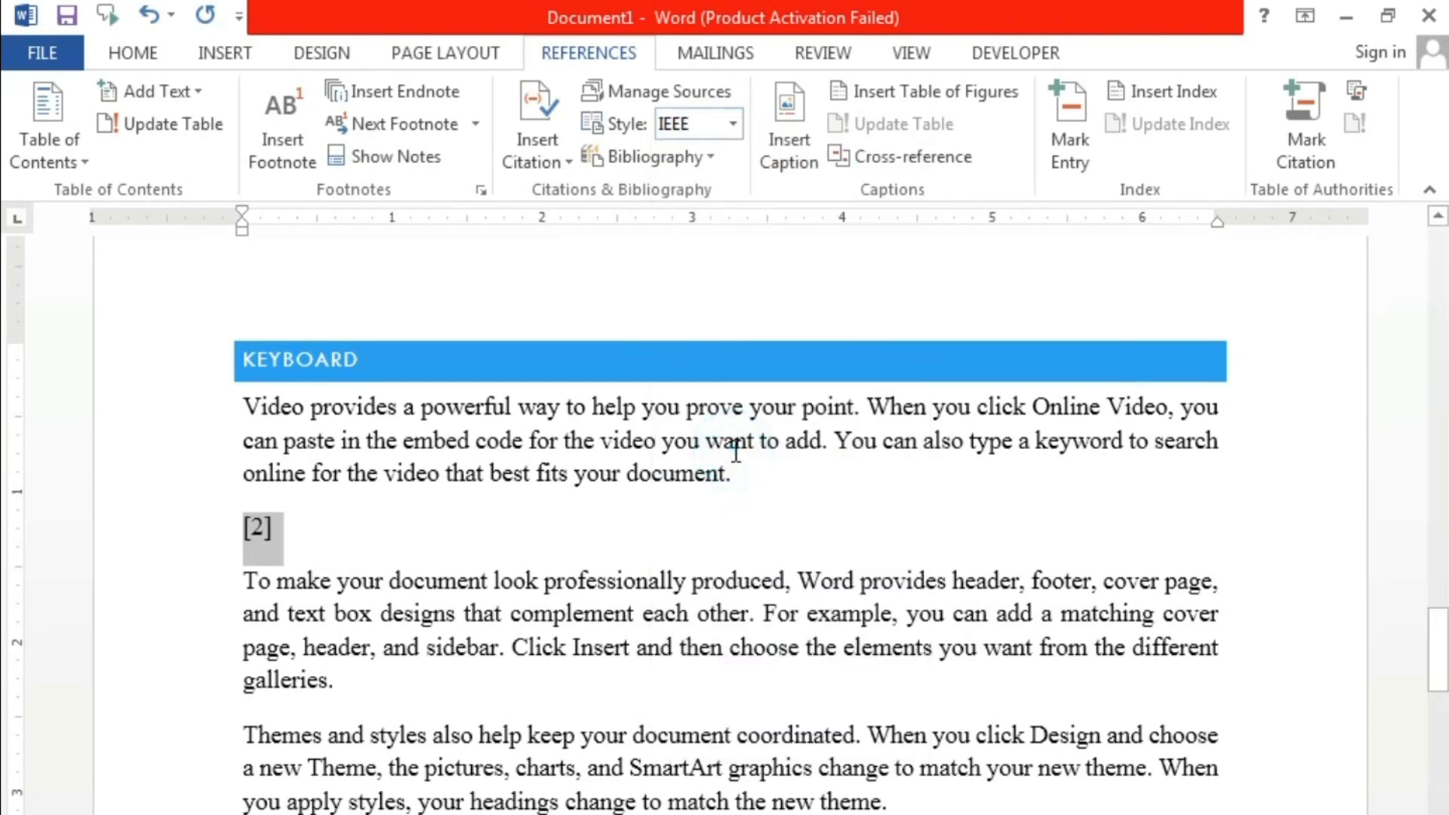
left_click(735, 123)
left_click(749, 228)
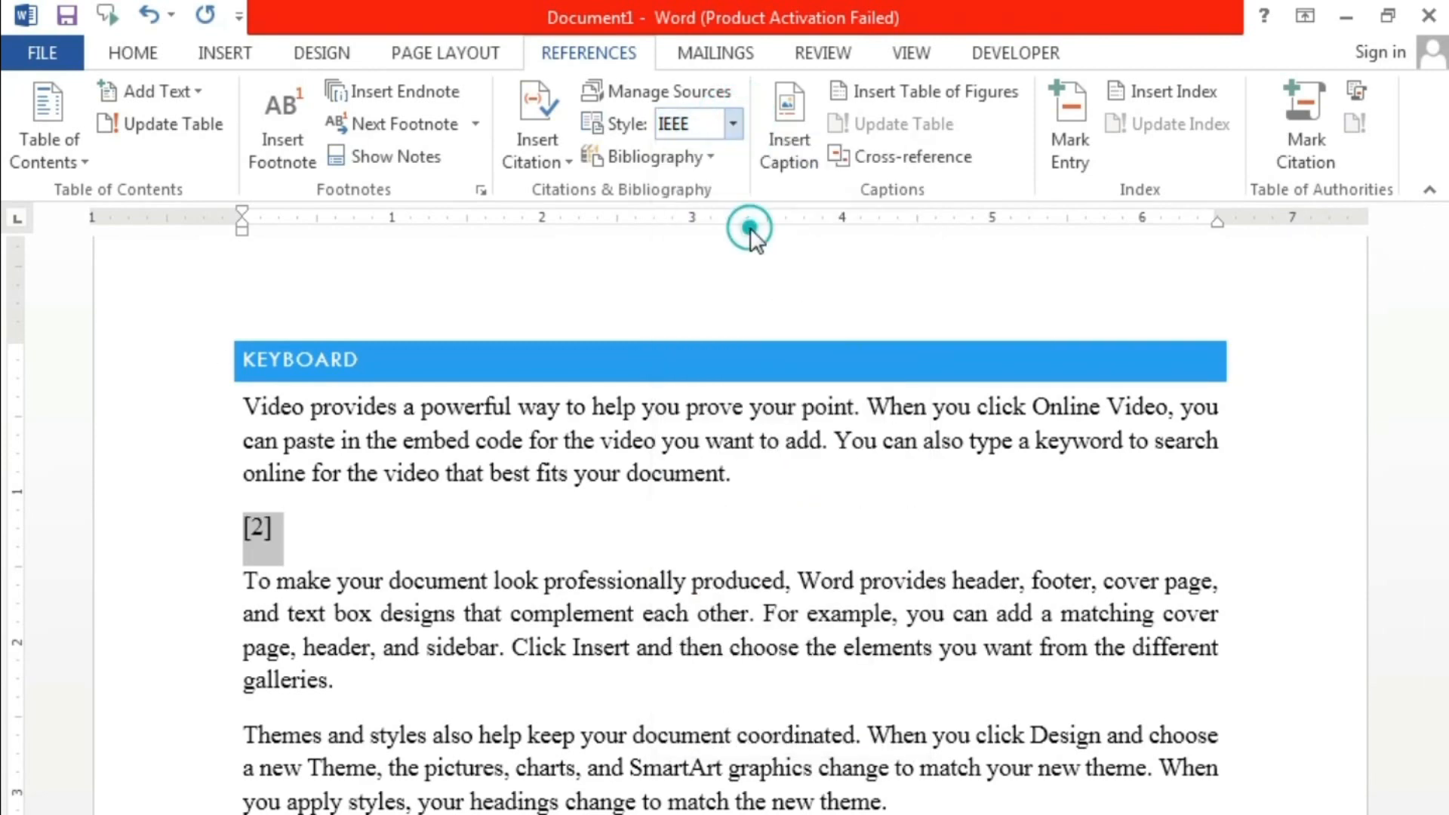
left_click(733, 123)
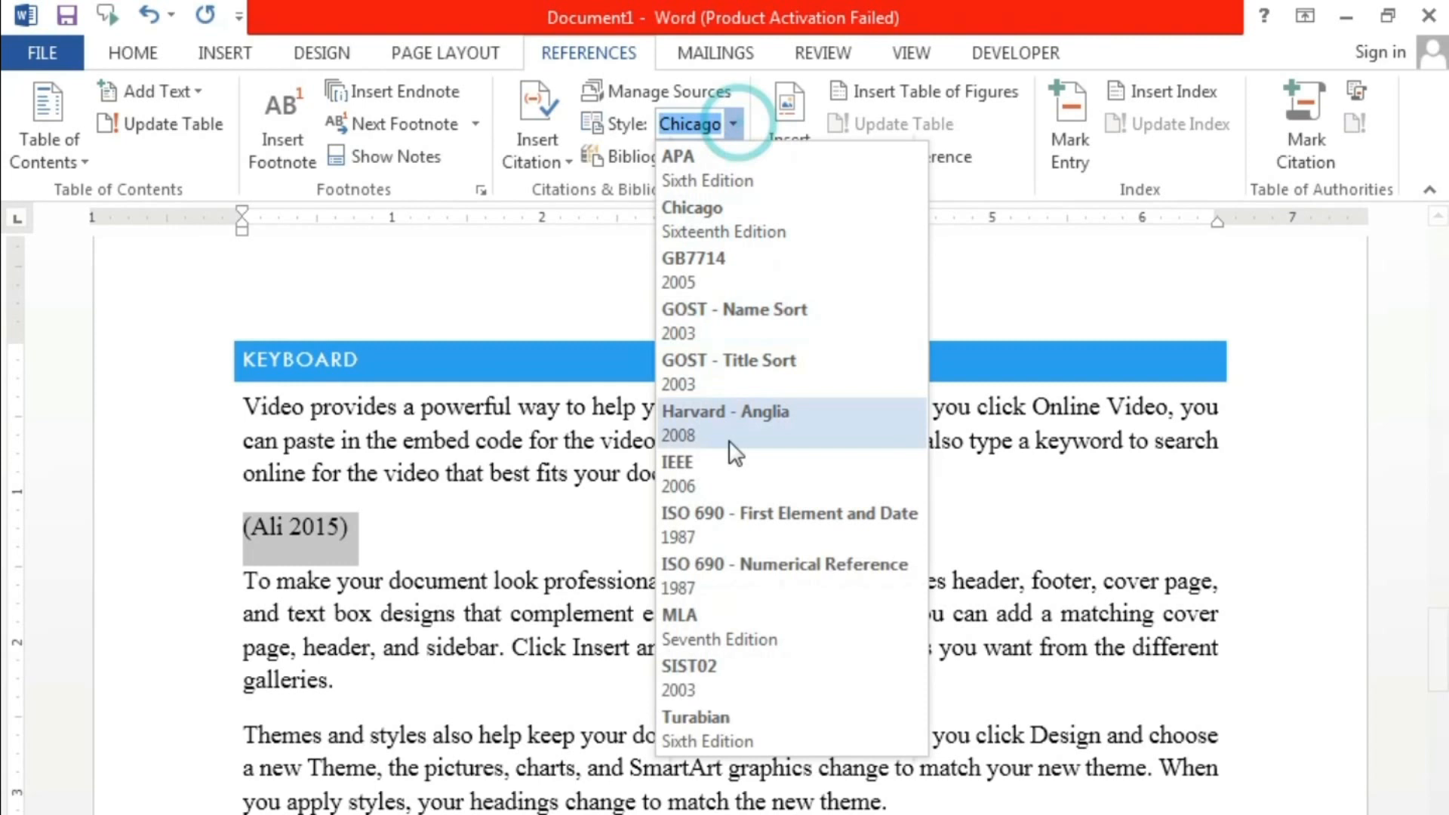
left_click(727, 611)
Set the document's citation style to Chicago and deselect the citation
left_click(736, 125)
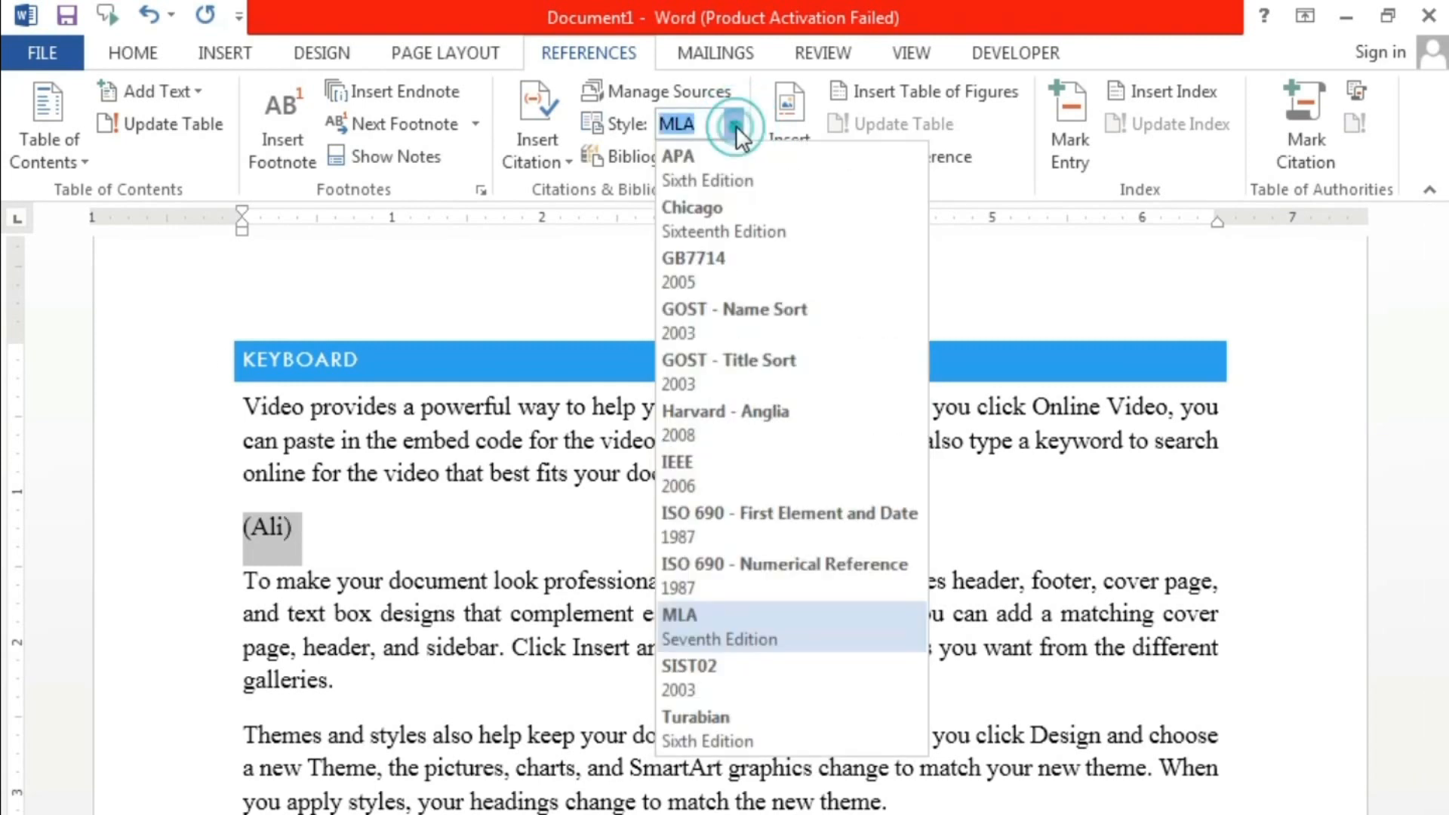
left_click(744, 228)
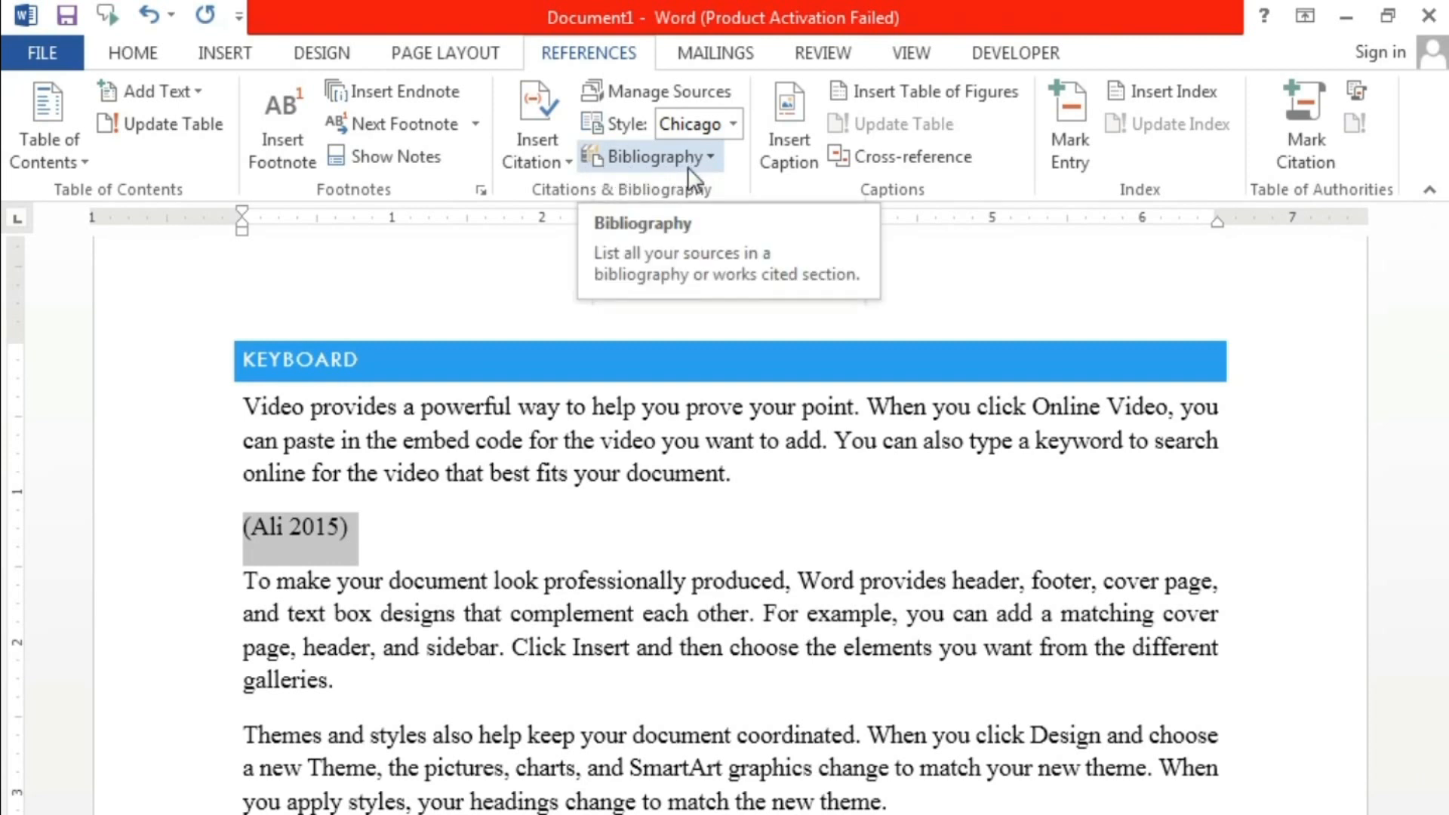
left_click(501, 451)
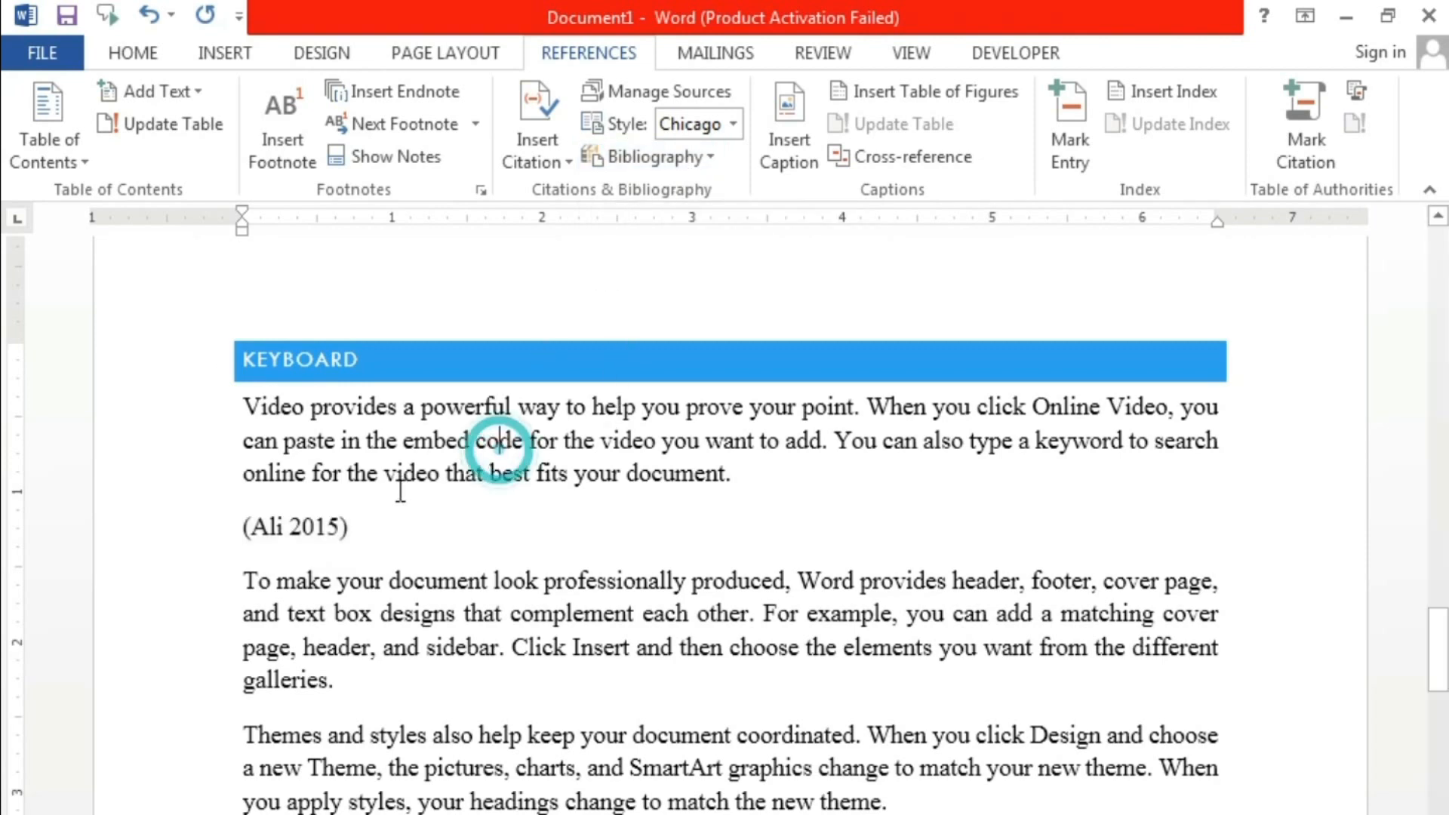
Examine how the citation at the end of the THEMES AND STYLES ALSO section looks in the chosen style
scroll(400, 493, "up", 10)
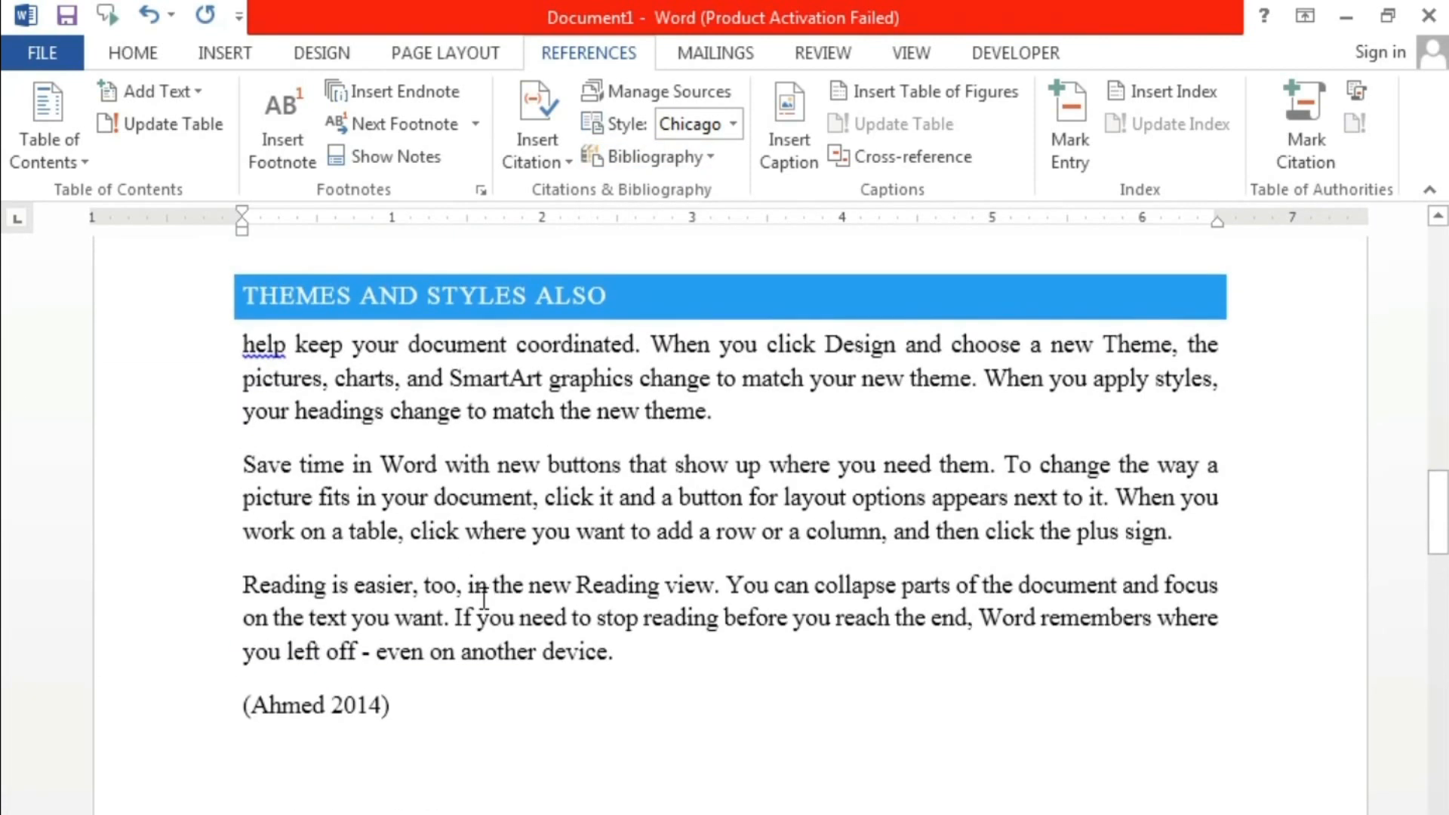
scroll(478, 592, "down", 5)
left_click(502, 500)
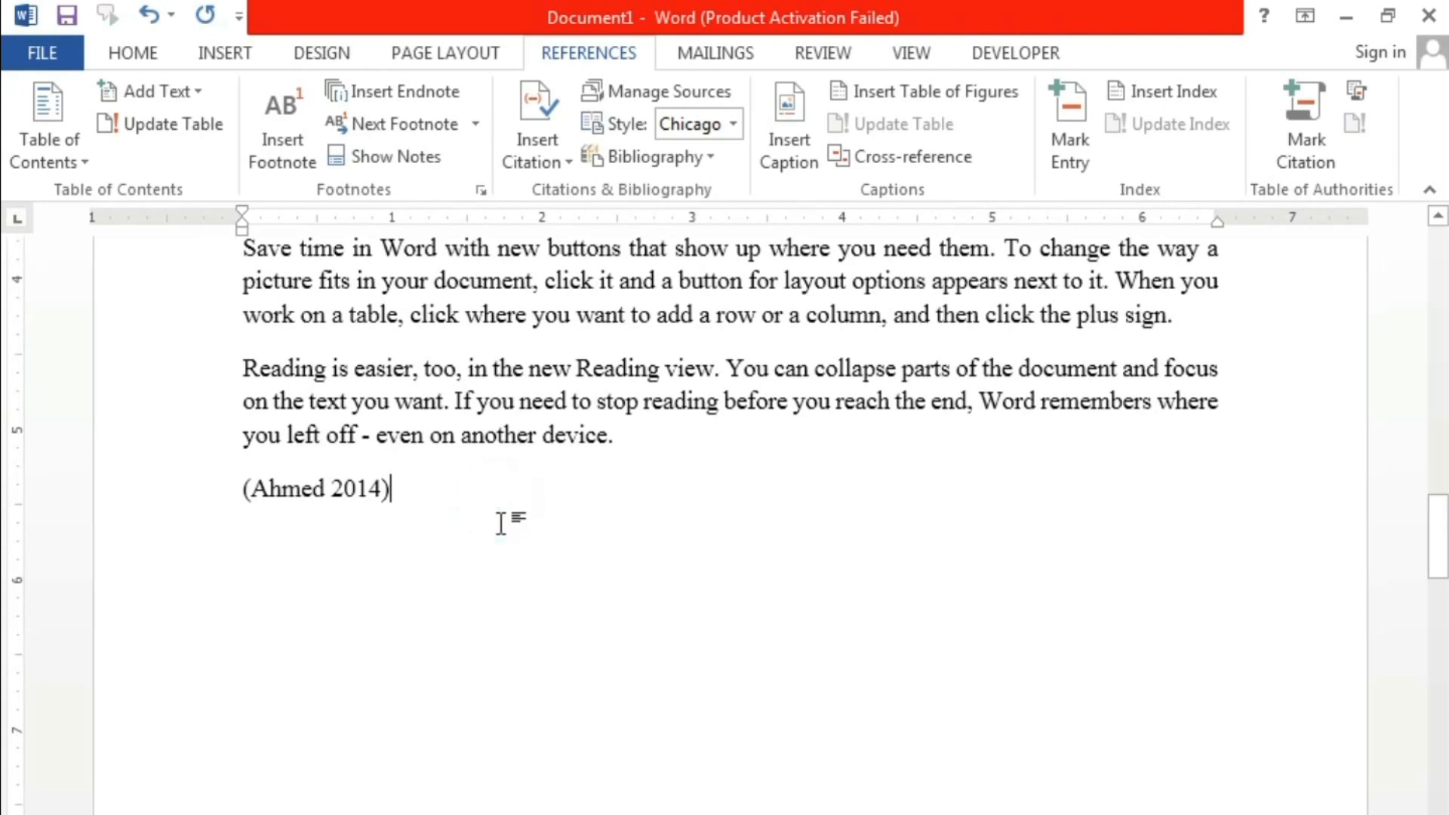
scroll(502, 518, "down", 8)
scroll(502, 519, "up", 3)
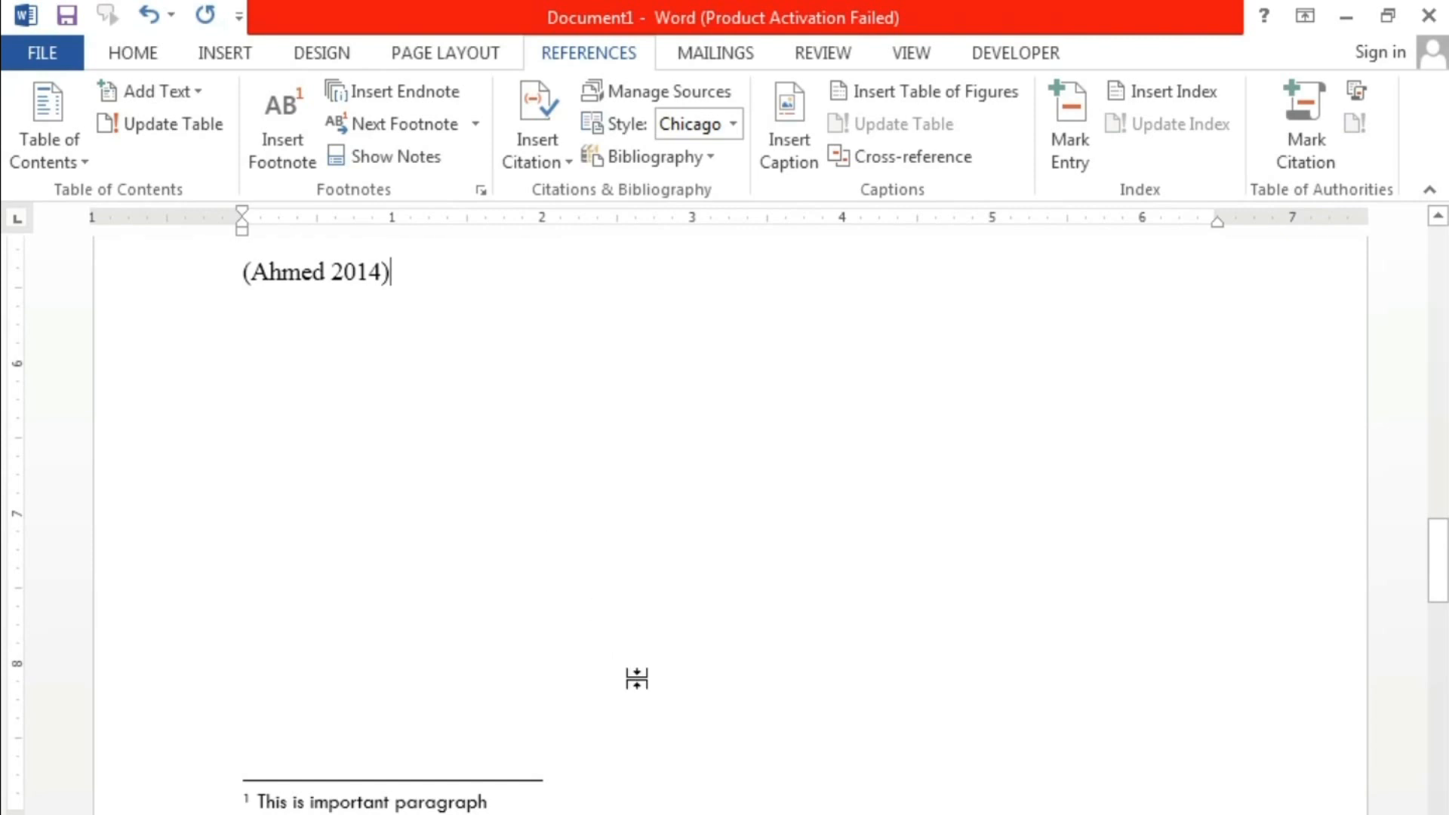
Try to insert a blank page from within the endnote text at the end of the document
scroll(650, 689, "down", 15)
scroll(653, 714, "down", 10)
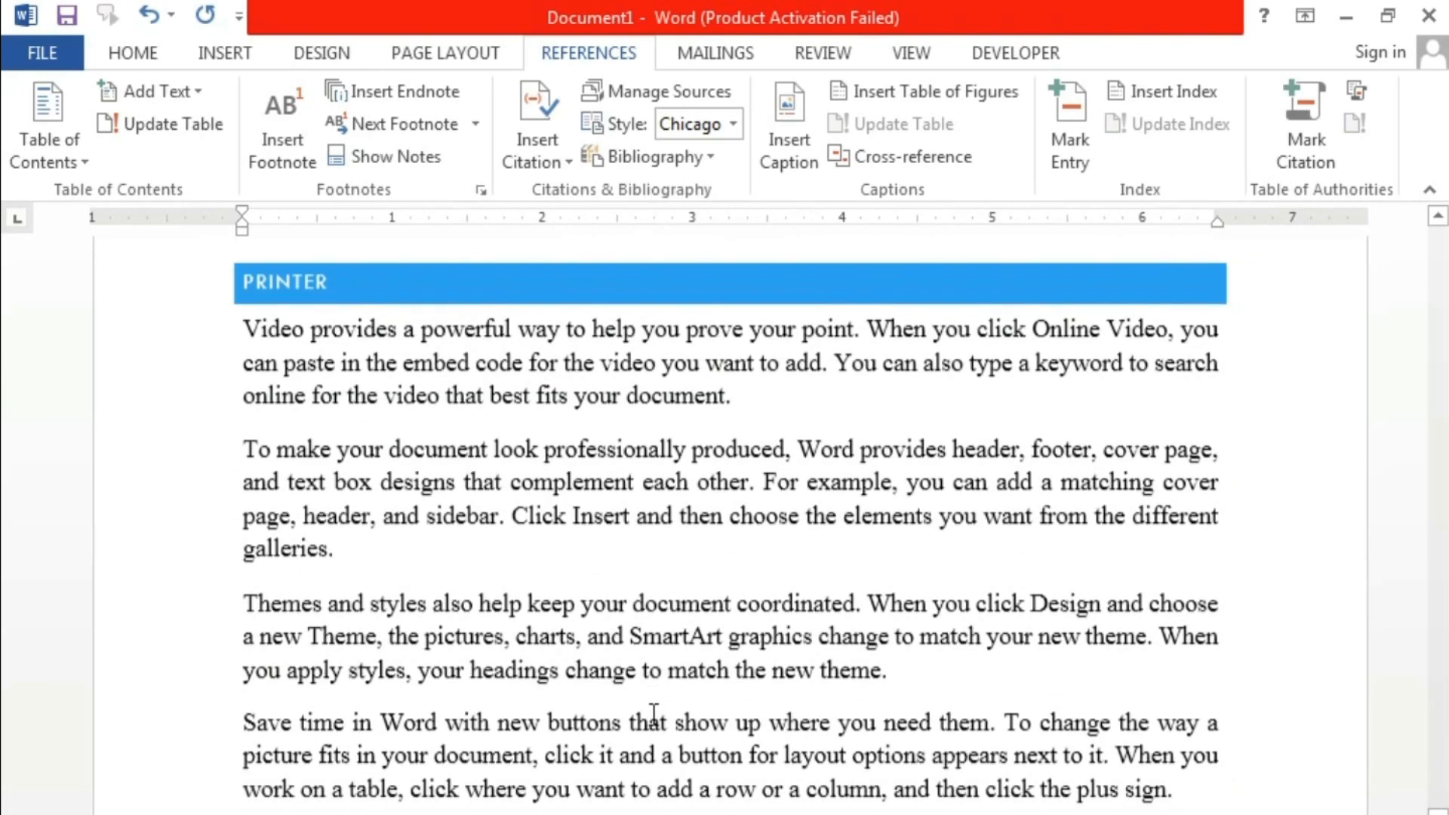
left_click(717, 441)
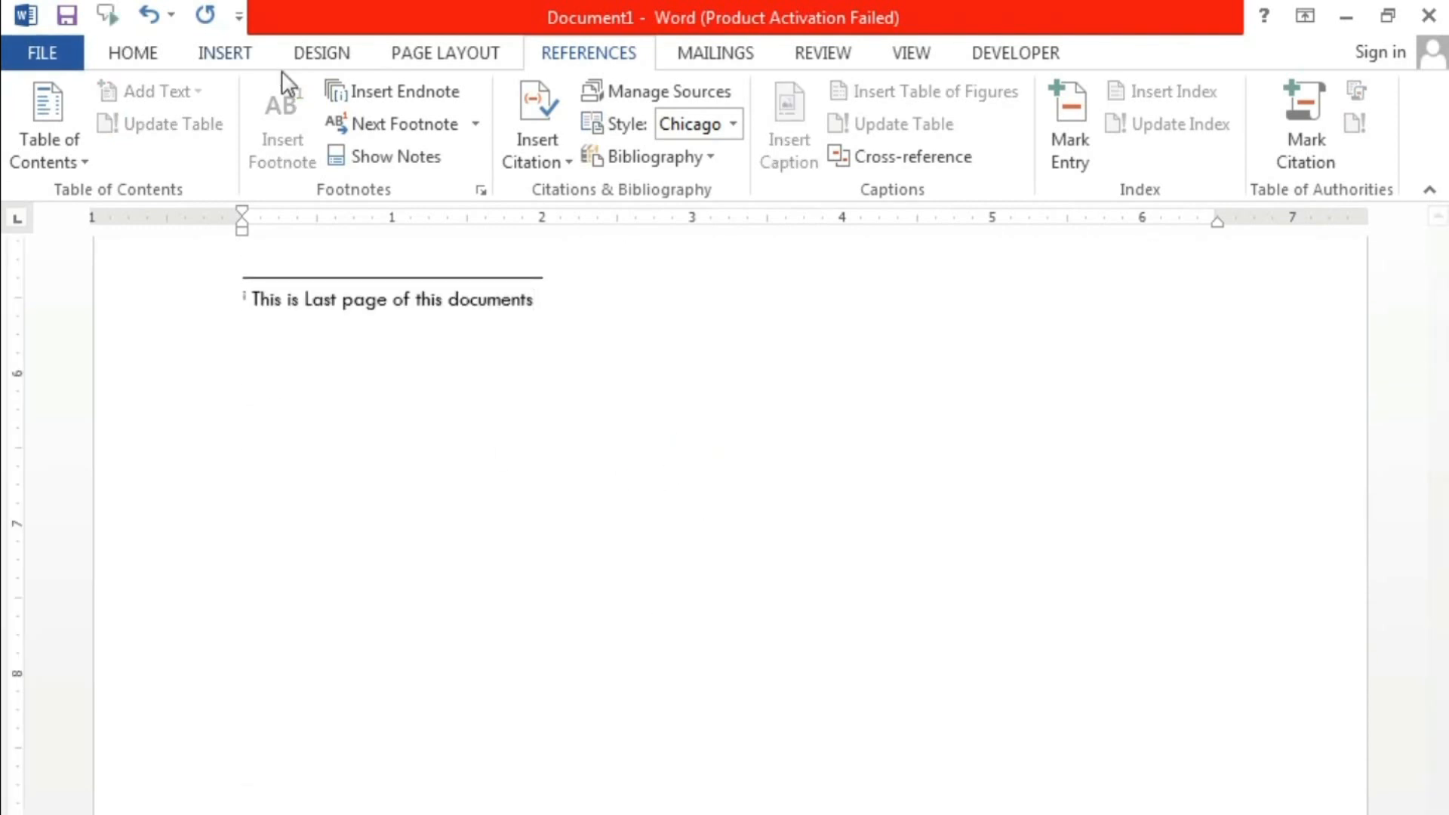
left_click(148, 56)
left_click(240, 61)
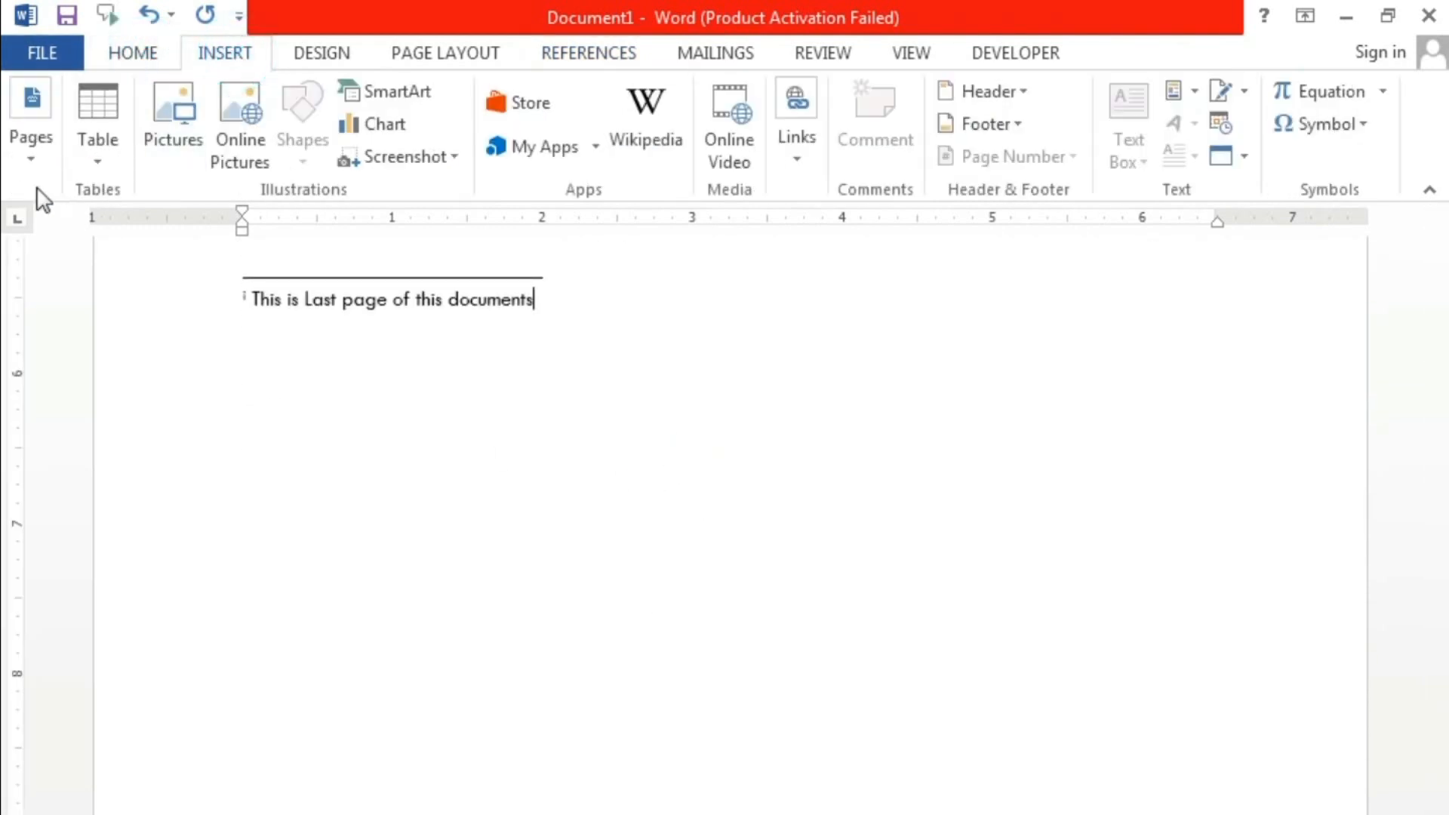
left_click(32, 147)
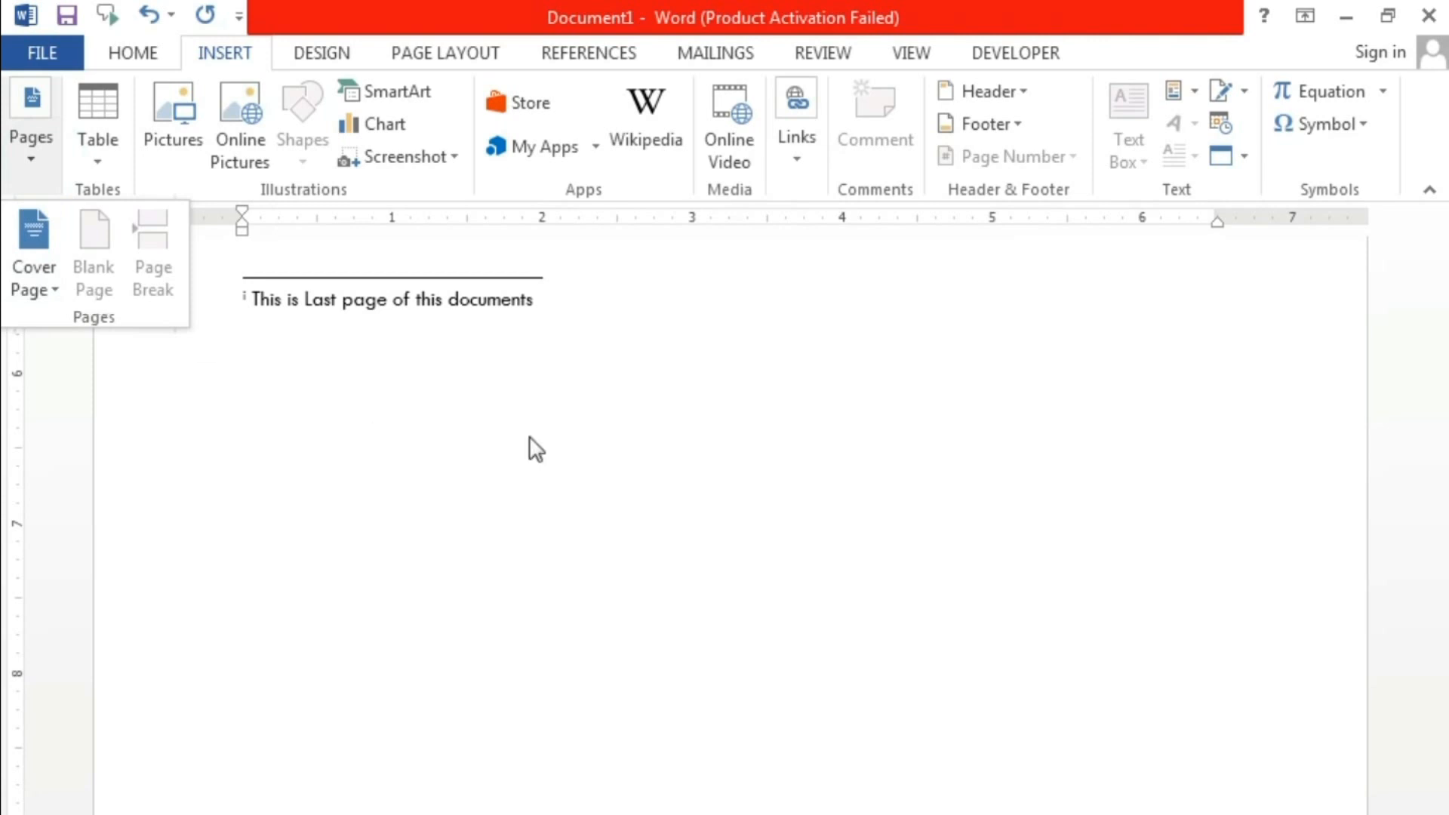
left_click(654, 443)
left_click(657, 432)
Insert a blank page after the document's last body paragraph, above the endnote, and go to the new last page
scroll(658, 431, "up", 2)
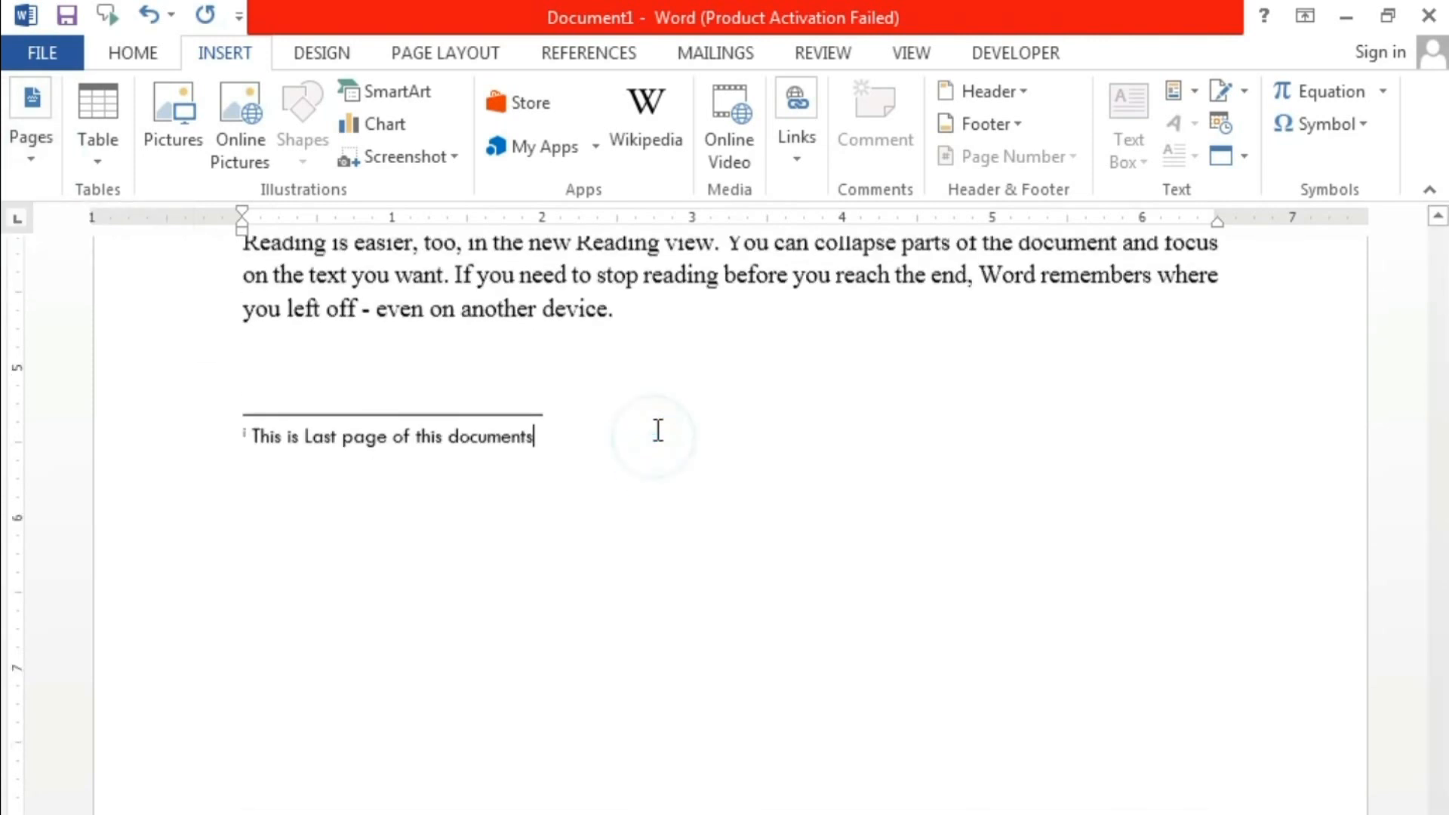
left_click(647, 332)
left_click(43, 160)
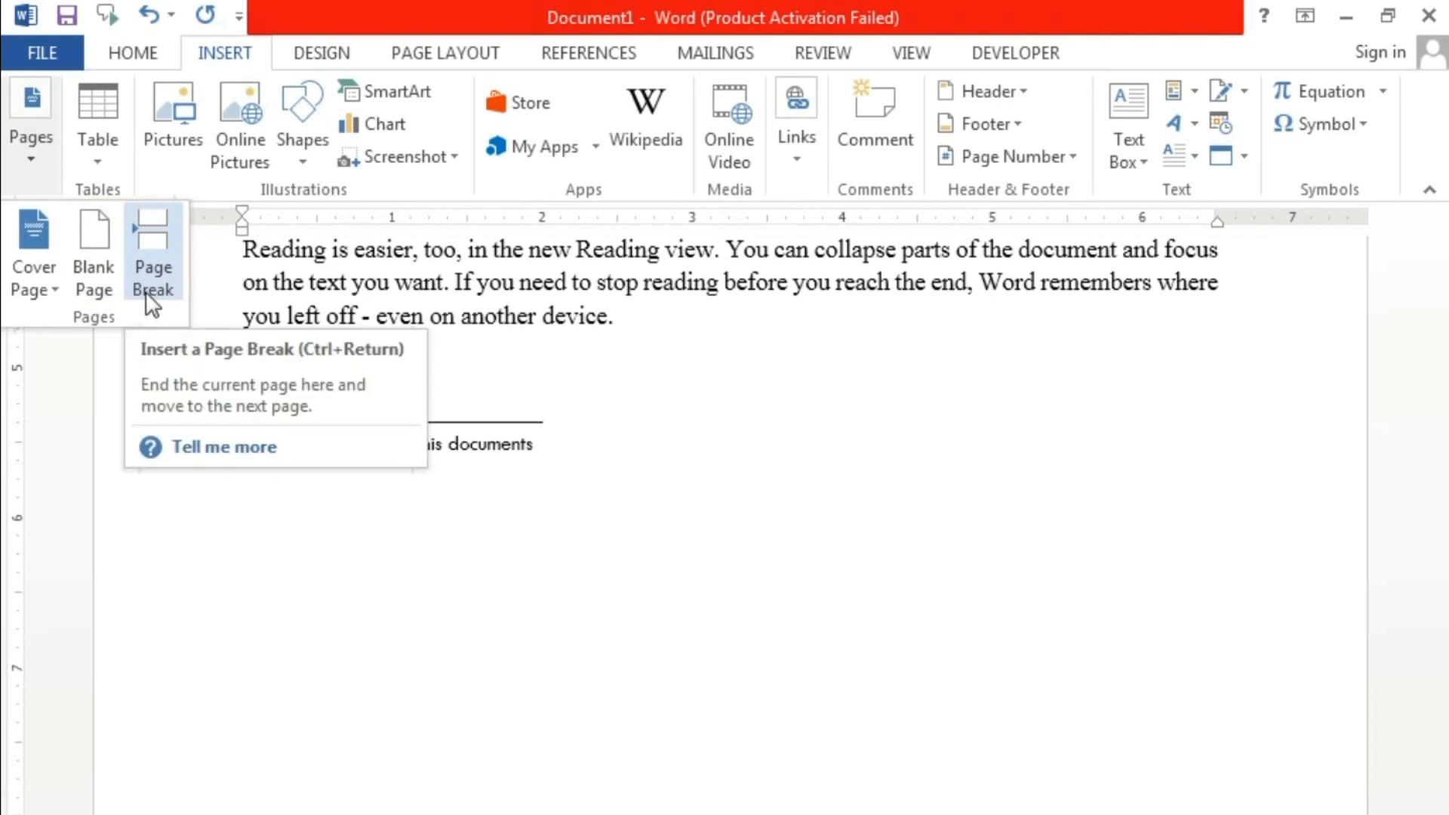
left_click(96, 280)
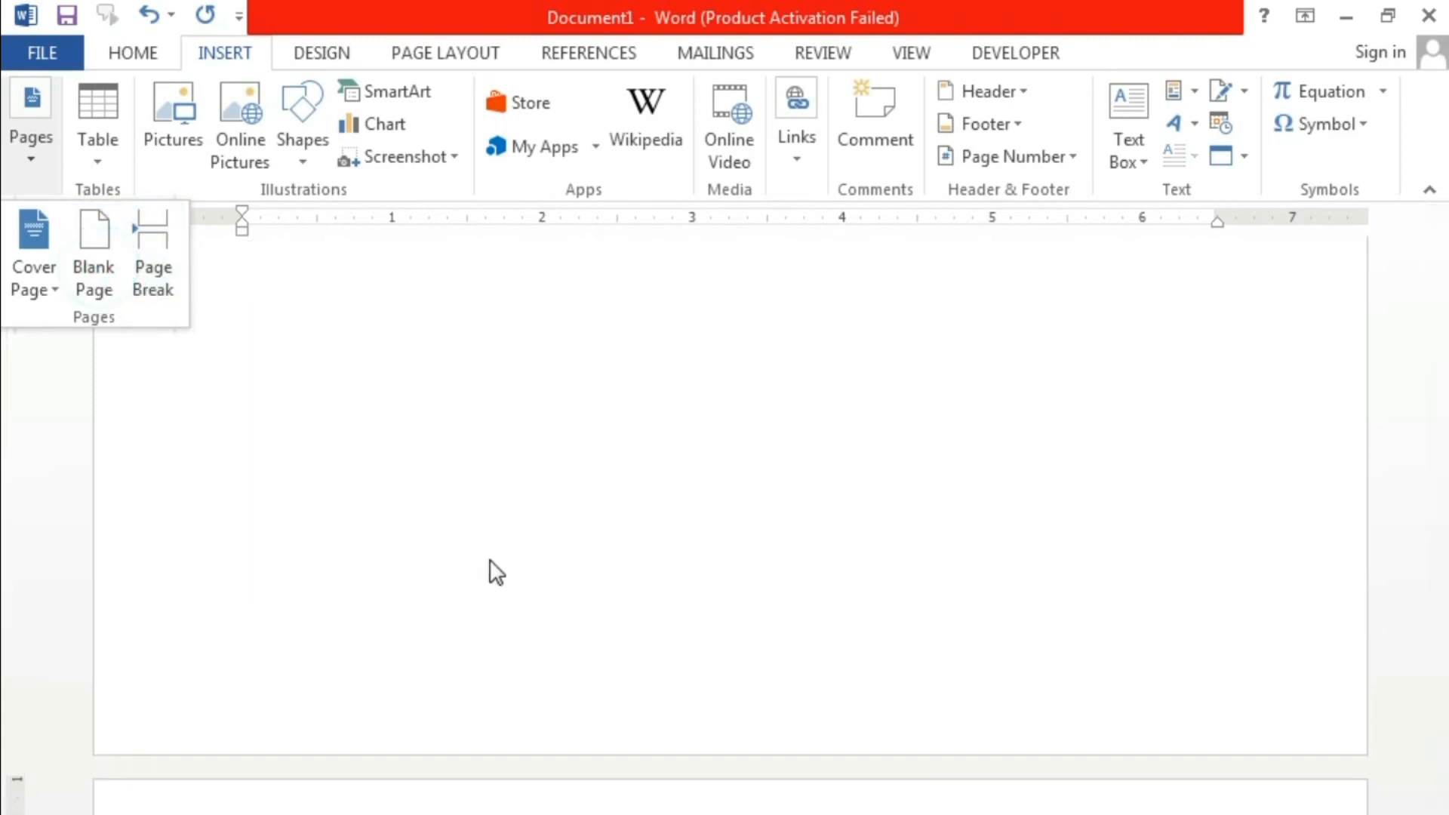
left_click(452, 803)
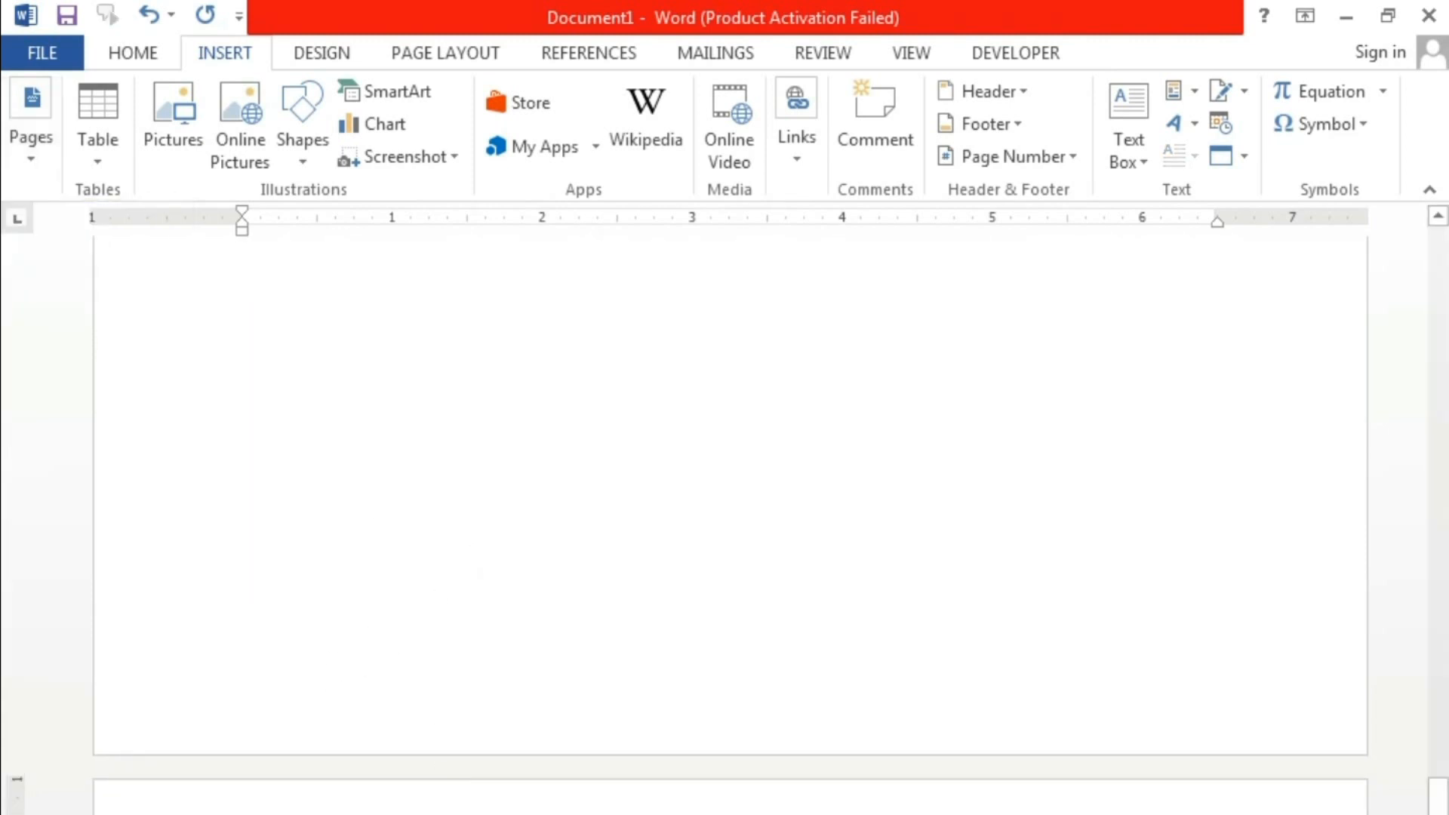
scroll(404, 673, "down", 5)
scroll(325, 540, "up", 2)
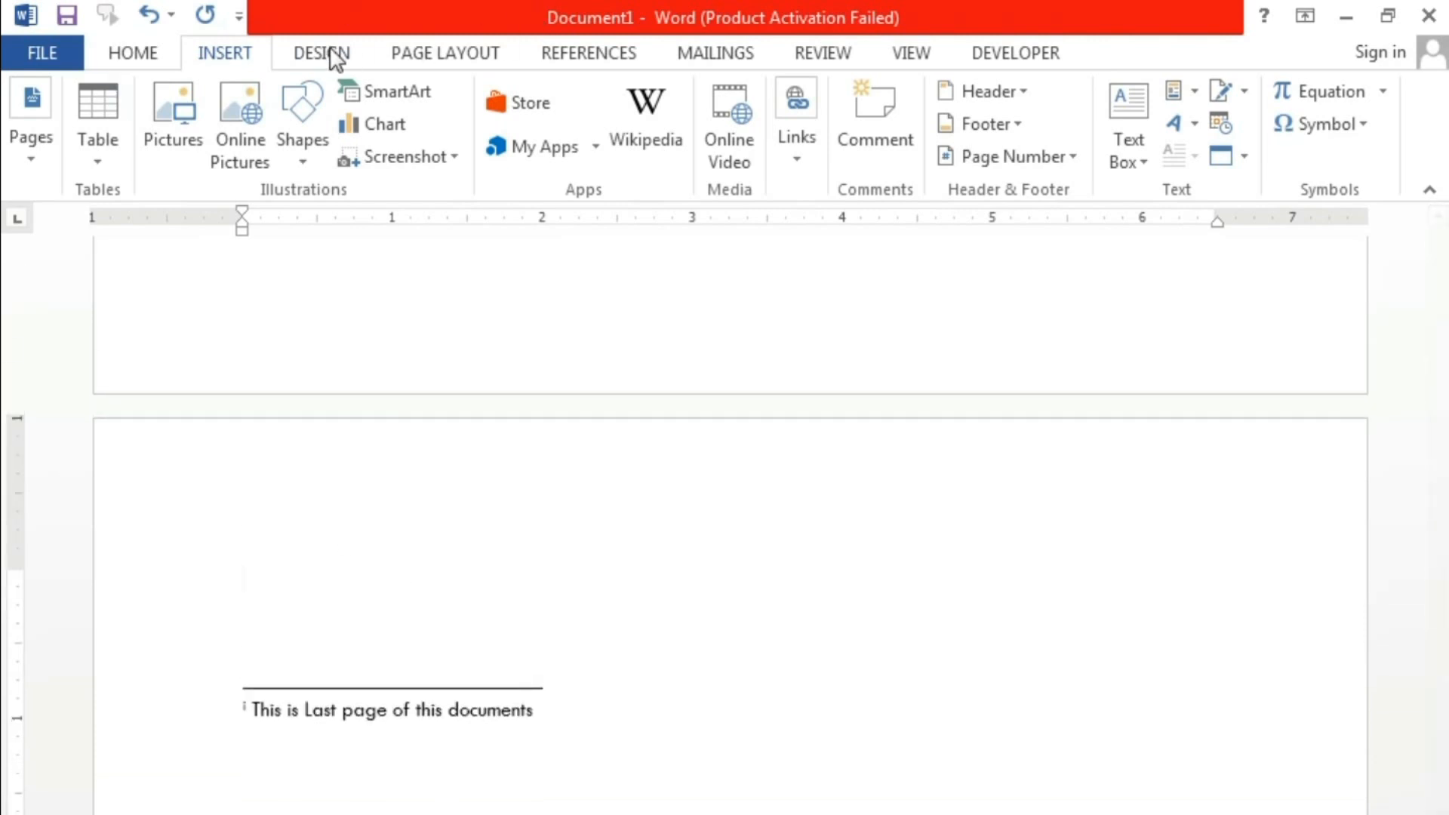
Insert the built-in Works Cited bibliography on the last page, above the endnote
left_click(615, 59)
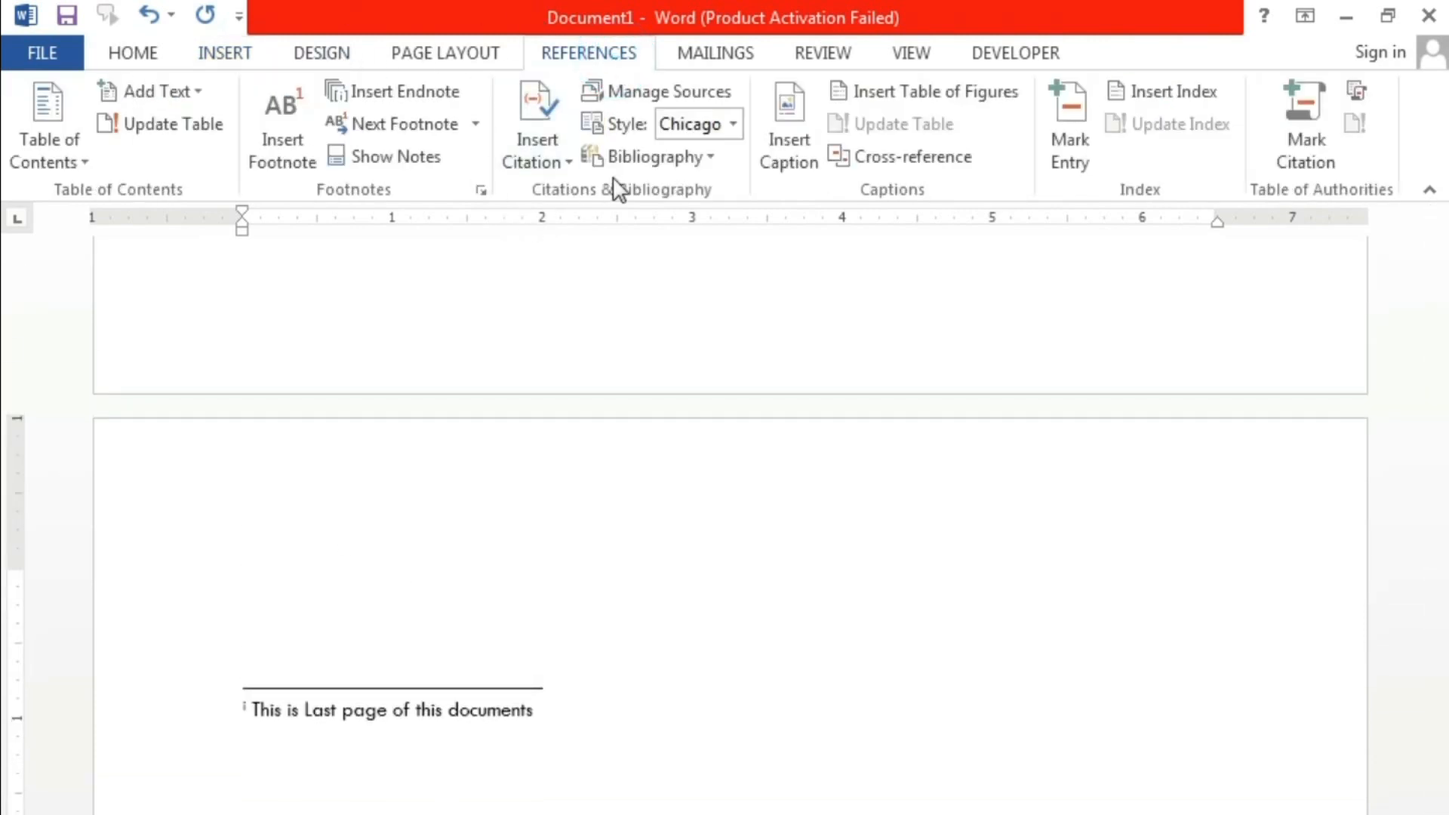
left_click(697, 157)
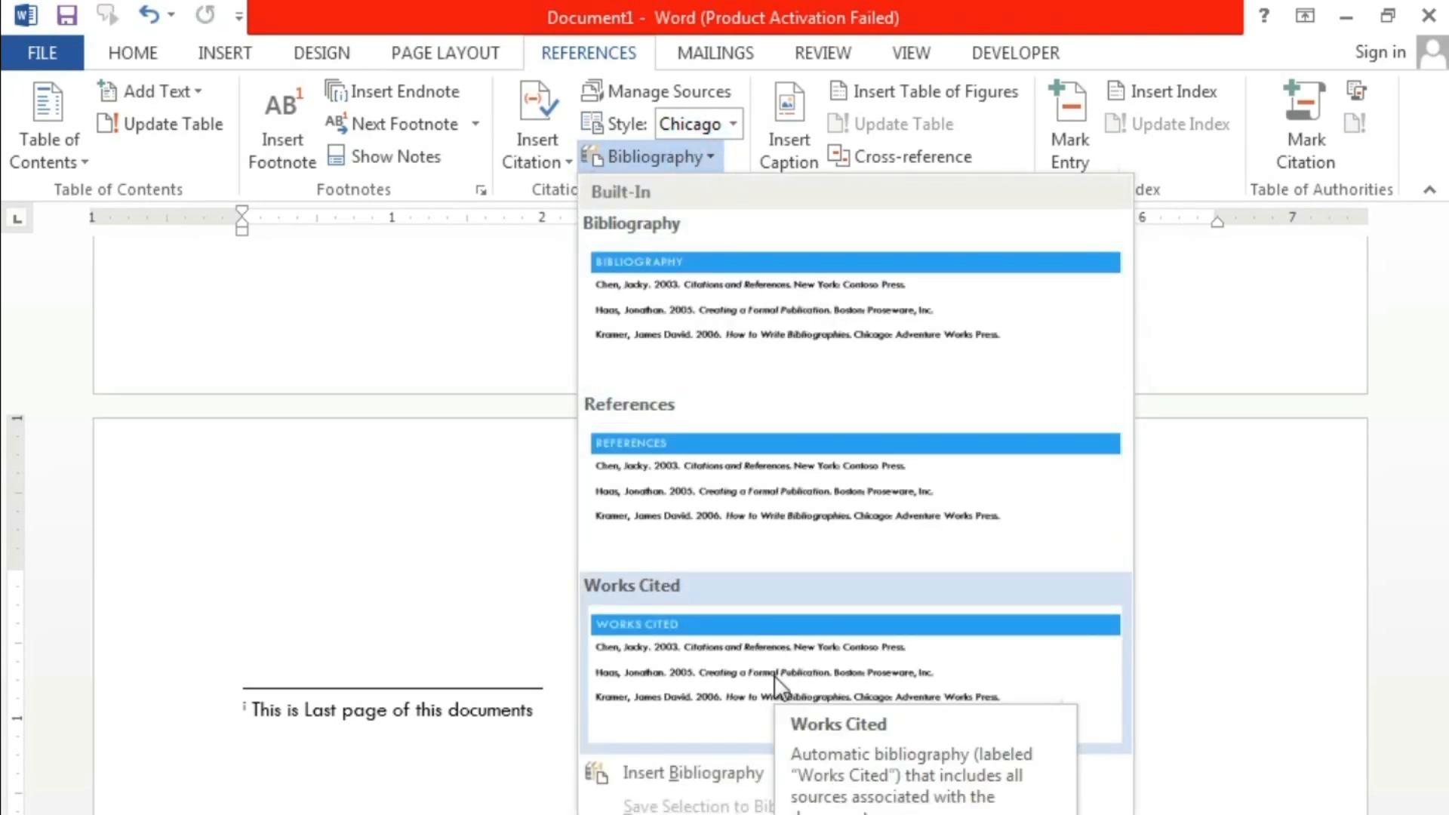
left_click(804, 669)
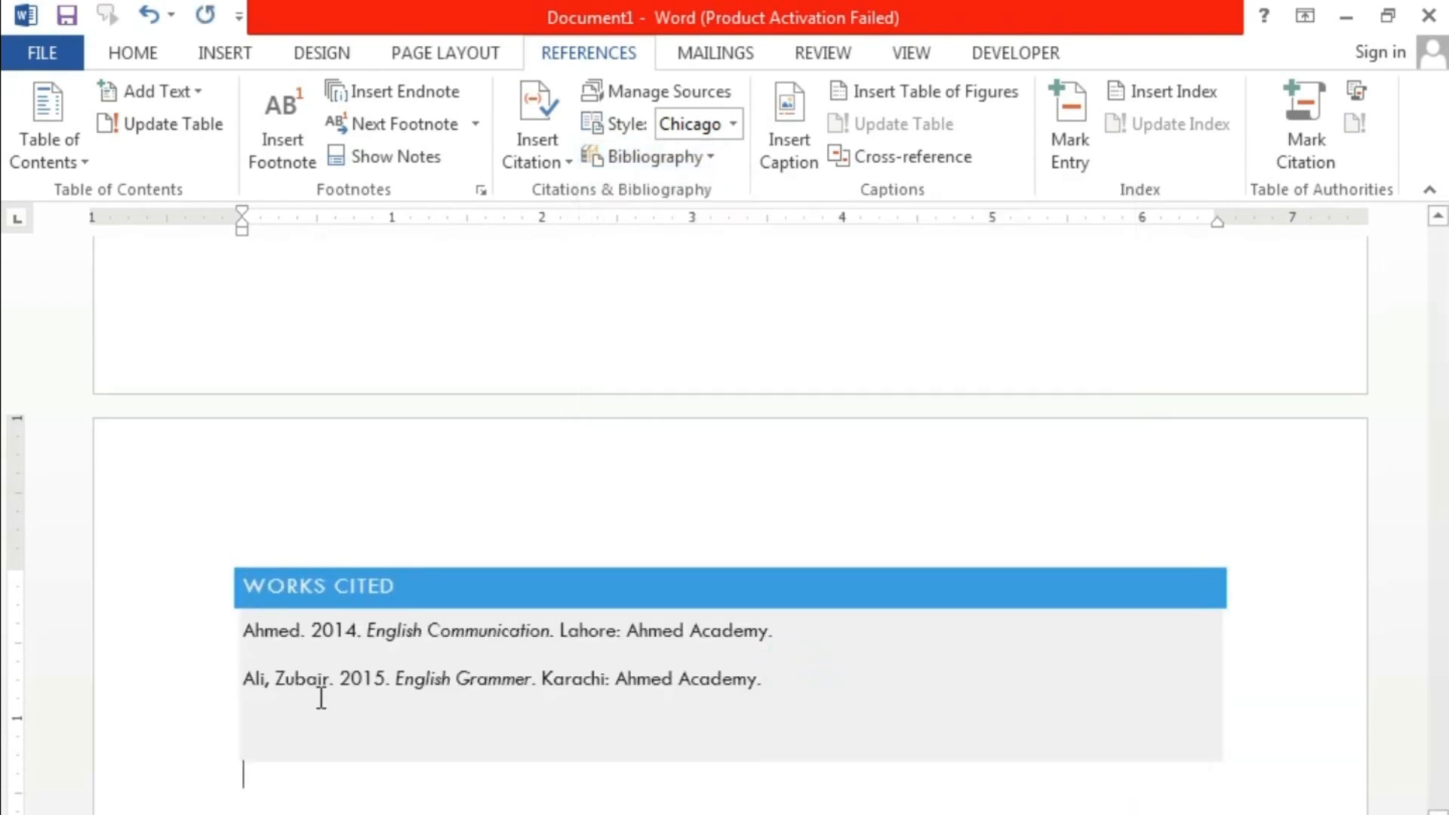